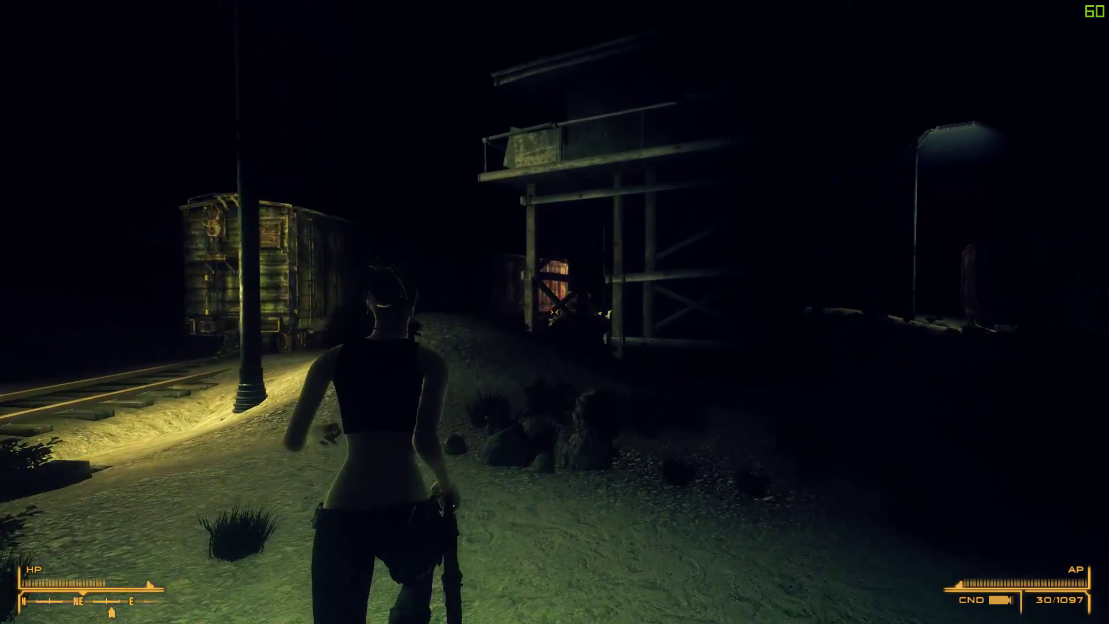
{"action": "key", "text": "w"}
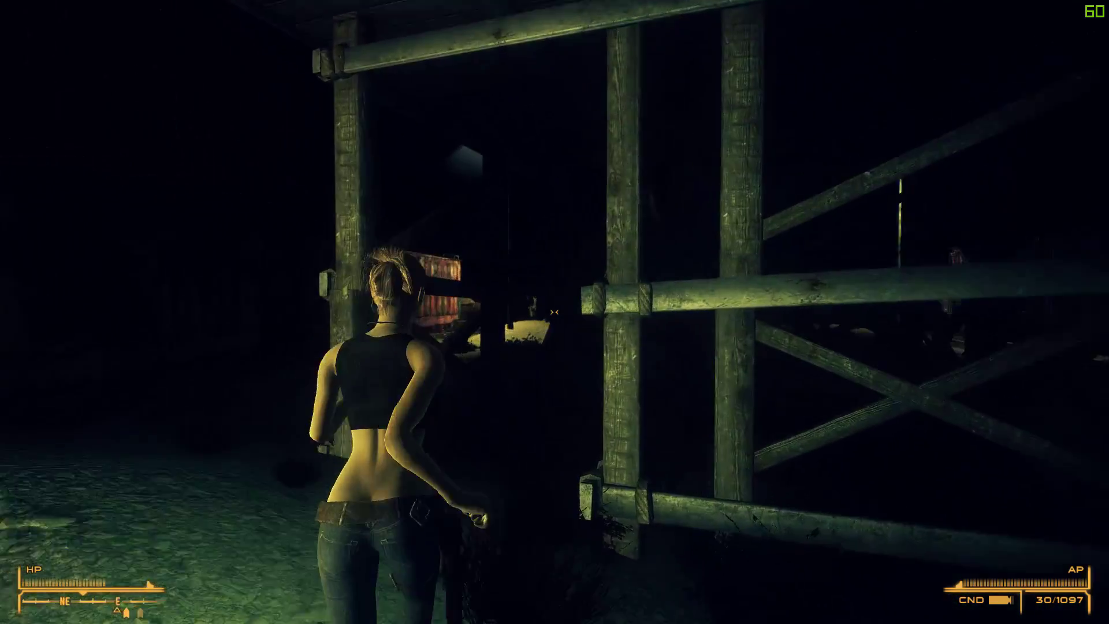
{"action": "key", "text": "w"}
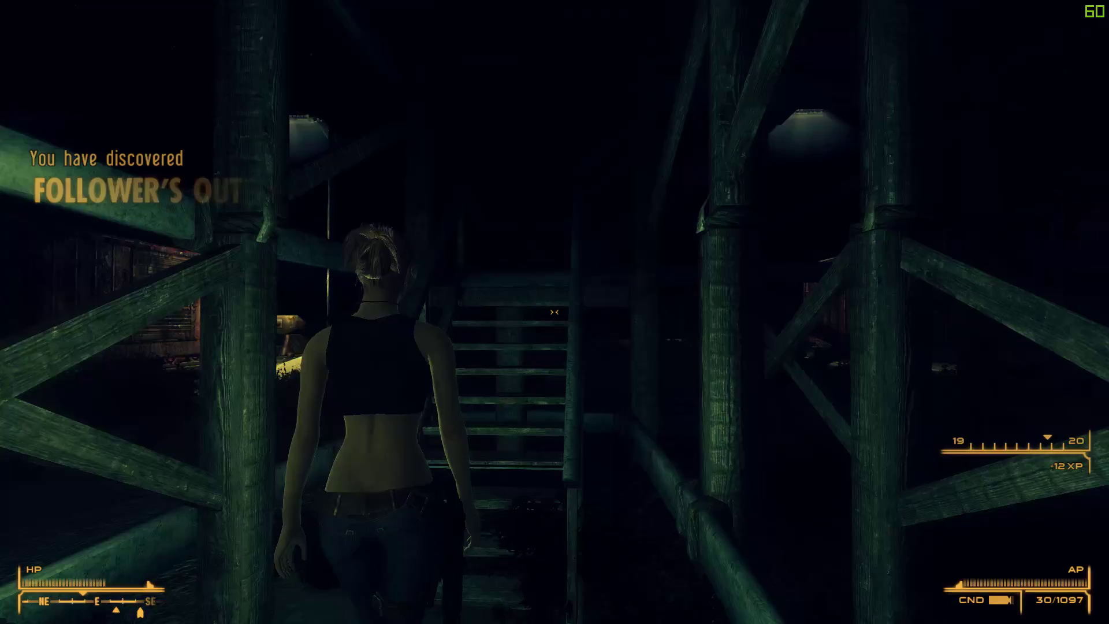
{"action": "key", "text": "w"}
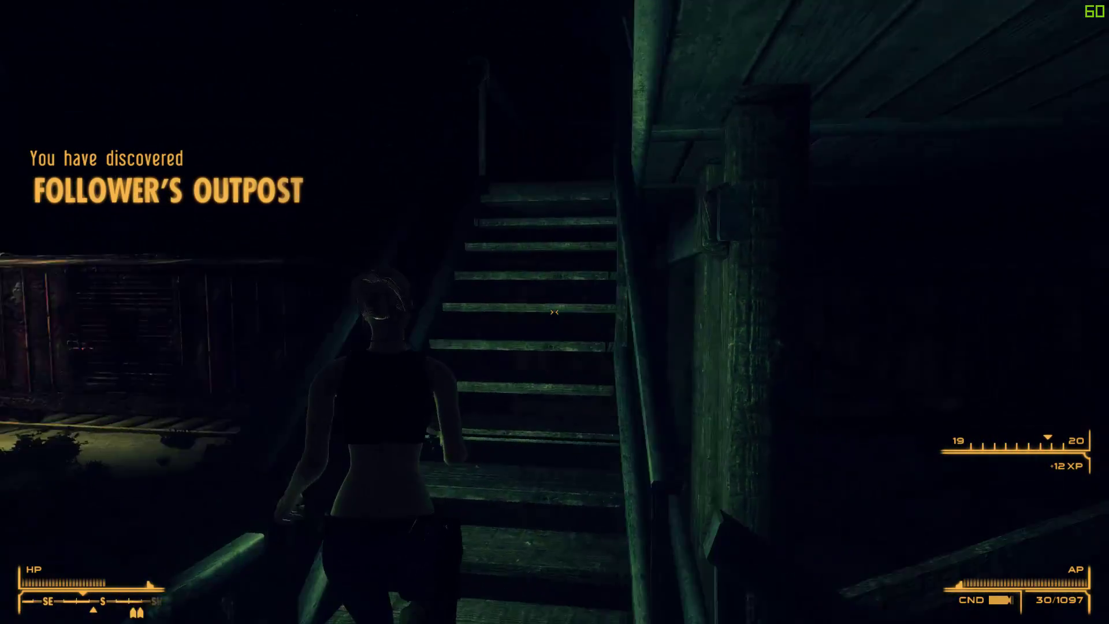
{"action": "key", "text": "w"}
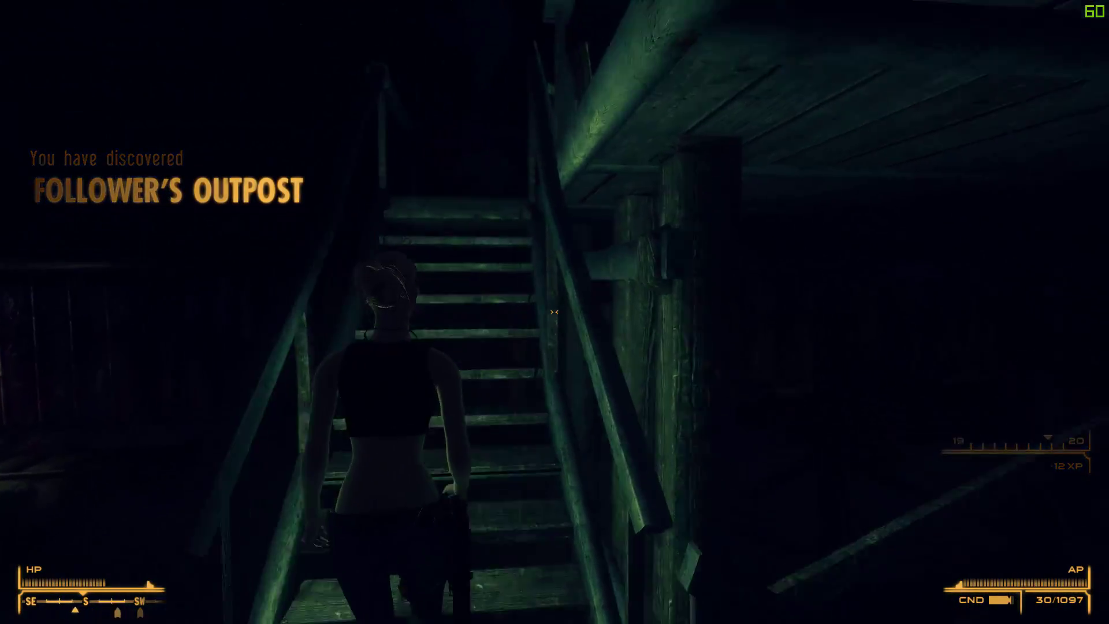
{"action": "key", "text": "w"}
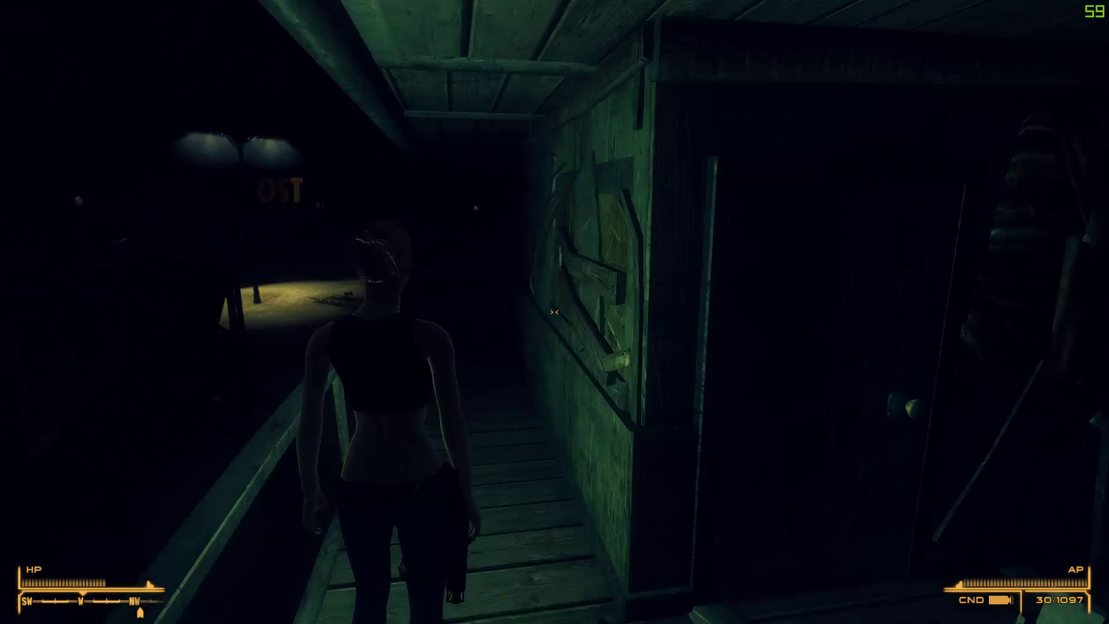
{"action": "key", "text": "w"}
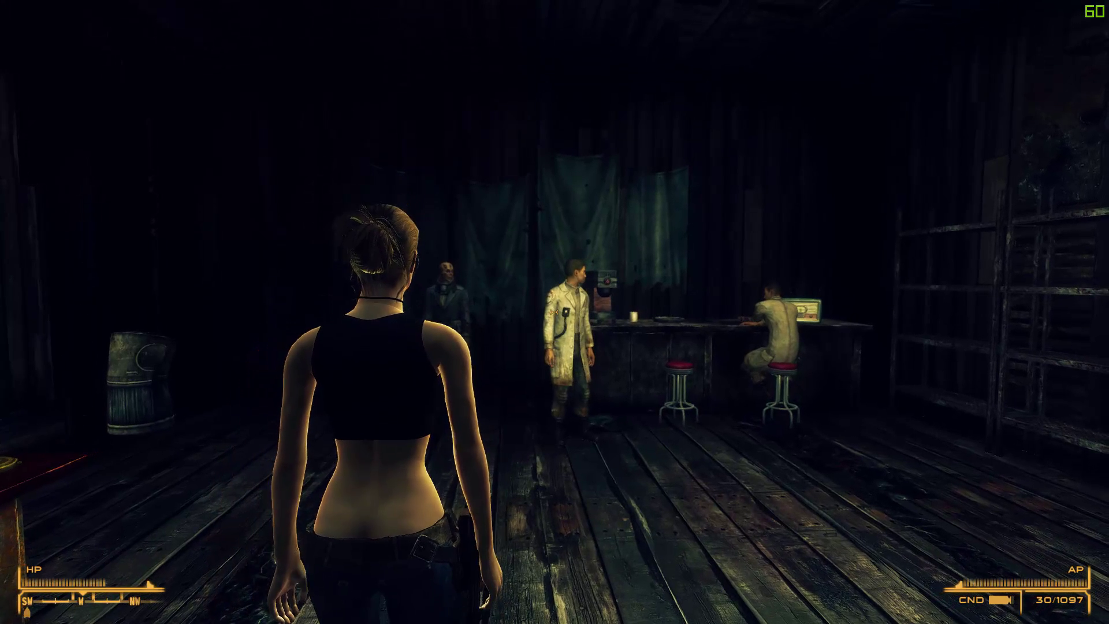
{"action": "key", "text": "w"}
{"action": "key", "text": "w"}
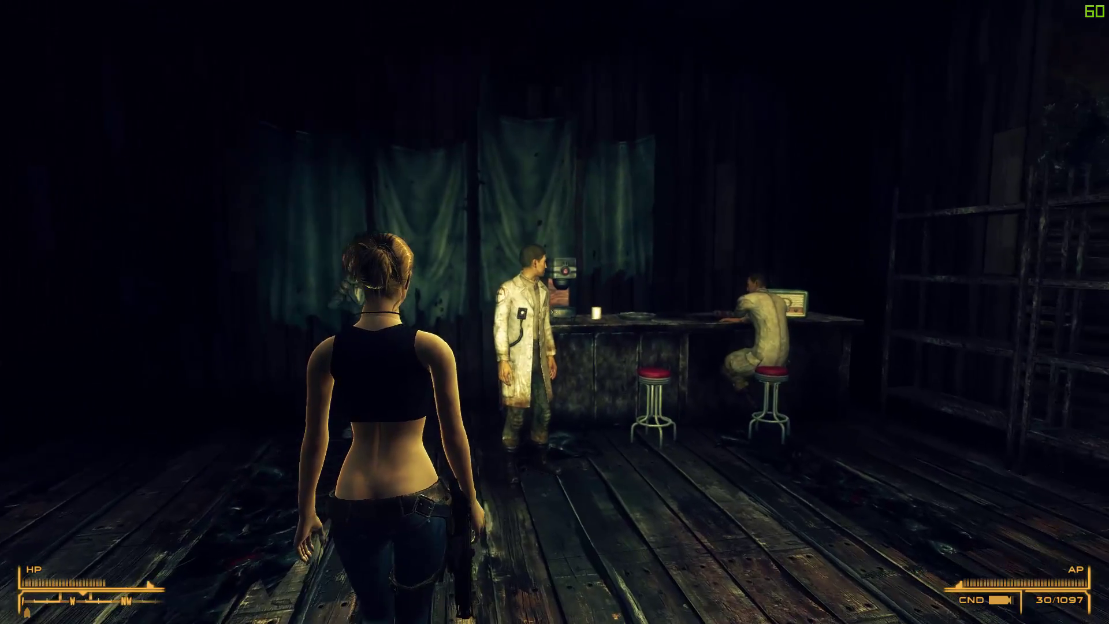
{"action": "key", "text": "w"}
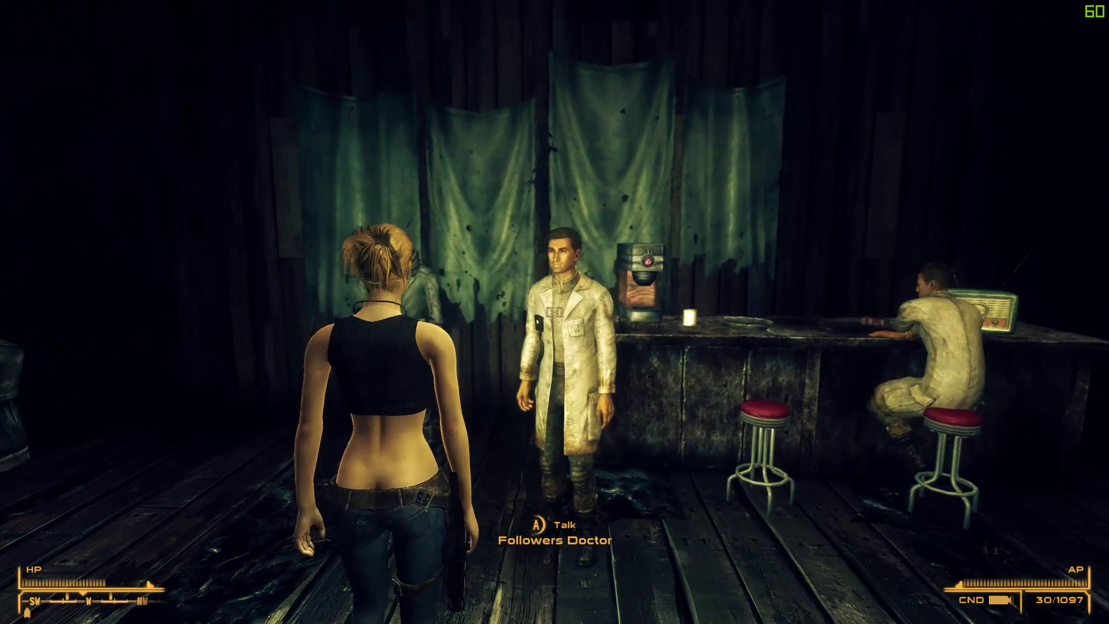
{"action": "key", "text": "w"}
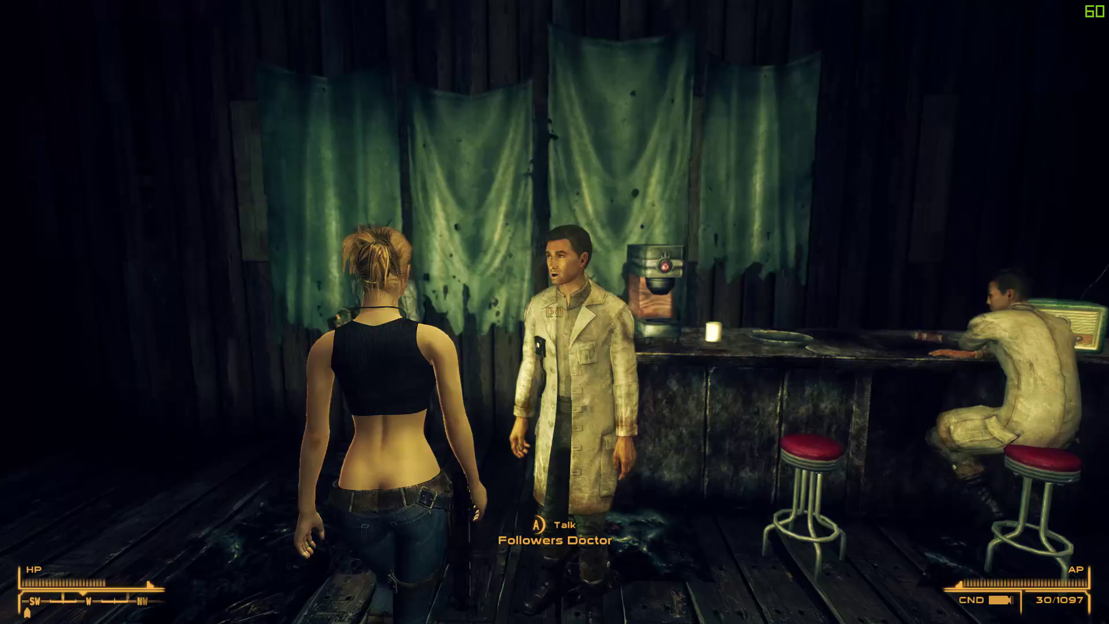
{"action": "key", "text": "w"}
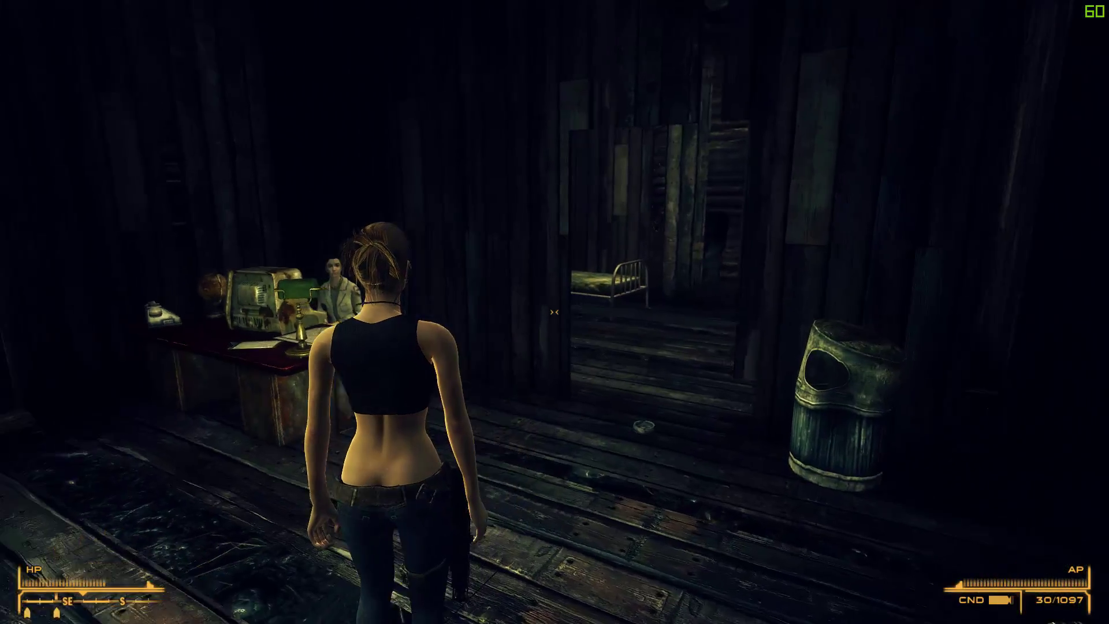
{"action": "key", "text": "w"}
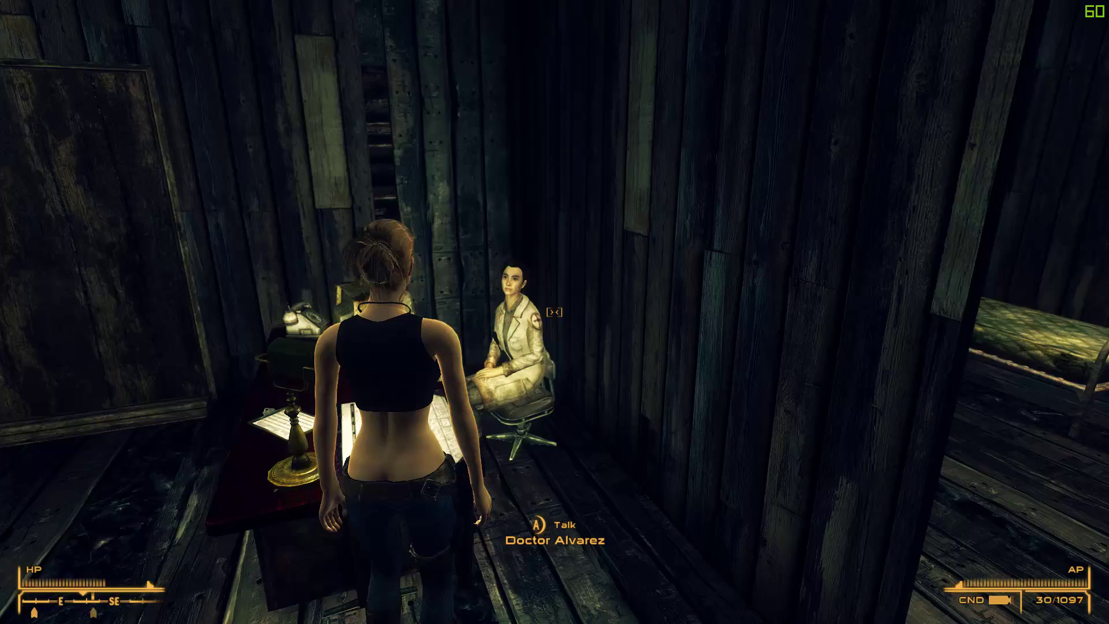
{"action": "key", "text": "e"}
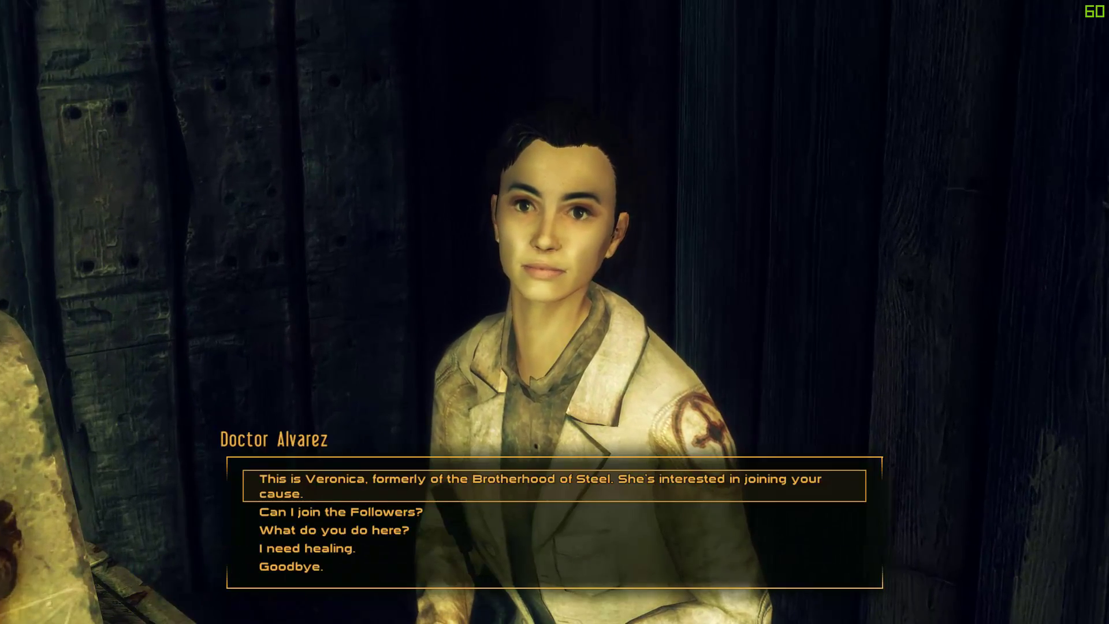
{"action": "key", "text": "Down"}
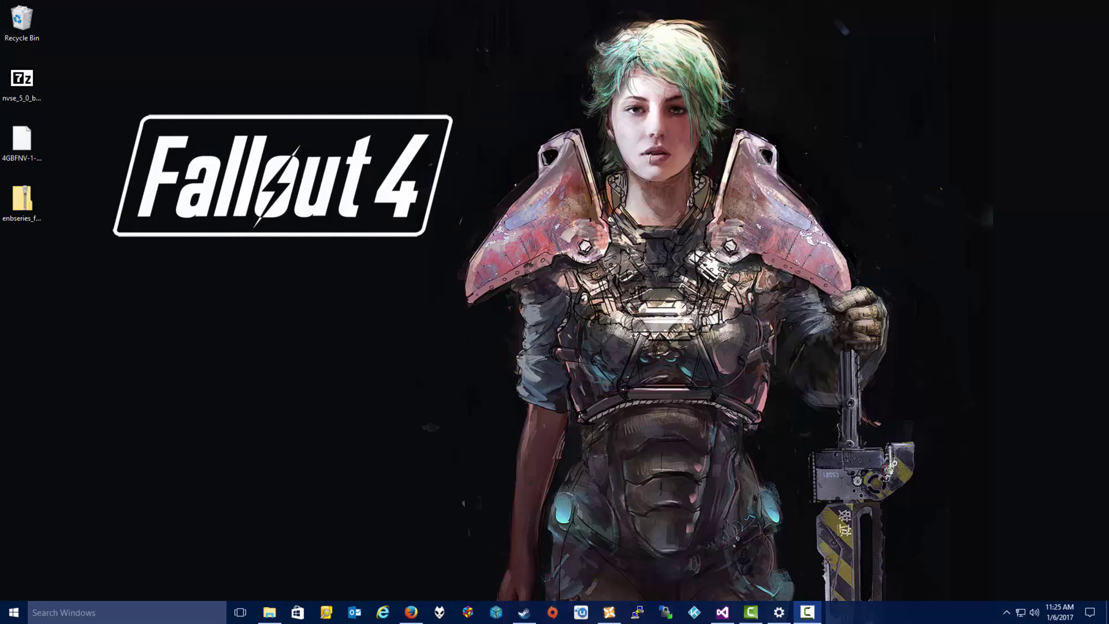
- Switch to Steam, show the library as a grid, and verify the integrity of the Fallout: New Vegas game cache
{"action": "left_click", "coordinate": [527, 620]}
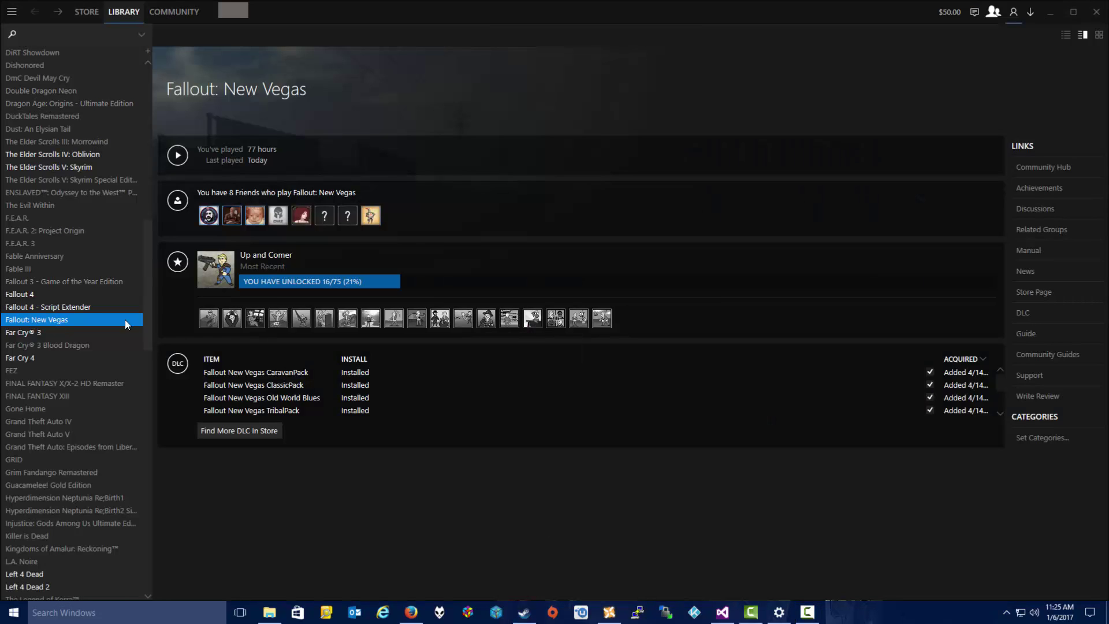
{"action": "left_click", "coordinate": [1100, 36]}
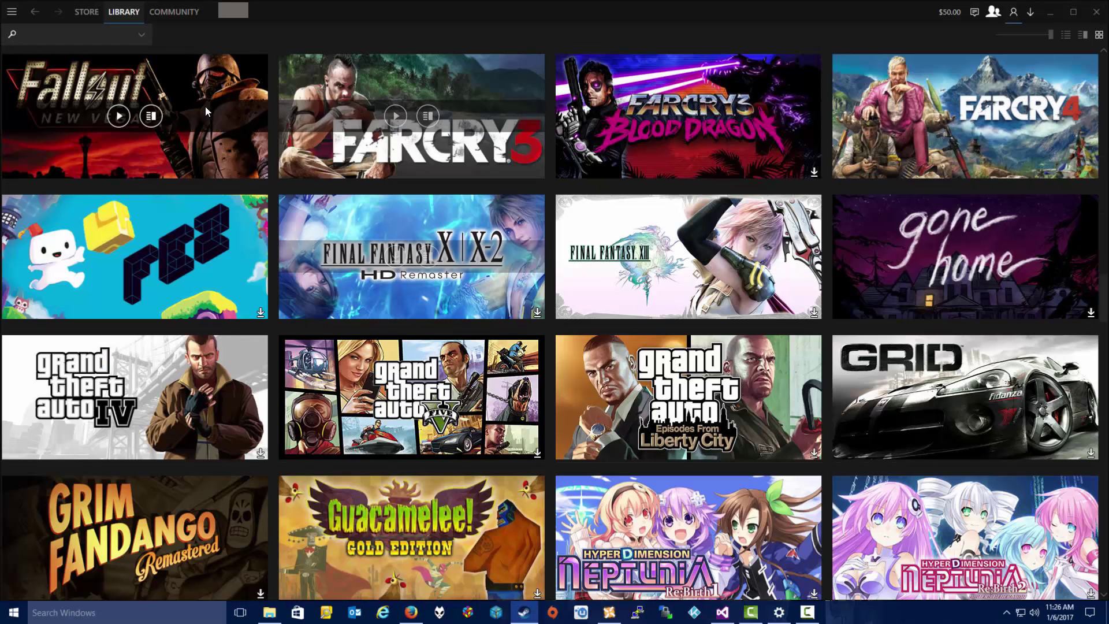
{"action": "right_click", "coordinate": [169, 146]}
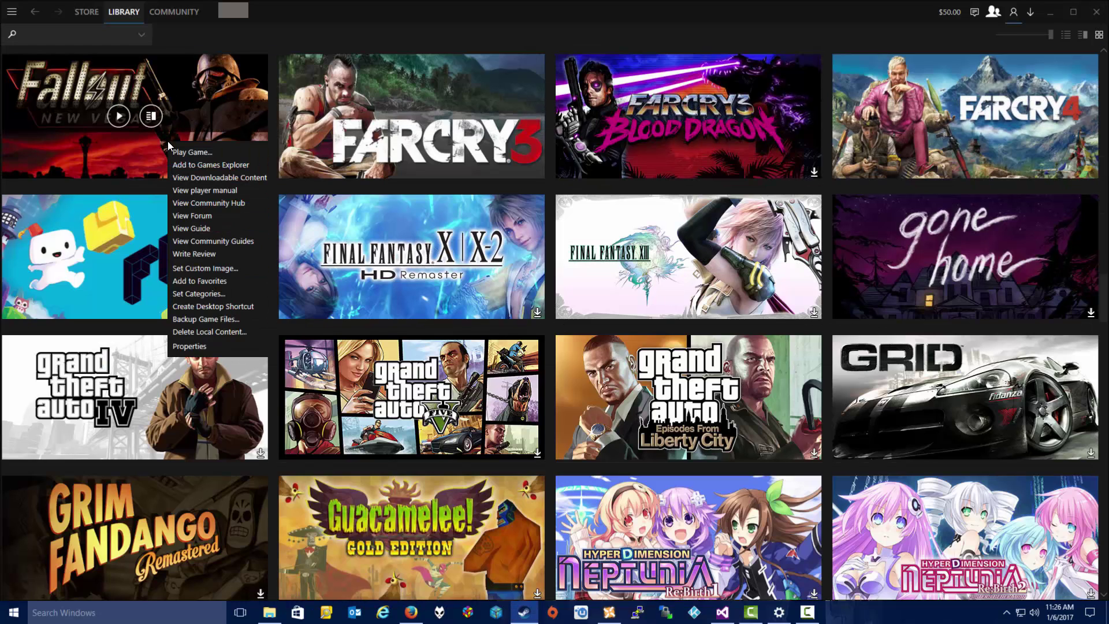
{"action": "left_click", "coordinate": [198, 347]}
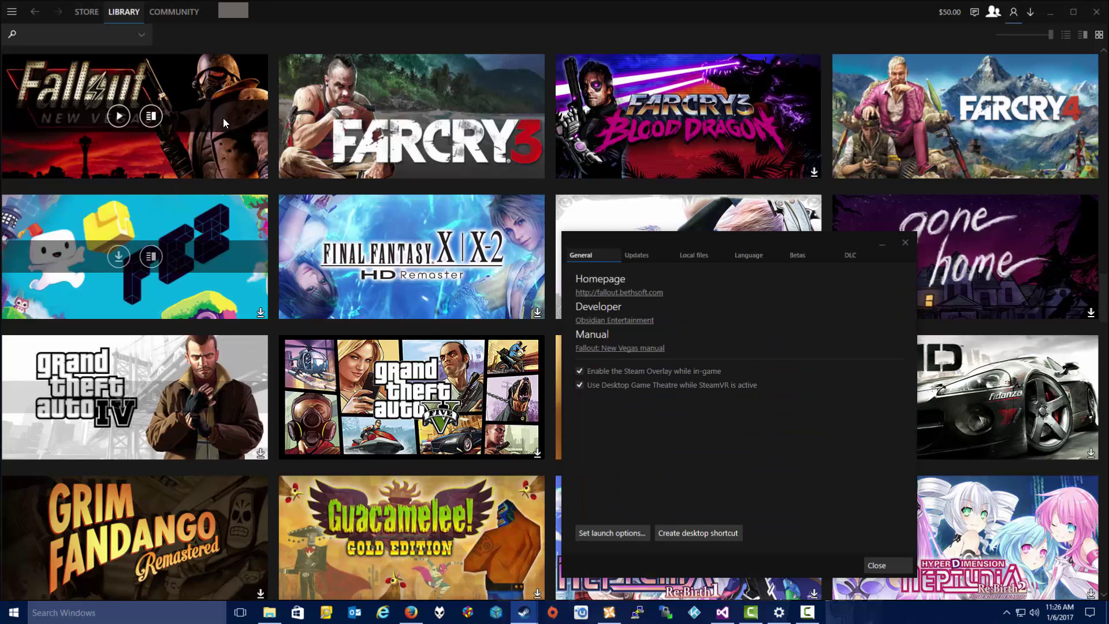
{"action": "left_click", "coordinate": [693, 256]}
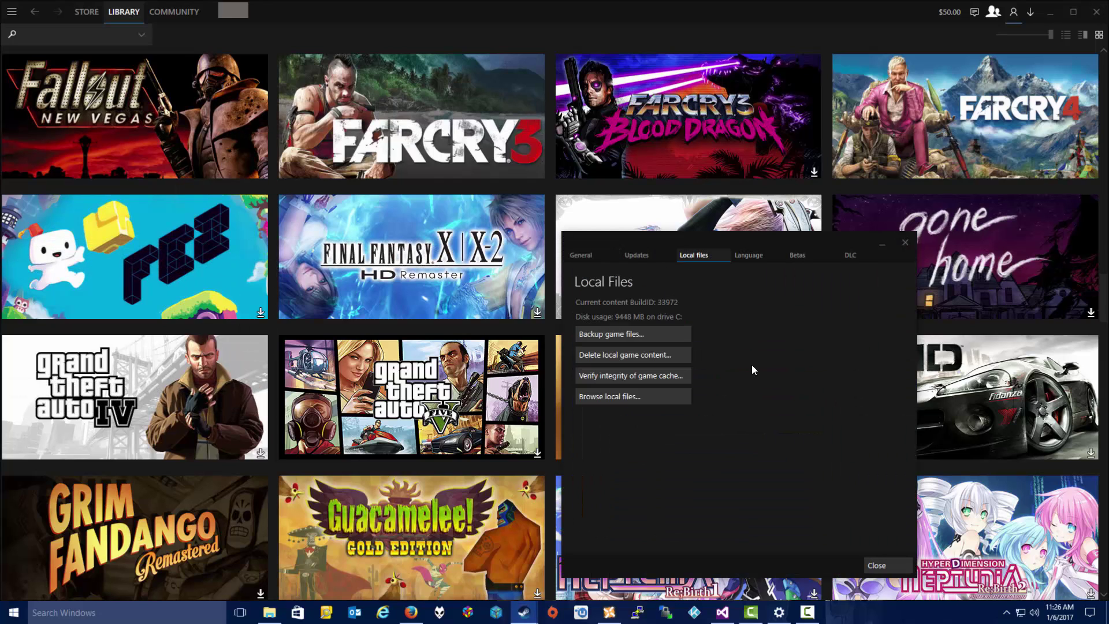
{"action": "left_click", "coordinate": [598, 376]}
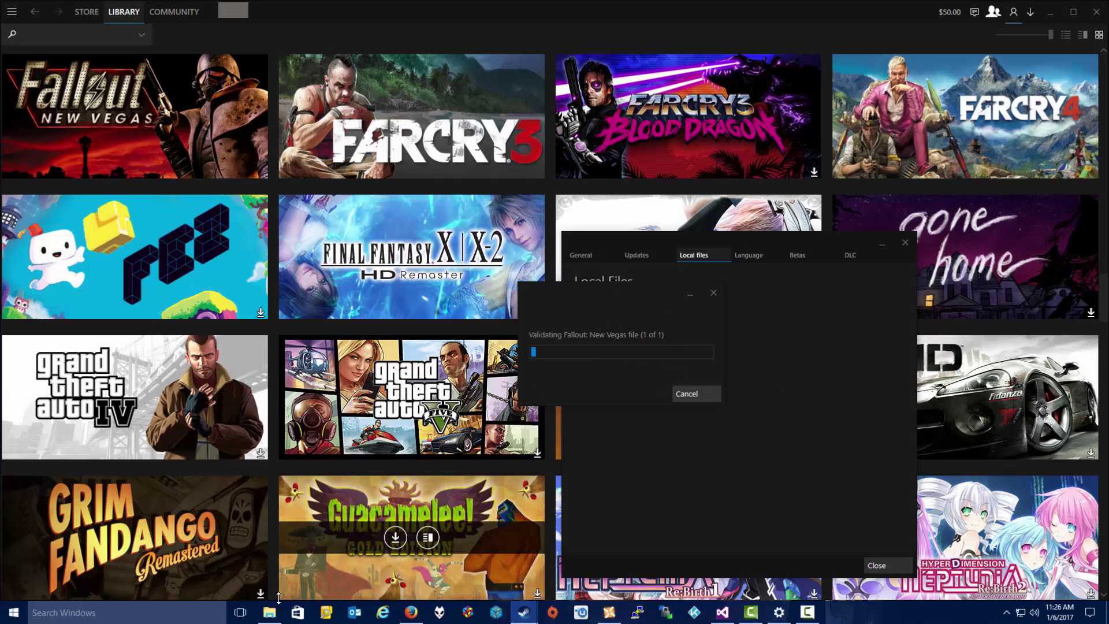
- Switch to File Explorer and examine the files from atimgpud.dll through VeryHigh.ini in the Fallout New Vegas folder
{"action": "left_click", "coordinate": [269, 614]}
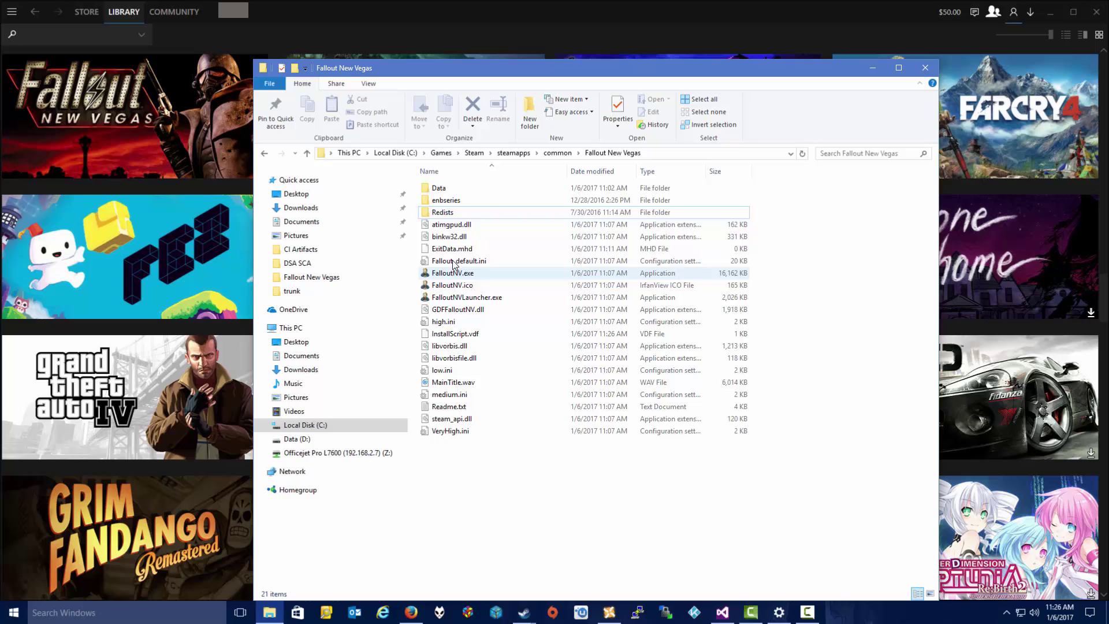
{"action": "left_click", "coordinate": [448, 224]}
{"action": "left_click", "coordinate": [446, 430], "text": "shift"}
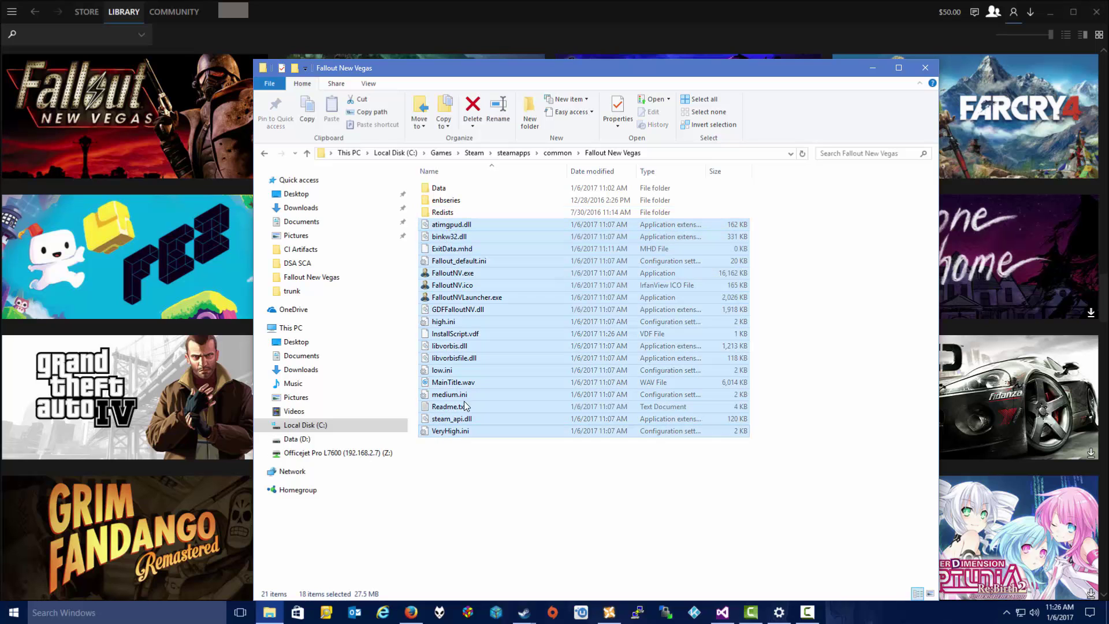
{"action": "left_click", "coordinate": [494, 559]}
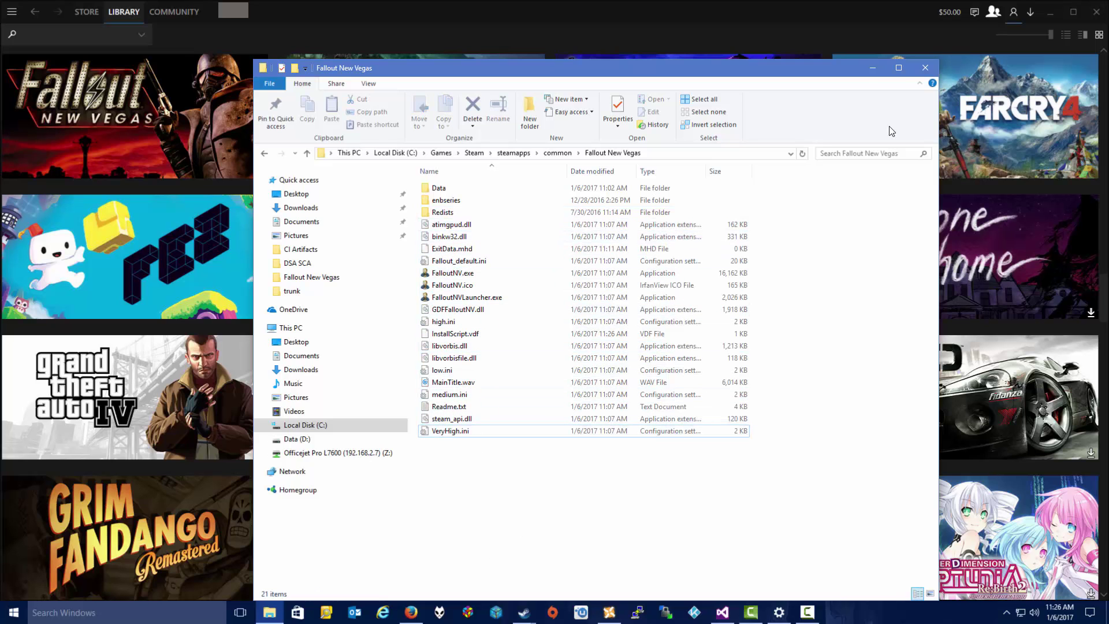
{"action": "left_click", "coordinate": [872, 68]}
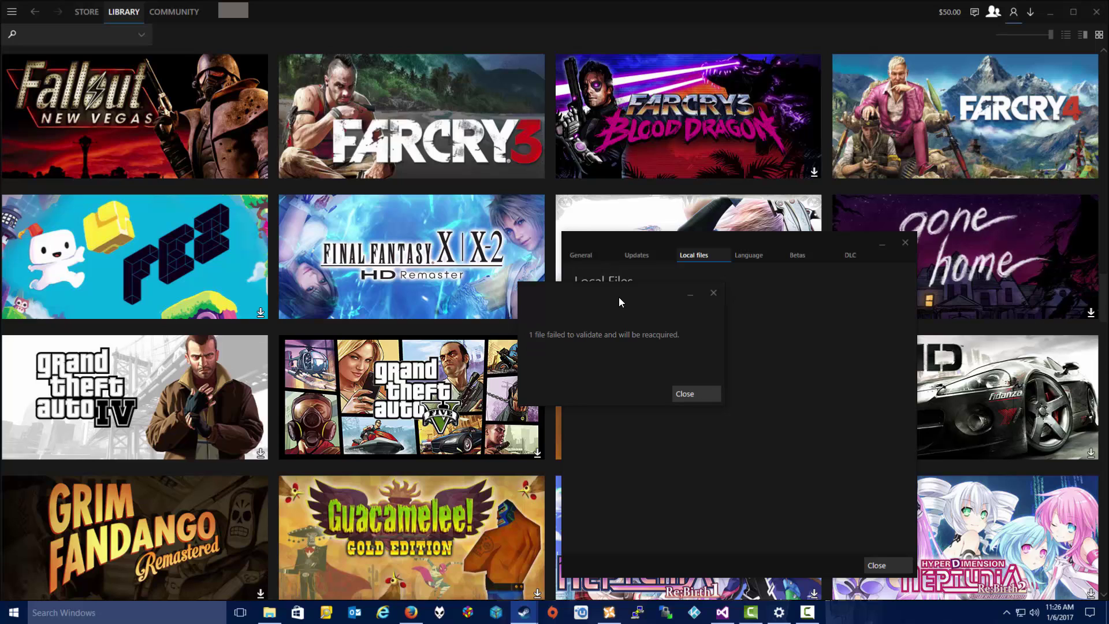
- Dismiss the validation result and the game's properties, and start the Fallout: New Vegas launcher from the library
{"action": "left_click", "coordinate": [687, 394]}
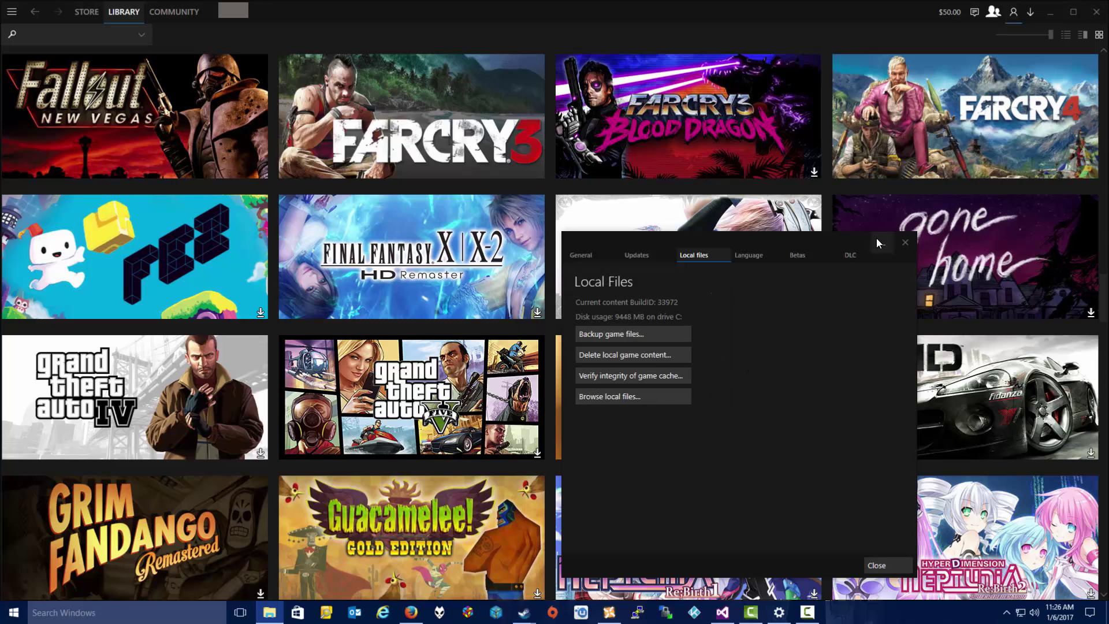
{"action": "left_click", "coordinate": [905, 242]}
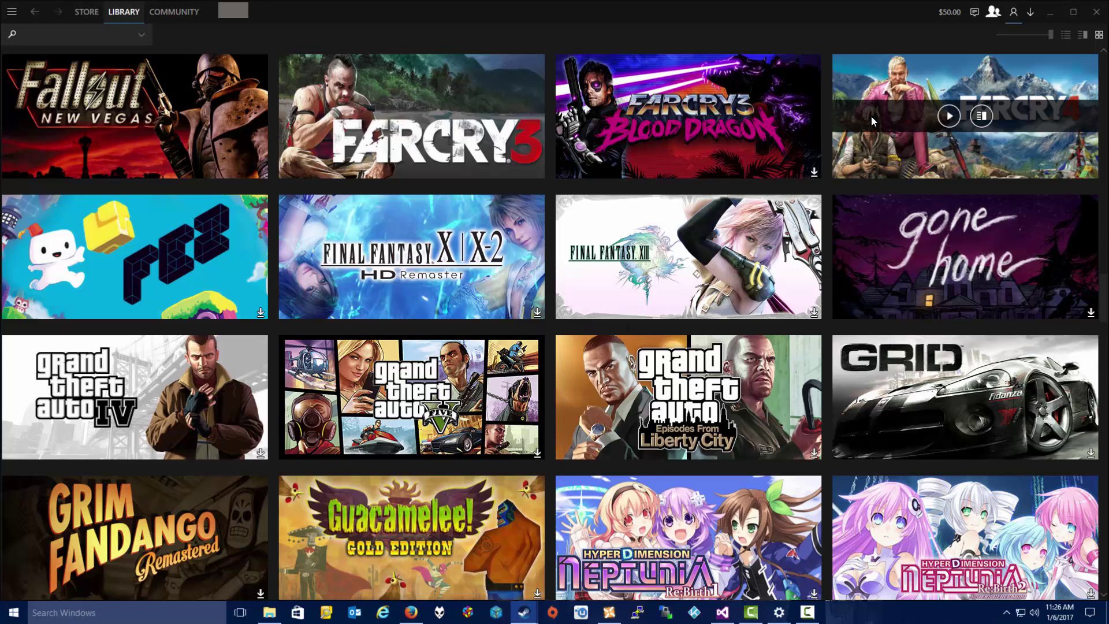
{"action": "mouse_move", "coordinate": [49, 101]}
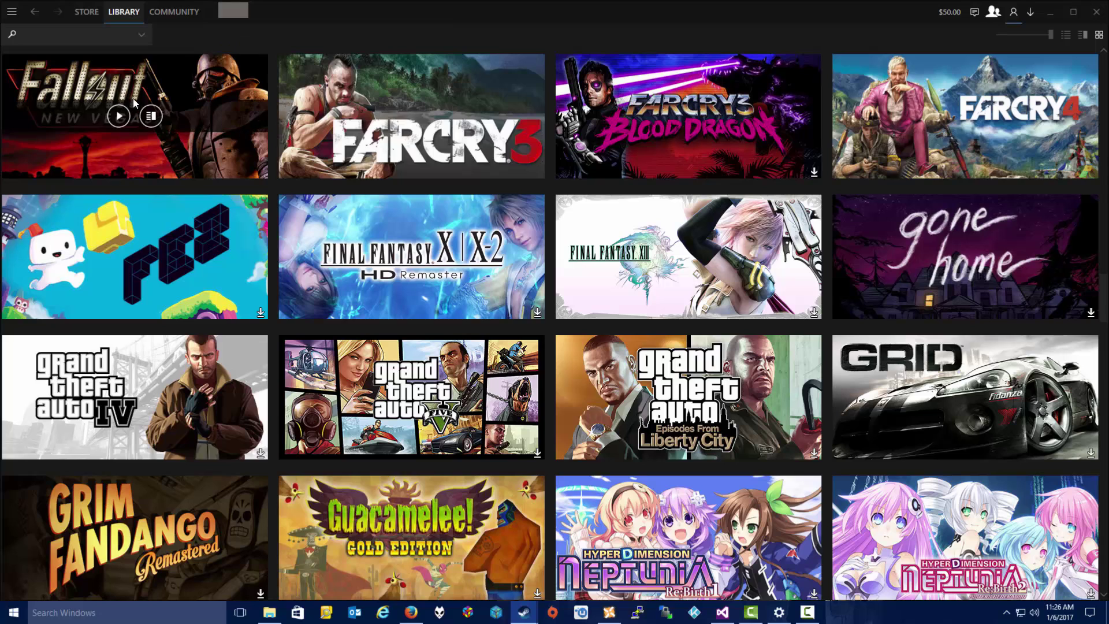
{"action": "left_click", "coordinate": [119, 117]}
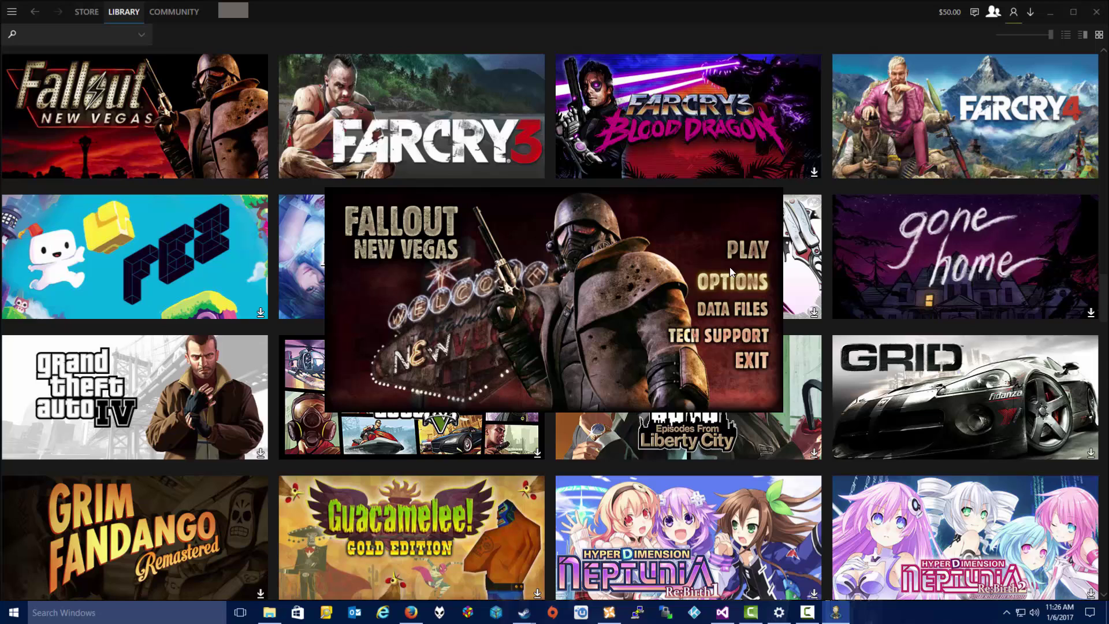
- Set the game's resolution to 1280x720 in the launcher options
{"action": "left_click", "coordinate": [728, 282]}
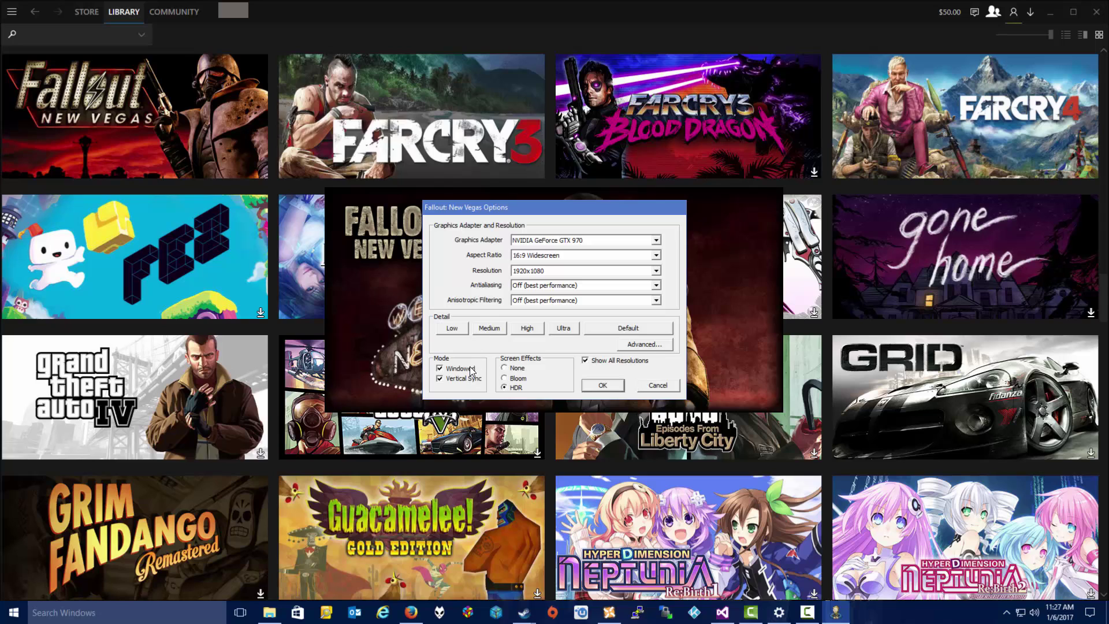
{"action": "left_click", "coordinate": [656, 271]}
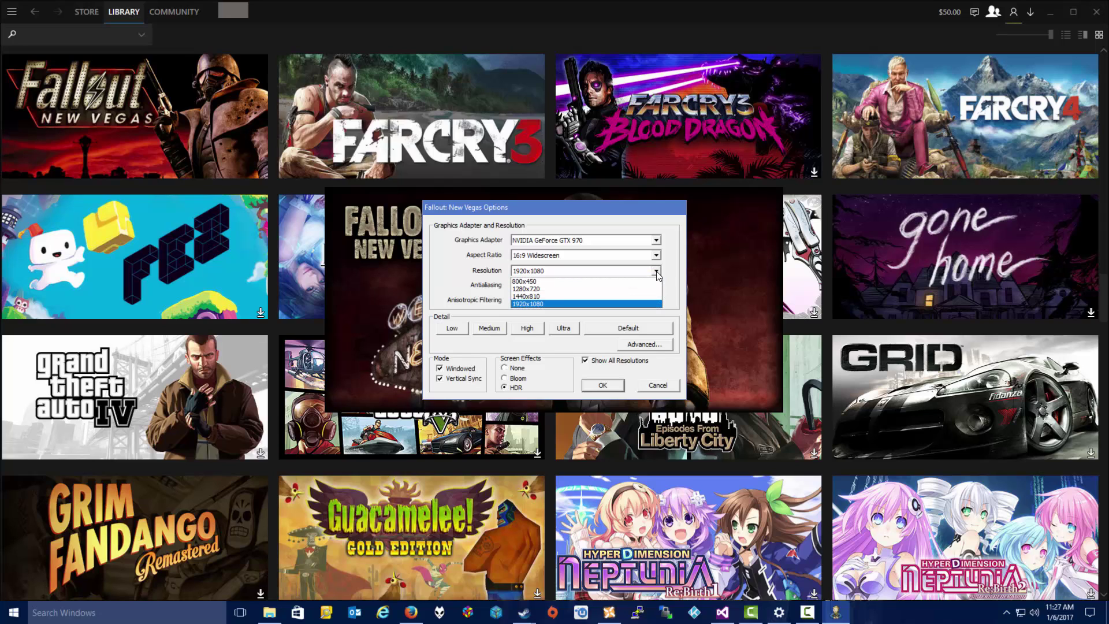
{"action": "left_click", "coordinate": [561, 288]}
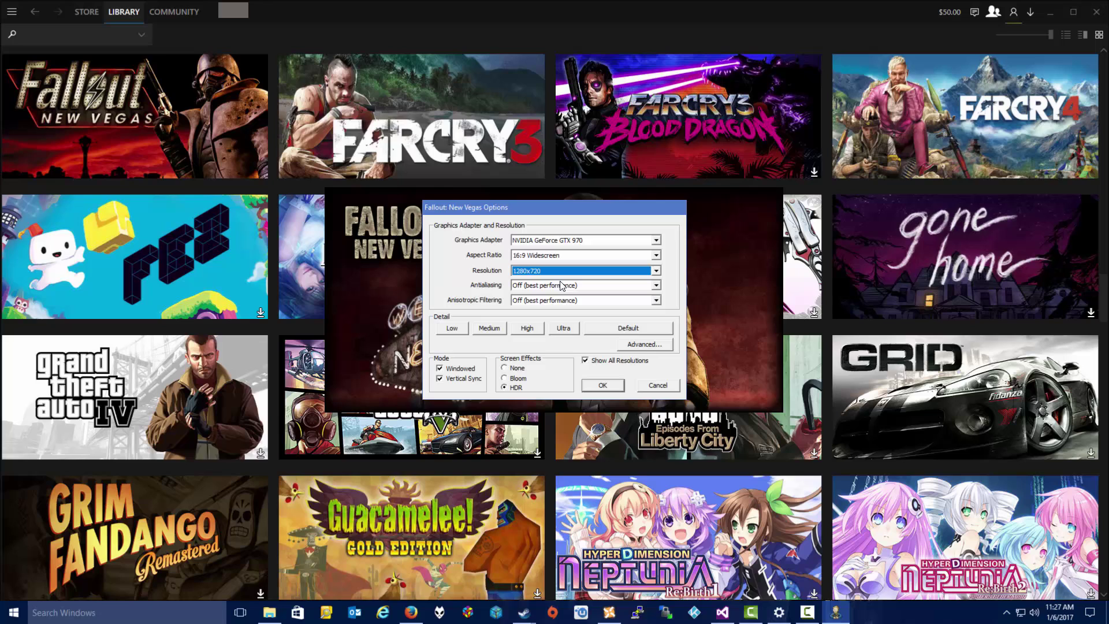
{"action": "left_click", "coordinate": [600, 385]}
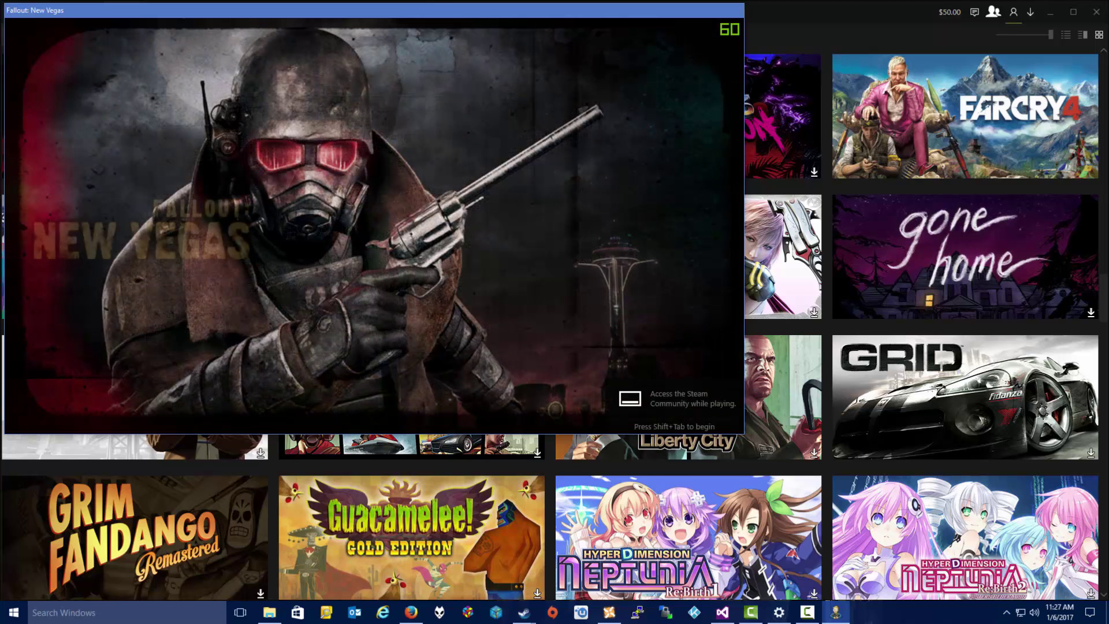
- Browse the saved games in Fallout: New Vegas and load save #0942 Goodsprings
{"action": "key", "text": "Down"}
{"action": "key", "text": "Down"}
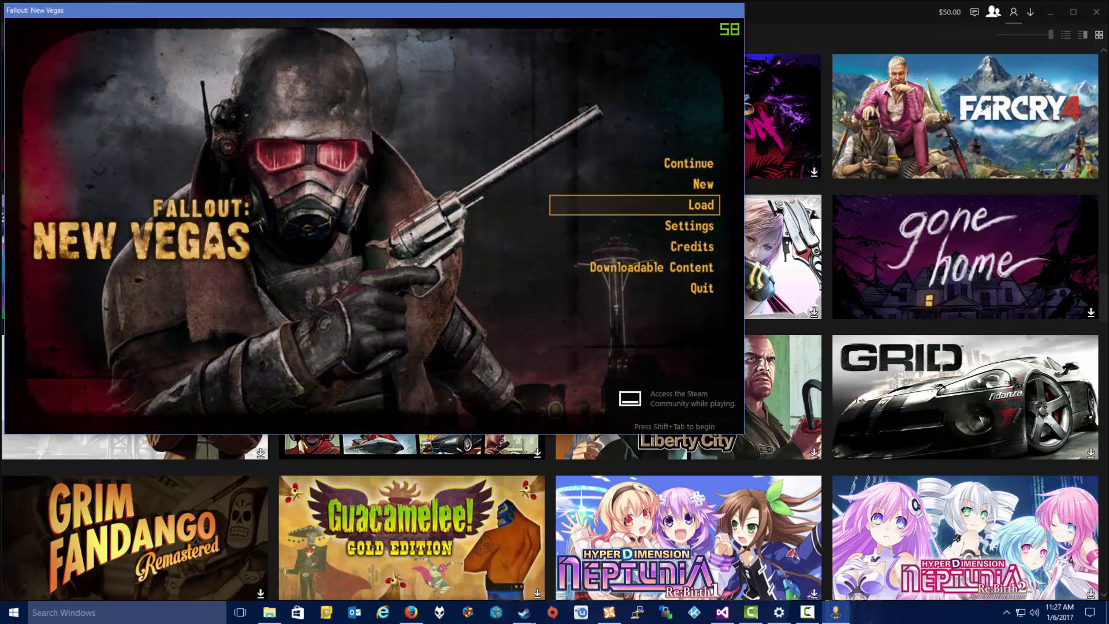
{"action": "key", "text": "Return"}
{"action": "key", "text": "Down"}
{"action": "key", "text": "Down"}
{"action": "key", "text": "Down"}
{"action": "key", "text": "Down"}
{"action": "key", "text": "Down"}
{"action": "key", "text": "Down"}
{"action": "key", "text": "Down"}
{"action": "key", "text": "Down"}
{"action": "key", "text": "Down"}
{"action": "key", "text": "Down"}
{"action": "key", "text": "Down"}
{"action": "key", "text": "Down"}
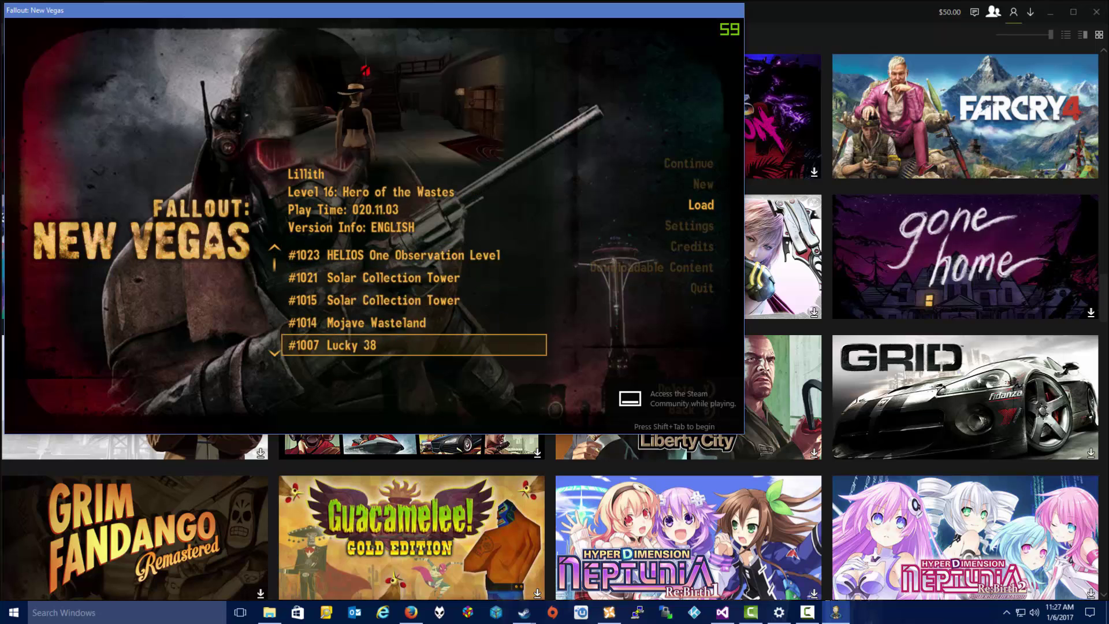
{"action": "key", "text": "Down"}
{"action": "key", "text": "Down"}
{"action": "key", "text": "Down"}
{"action": "key", "text": "Down"}
{"action": "key", "text": "Down"}
{"action": "key", "text": "Down"}
{"action": "key", "text": "Down"}
{"action": "key", "text": "Down"}
{"action": "key", "text": "Down"}
{"action": "key", "text": "Down"}
{"action": "key", "text": "Down"}
{"action": "key", "text": "Down"}
{"action": "key", "text": "Down"}
{"action": "key", "text": "Down"}
{"action": "key", "text": "Down"}
{"action": "key", "text": "Down"}
{"action": "key", "text": "Up"}
{"action": "key", "text": "Up"}
{"action": "key", "text": "Up"}
{"action": "key", "text": "Up"}
{"action": "key", "text": "Up"}
{"action": "key", "text": "Up"}
{"action": "key", "text": "Up"}
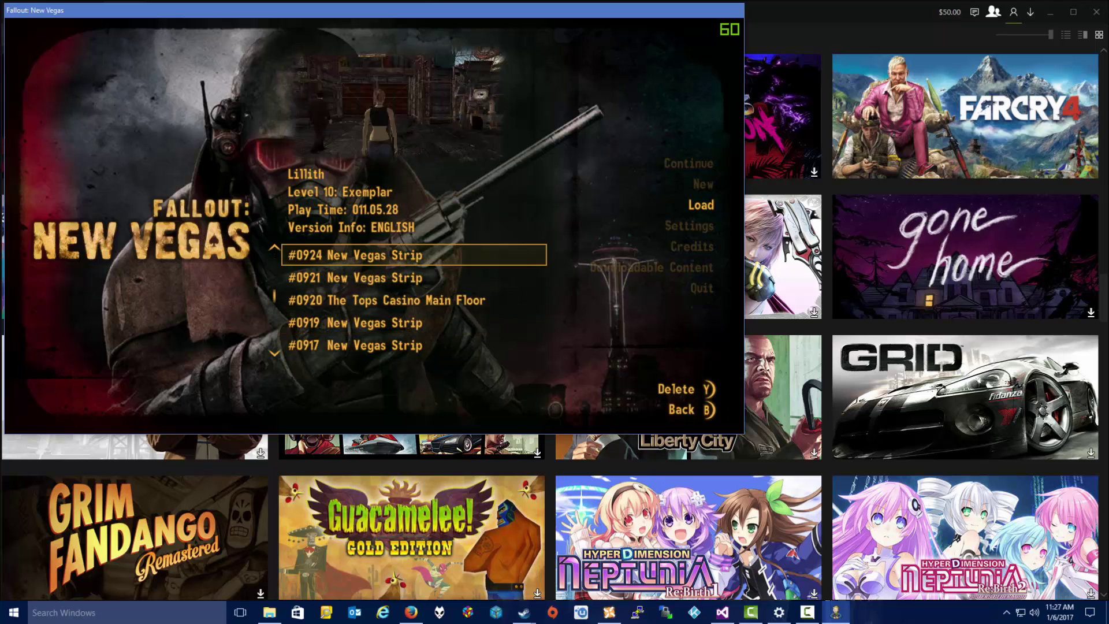
{"action": "key", "text": "Up"}
{"action": "key", "text": "Up"}
{"action": "key", "text": "Up"}
{"action": "key", "text": "Up"}
{"action": "key", "text": "Up"}
{"action": "key", "text": "Up"}
{"action": "key", "text": "Up"}
{"action": "key", "text": "Up"}
{"action": "key", "text": "Up"}
{"action": "key", "text": "Up"}
{"action": "key", "text": "Up"}
{"action": "key", "text": "Up"}
{"action": "key", "text": "Up"}
{"action": "key", "text": "Up"}
{"action": "key", "text": "Up"}
{"action": "key", "text": "Up"}
{"action": "key", "text": "Up"}
{"action": "key", "text": "Up"}
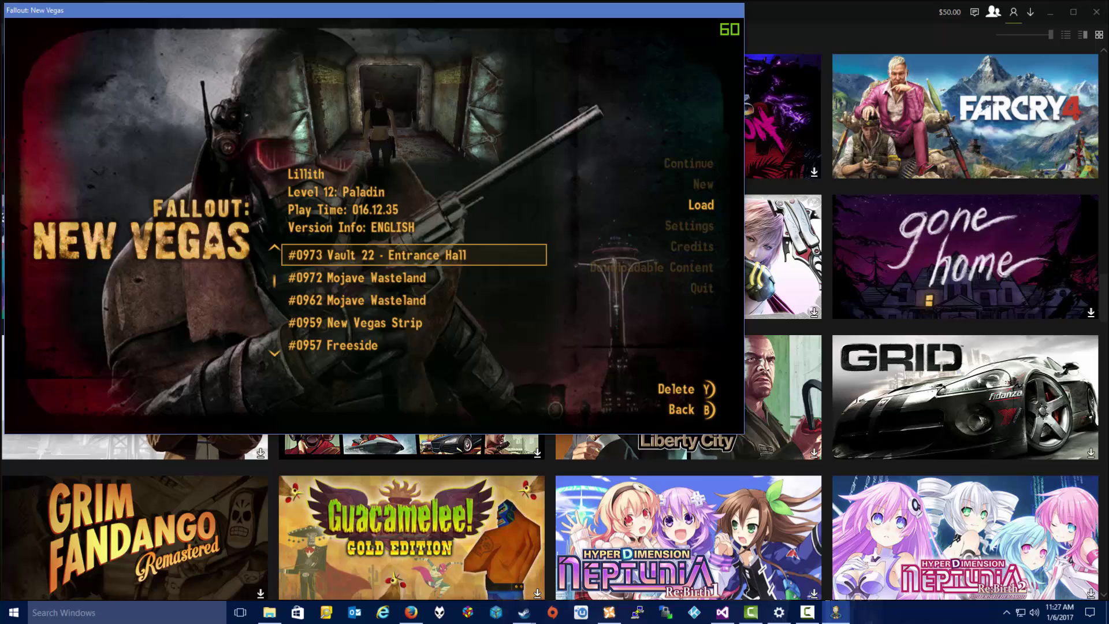
{"action": "key", "text": "Up"}
{"action": "key", "text": "Up"}
{"action": "key", "text": "Up"}
{"action": "key", "text": "Up"}
{"action": "key", "text": "Up"}
{"action": "key", "text": "Up"}
{"action": "key", "text": "Up"}
{"action": "key", "text": "Up"}
{"action": "key", "text": "Up"}
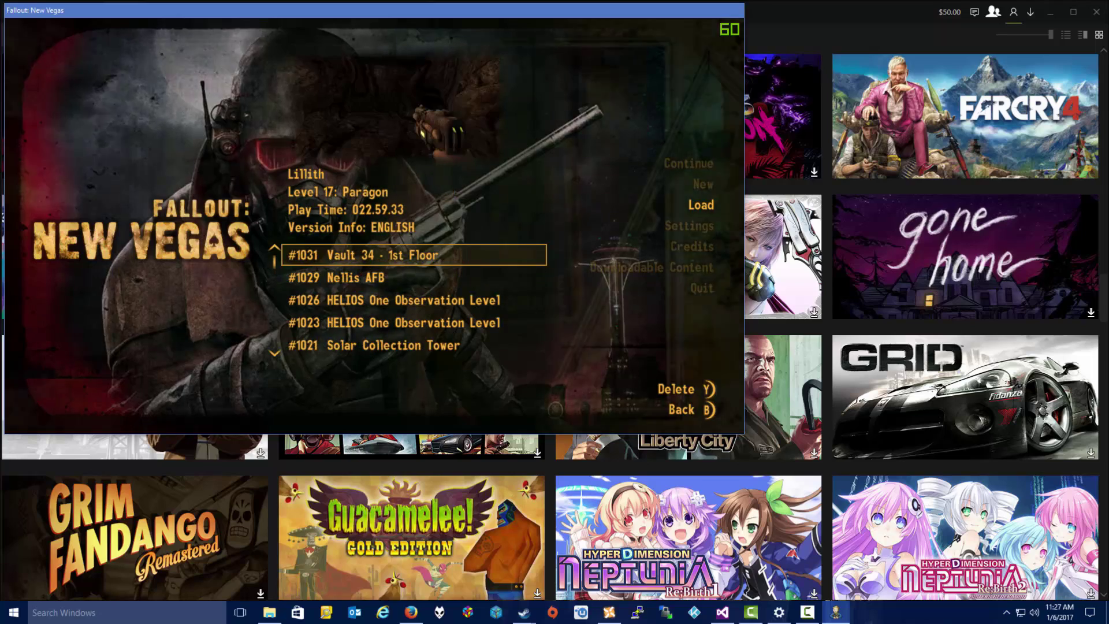
{"action": "key", "text": "Up"}
{"action": "key", "text": "Up"}
{"action": "key", "text": "Up"}
{"action": "key", "text": "Up"}
{"action": "key", "text": "Up"}
{"action": "key", "text": "Down"}
{"action": "key", "text": "Down"}
{"action": "key", "text": "Down"}
{"action": "key", "text": "Down"}
{"action": "key", "text": "Down"}
{"action": "key", "text": "Down"}
{"action": "key", "text": "Down"}
{"action": "key", "text": "Down"}
{"action": "key", "text": "Down"}
{"action": "key", "text": "Down"}
{"action": "key", "text": "Down"}
{"action": "key", "text": "Down"}
{"action": "key", "text": "Down"}
{"action": "key", "text": "Down"}
{"action": "key", "text": "Down"}
{"action": "key", "text": "Down"}
{"action": "key", "text": "Down"}
{"action": "key", "text": "Down"}
{"action": "key", "text": "Down"}
{"action": "key", "text": "Down"}
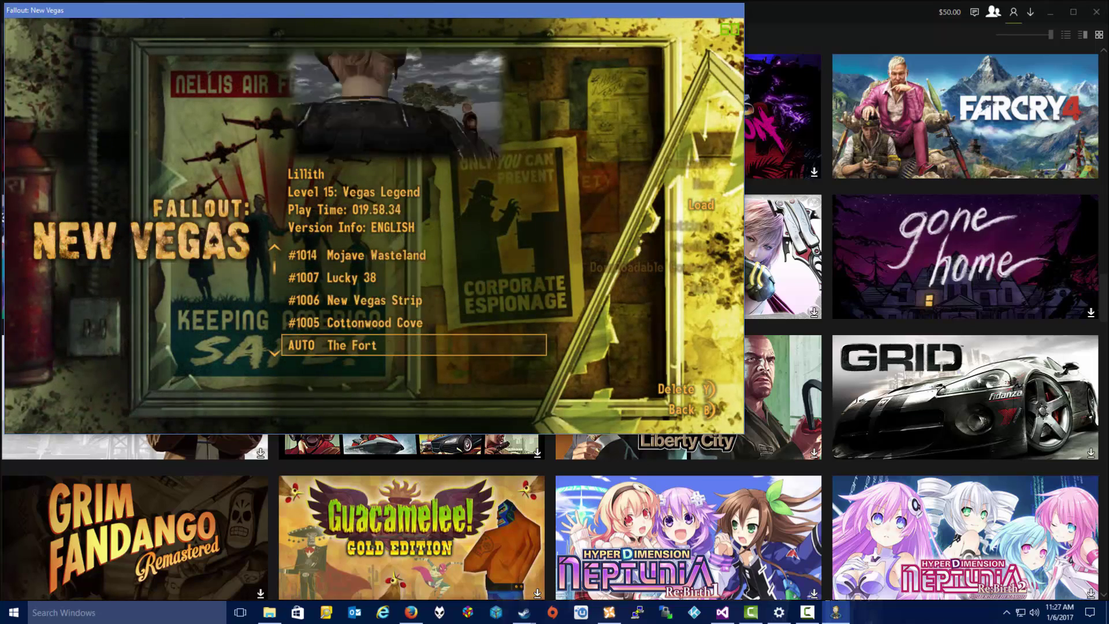
{"action": "key", "text": "Down"}
{"action": "key", "text": "Down"}
{"action": "key", "text": "Down"}
{"action": "key", "text": "Down"}
{"action": "key", "text": "Down"}
{"action": "key", "text": "Down"}
{"action": "key", "text": "Down"}
{"action": "key", "text": "Down"}
{"action": "key", "text": "Down"}
{"action": "key", "text": "Down"}
{"action": "key", "text": "Down"}
{"action": "key", "text": "Down"}
{"action": "key", "text": "Return"}
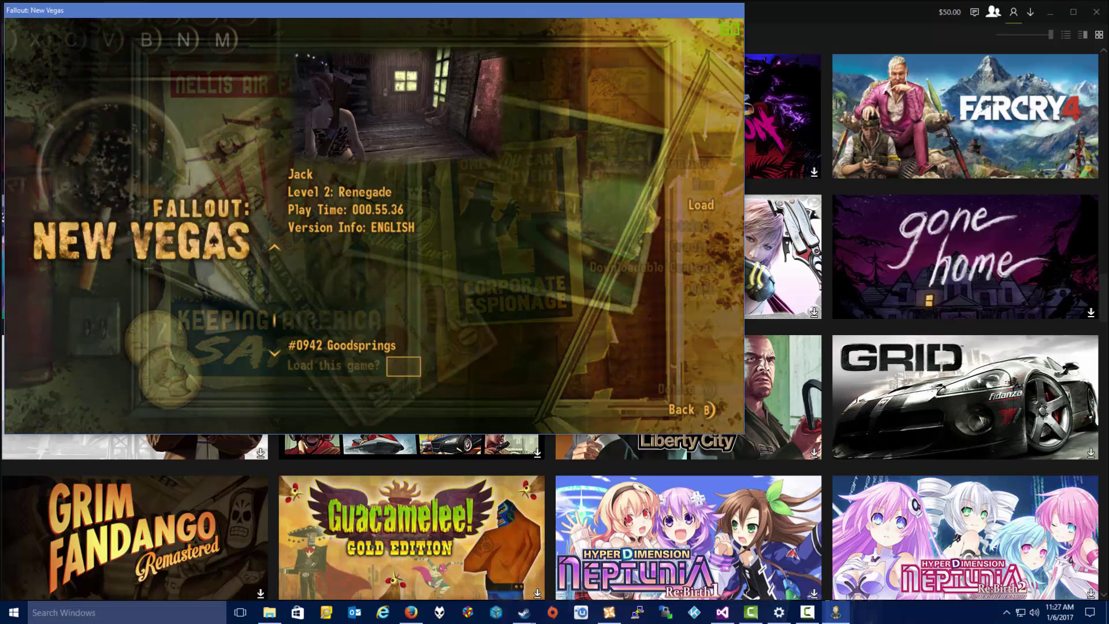
{"action": "key", "text": "Return"}
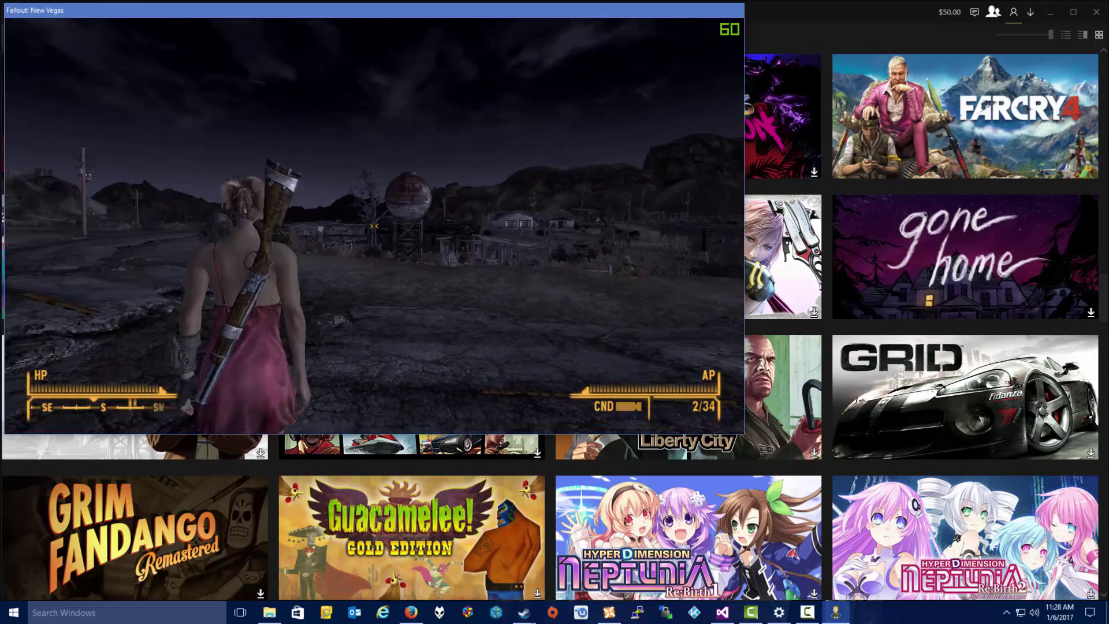
- Exit Fallout: New Vegas to the desktop without saving and minimize the Steam window
{"action": "key", "text": "Escape"}
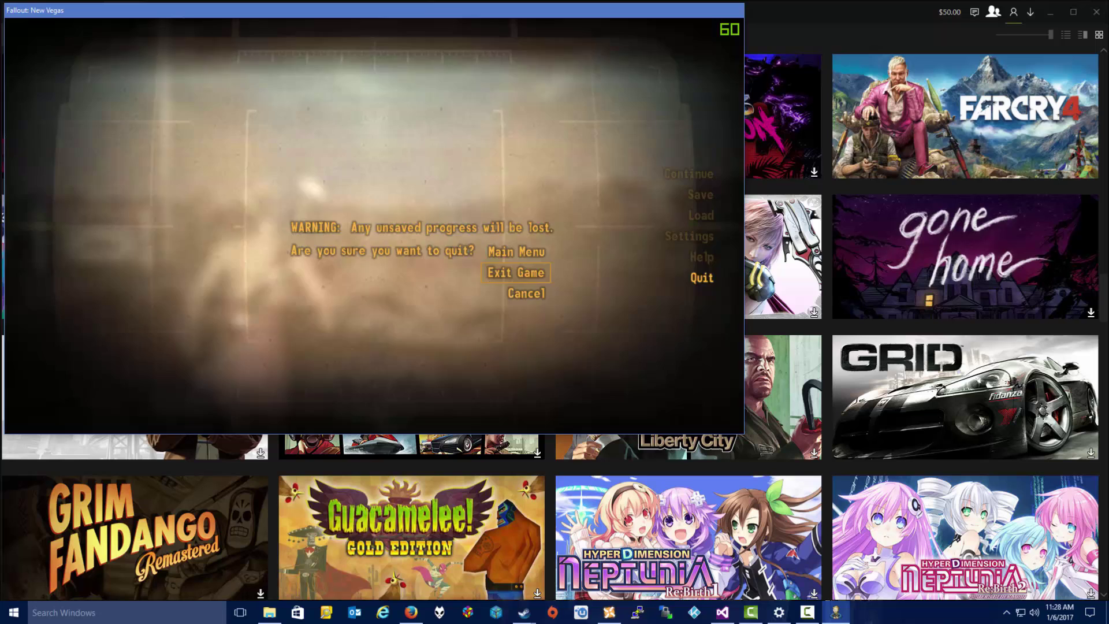
{"action": "key", "text": "Return"}
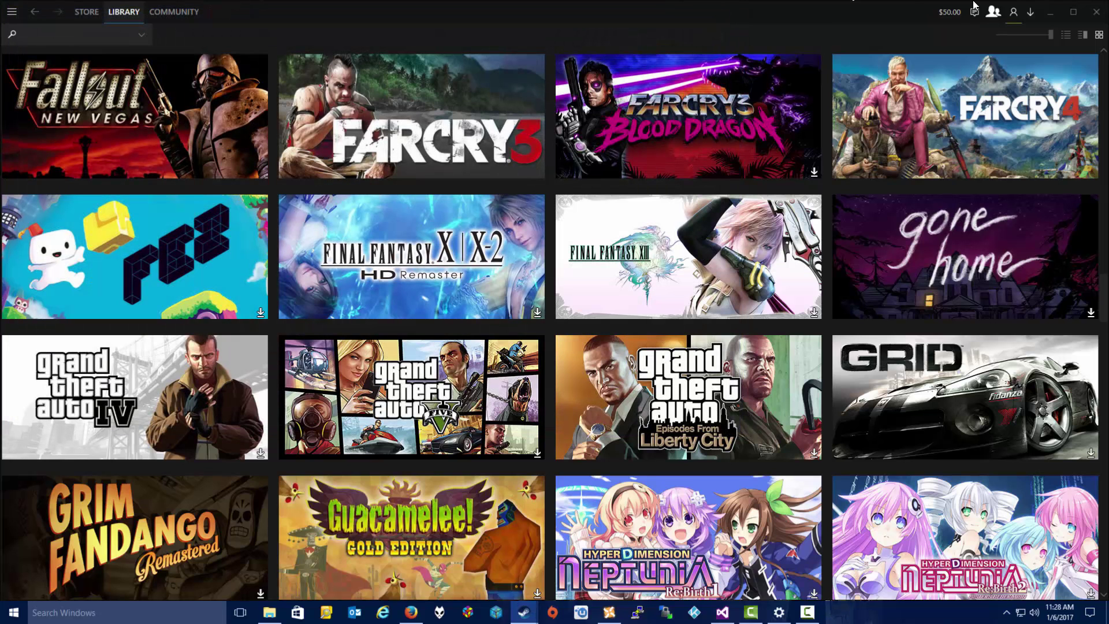
{"action": "left_click", "coordinate": [1046, 12]}
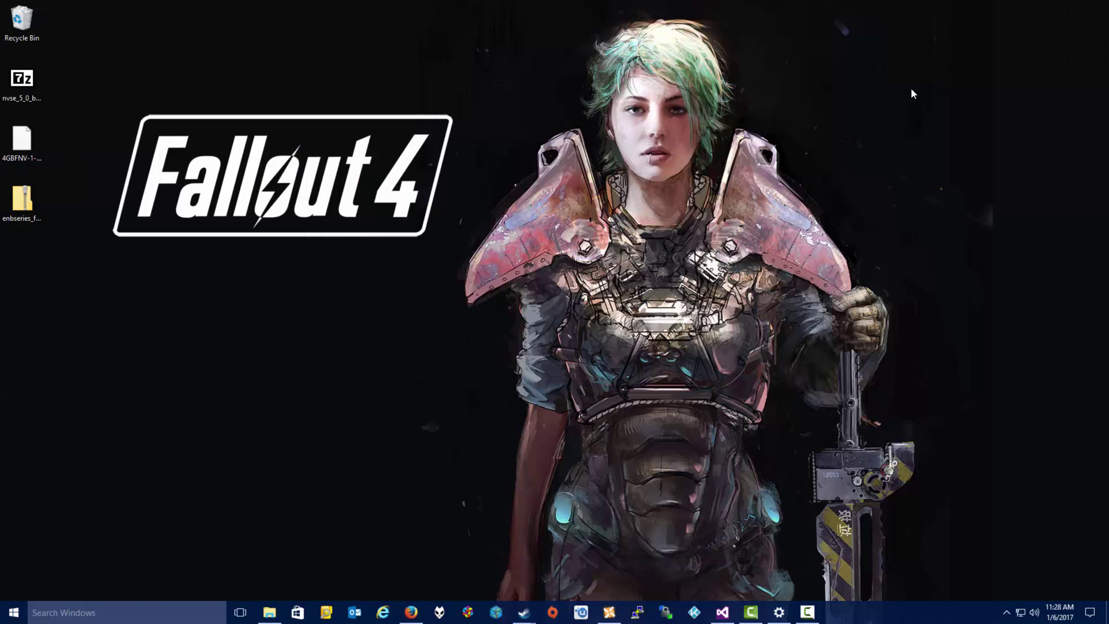
- Bring Steam back up and close the game's leftover Local Files properties window
{"action": "mouse_move", "coordinate": [523, 612]}
{"action": "left_click", "coordinate": [503, 577]}
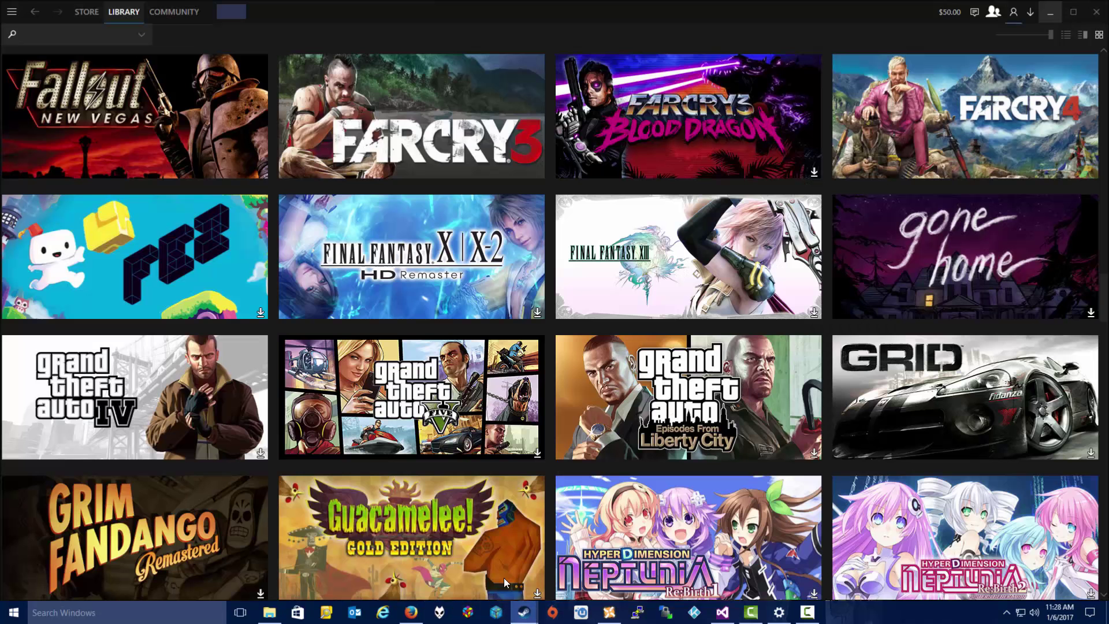
{"action": "right_click", "coordinate": [503, 577]}
{"action": "left_click", "coordinate": [520, 572]}
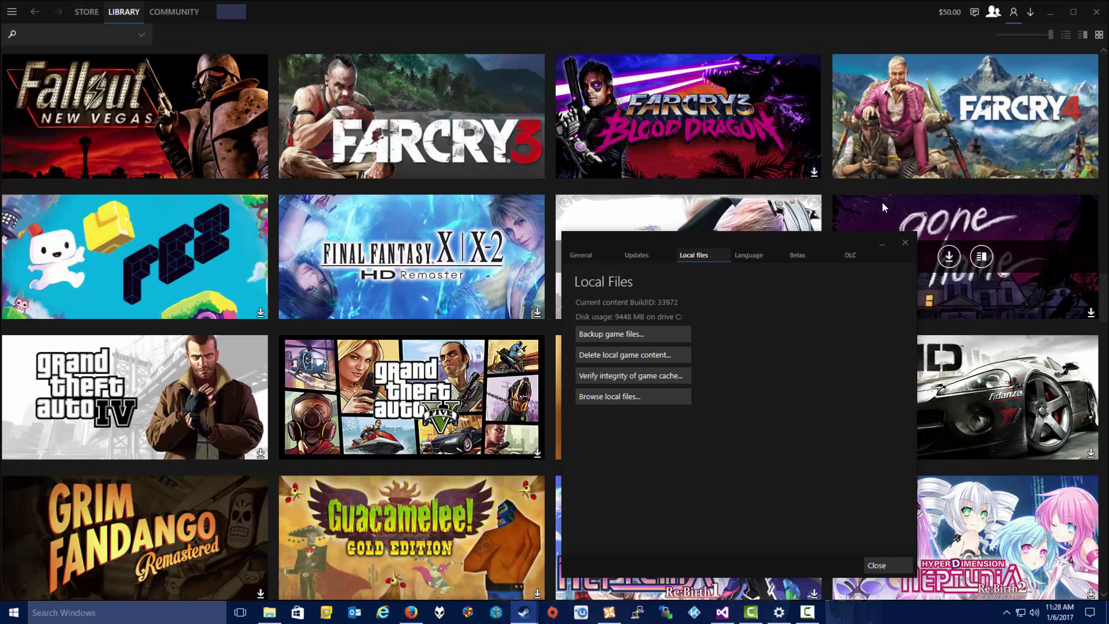
{"action": "left_click", "coordinate": [905, 242]}
- Switch Steam to offline mode and minimize its window
{"action": "left_click", "coordinate": [12, 11]}
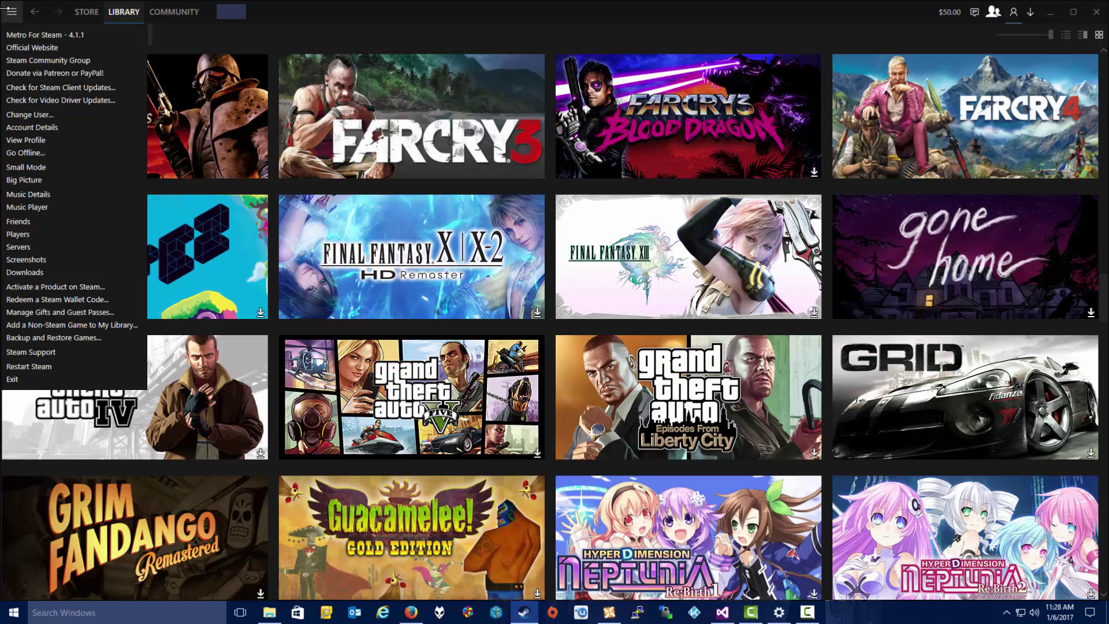
{"action": "left_click", "coordinate": [25, 153]}
{"action": "left_click", "coordinate": [521, 346]}
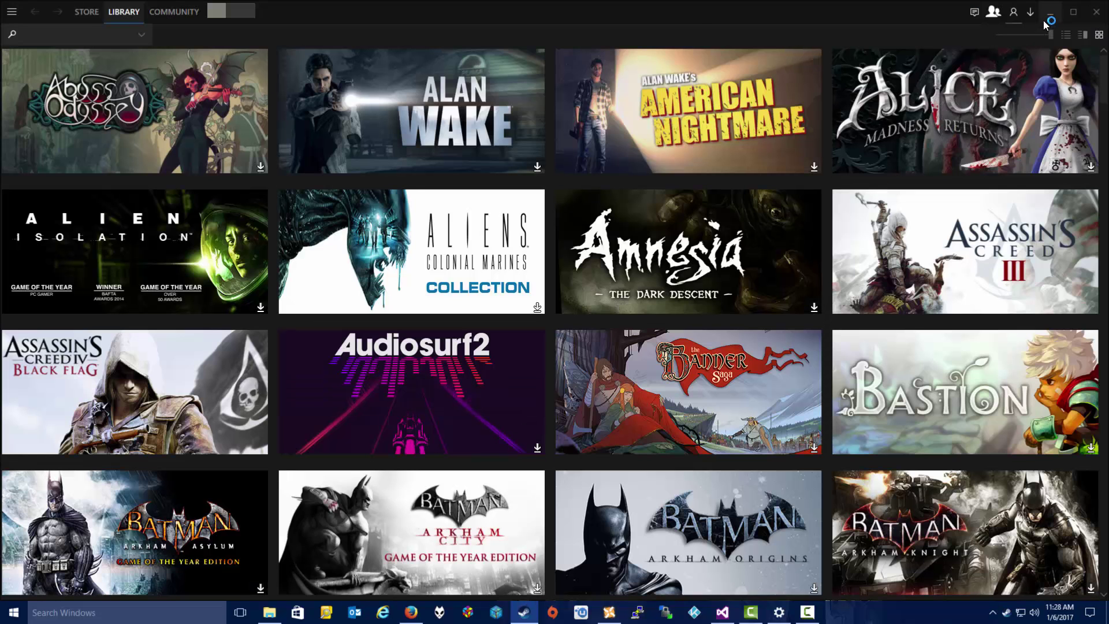
{"action": "left_click", "coordinate": [1046, 18]}
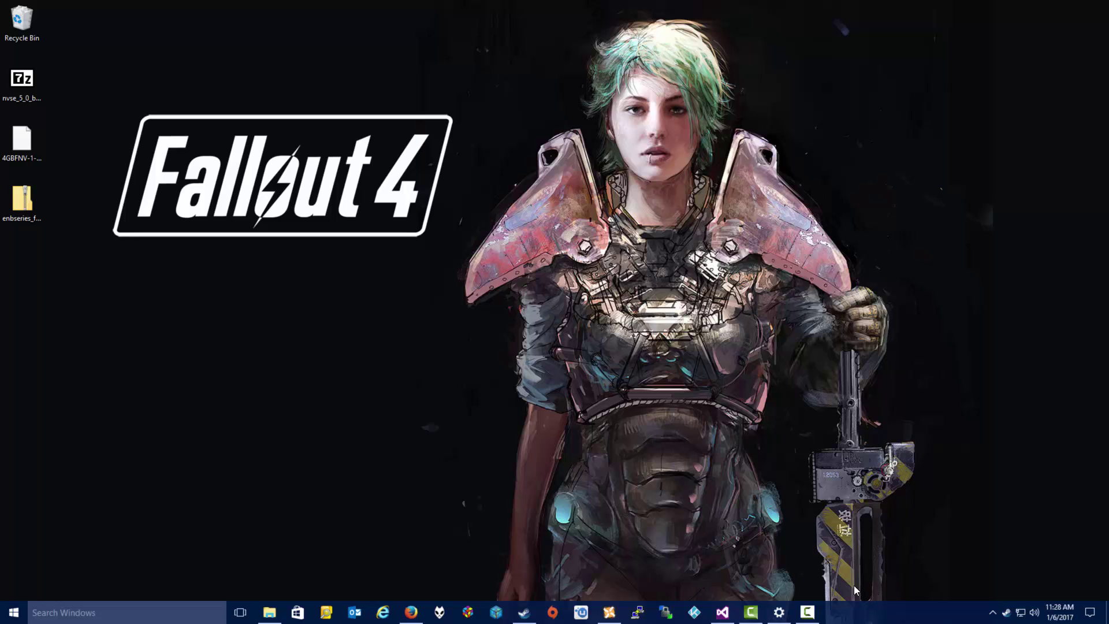
- Switch to Firefox to view the New Vegas Script Extender page at nvse.silverlock.org, then return to the desktop
{"action": "left_click", "coordinate": [19, 84]}
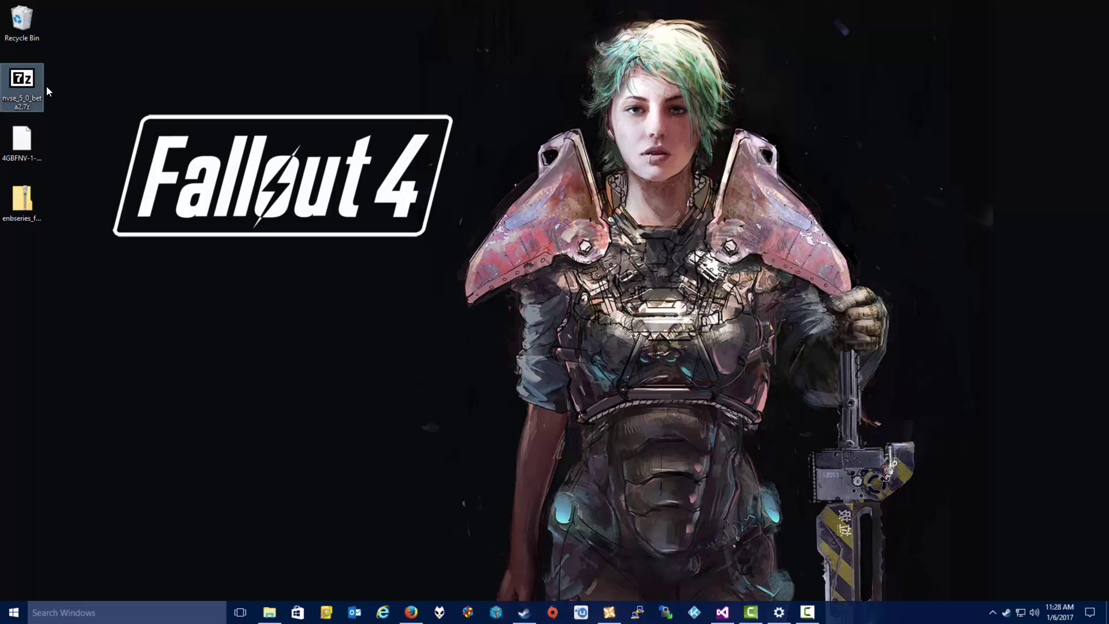
{"action": "left_click", "coordinate": [410, 612]}
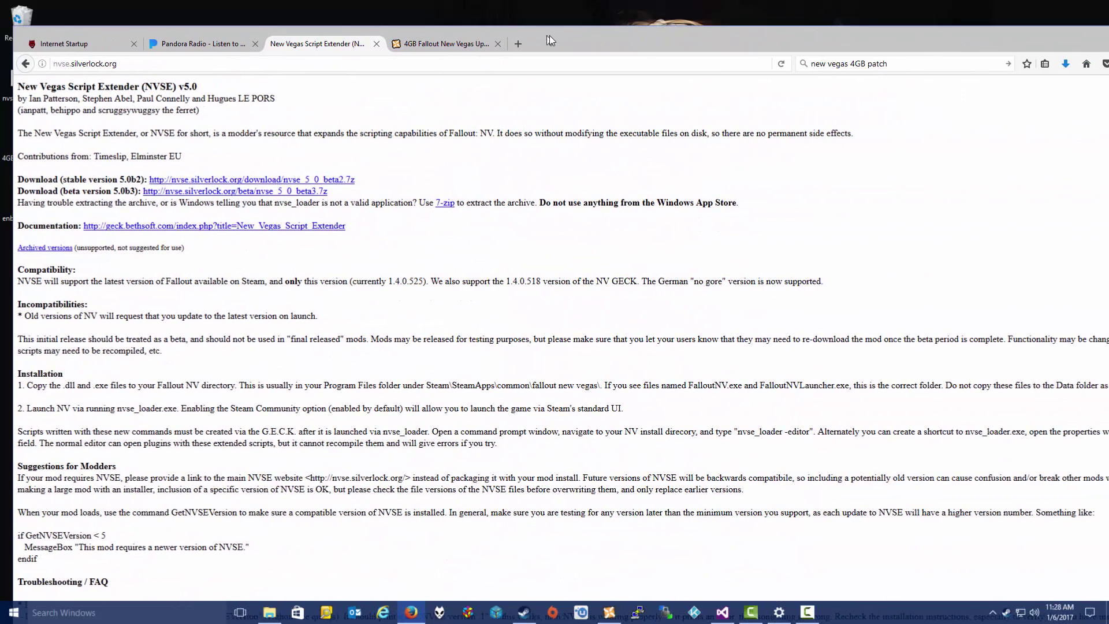
{"action": "left_click", "coordinate": [147, 65]}
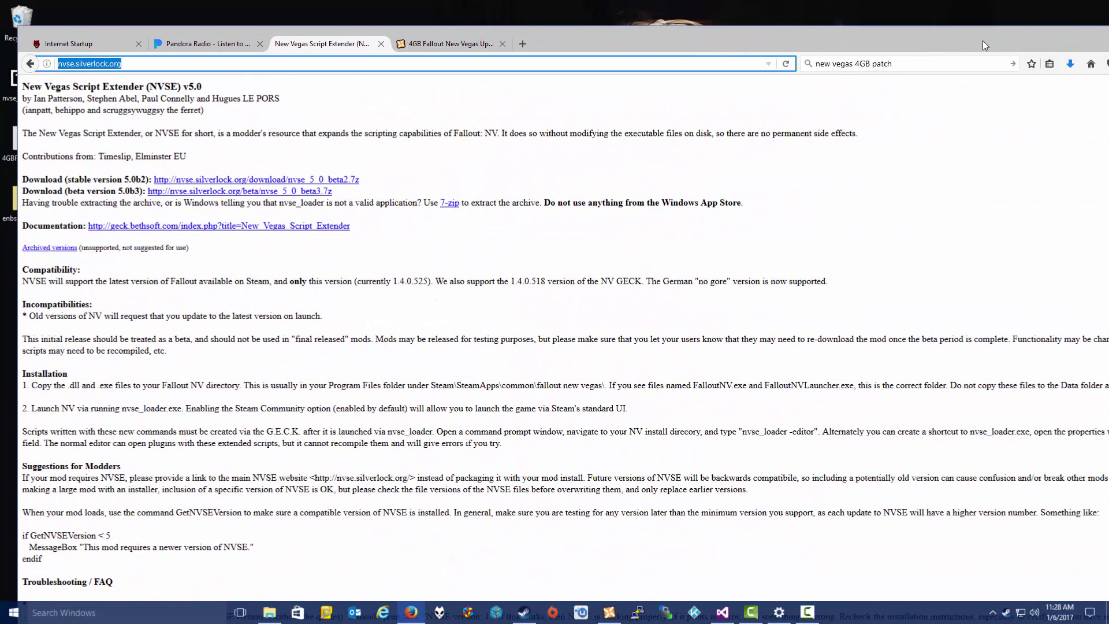
{"action": "key", "text": "super+d"}
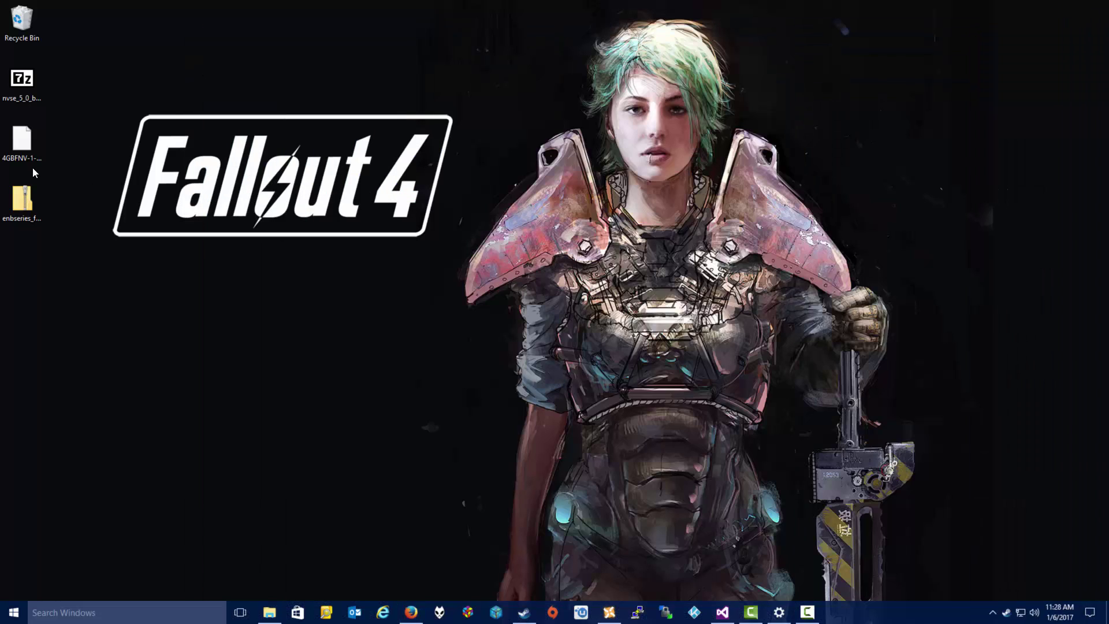
- Open the desktop archive nvse_5_0_beta2.7z in 7-Zip and go into its nvse_5_0_beta2 folder
{"action": "right_click", "coordinate": [33, 85]}
{"action": "mouse_move", "coordinate": [66, 105]}
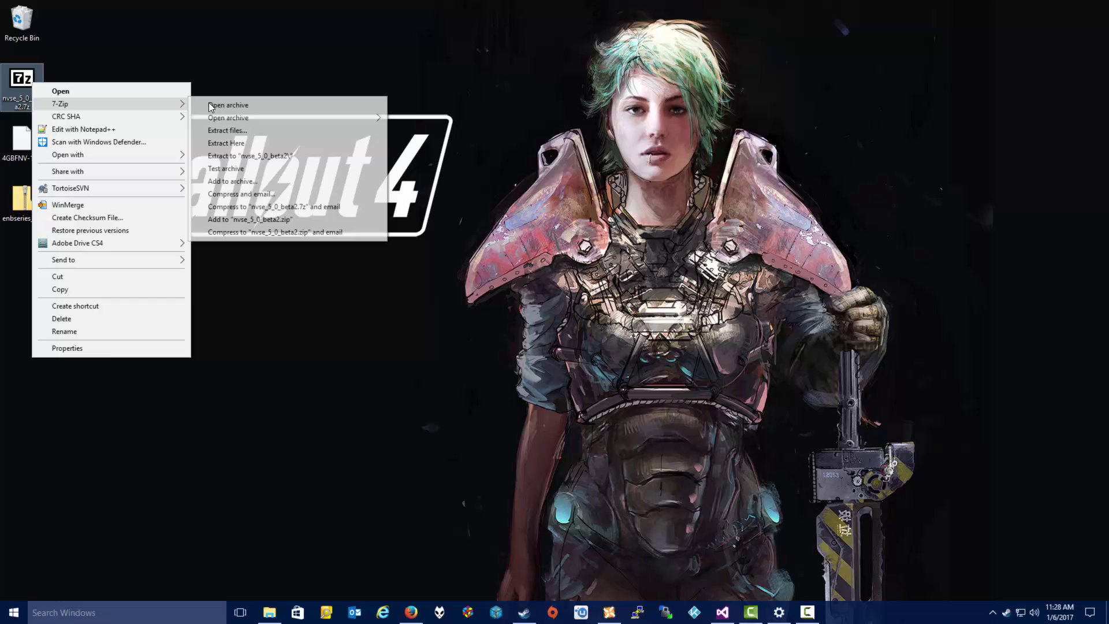
{"action": "left_click", "coordinate": [230, 104]}
{"action": "left_click_drag", "start_coordinate": [937, 339], "coordinate": [139, 79]}
{"action": "double_click", "coordinate": [85, 165]}
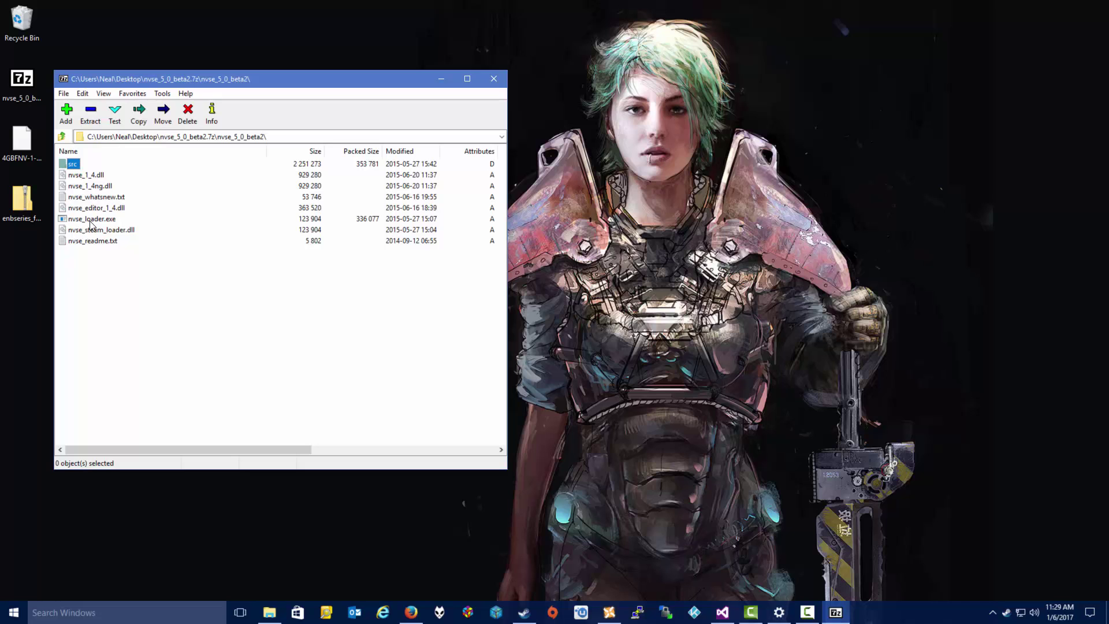
- Bring up the Fallout New Vegas folder in File Explorer beside the archive and show its full path
{"action": "left_click", "coordinate": [274, 616]}
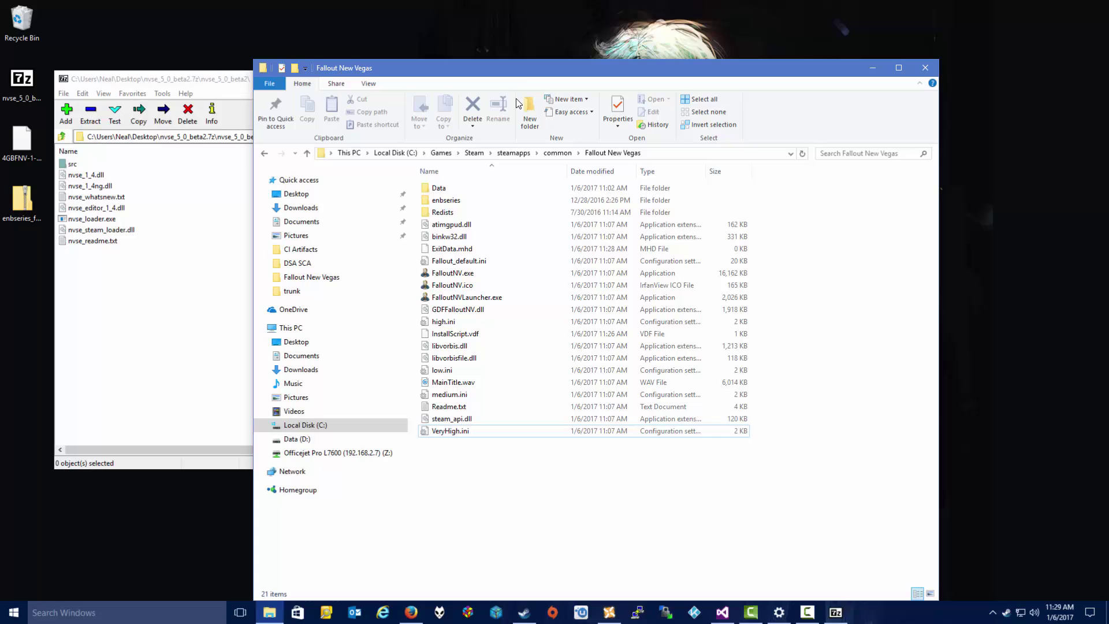
{"action": "left_click_drag", "start_coordinate": [524, 65], "coordinate": [557, 39]}
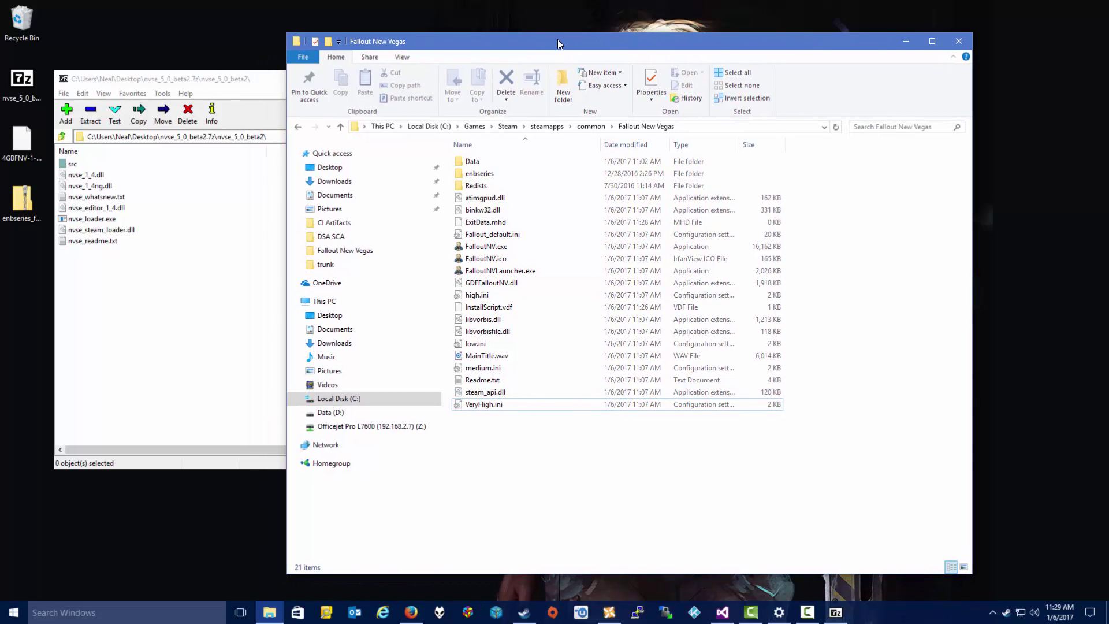
{"action": "left_click", "coordinate": [669, 128]}
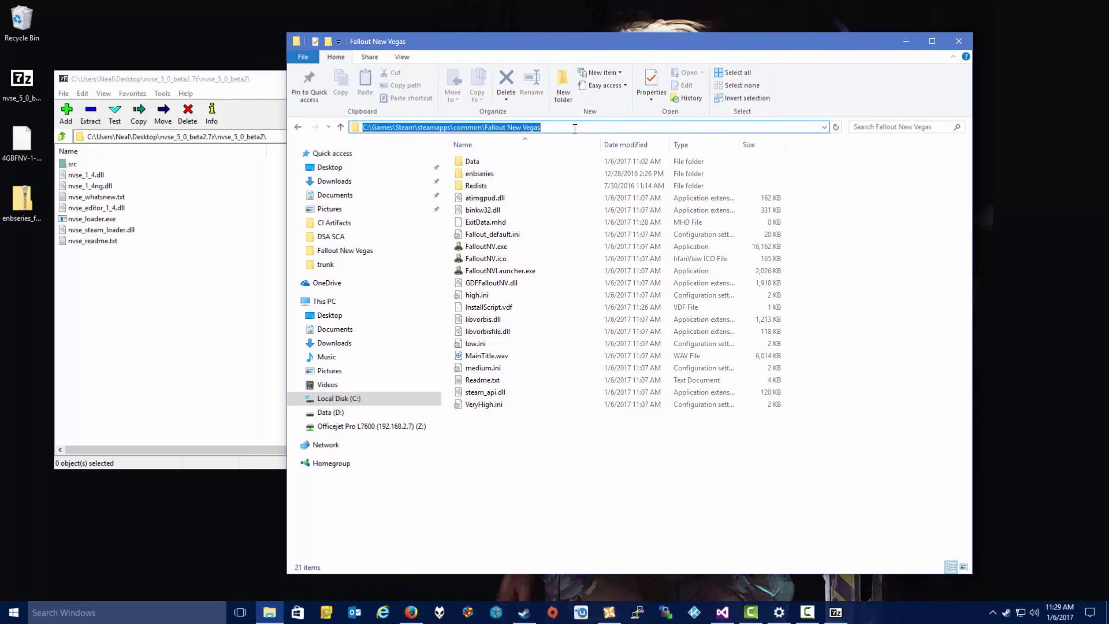
{"action": "left_click", "coordinate": [375, 127]}
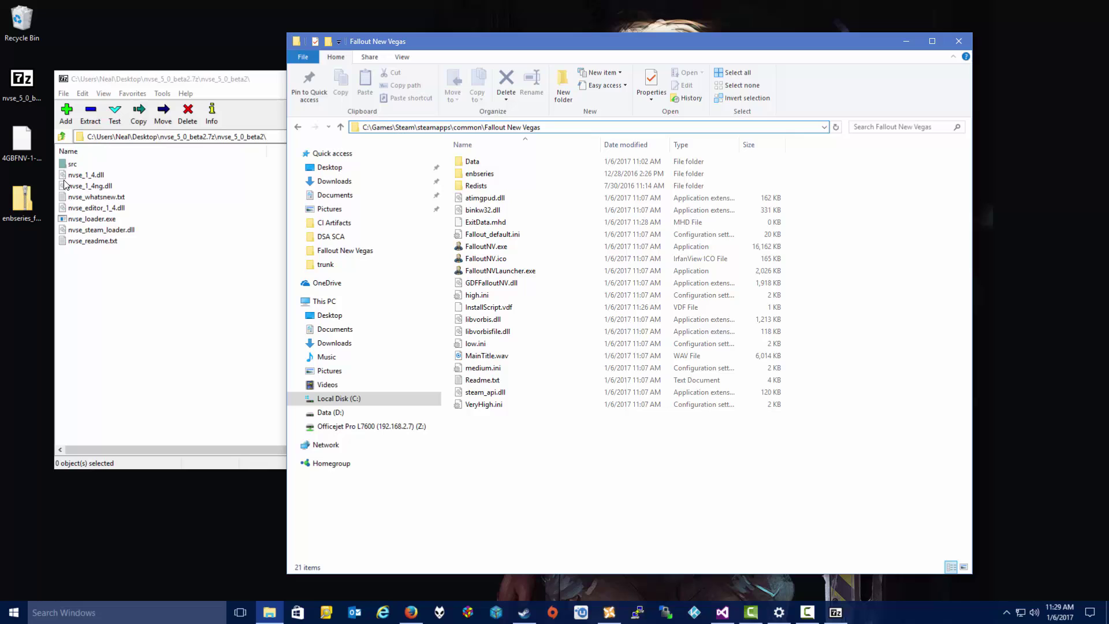
- Copy nvse_1_4.dll, nvse_1_4ng.dll, nvse_editor_1_4.dll, nvse_loader.exe and nvse_steam_loader.dll from the archive into the Fallout New Vegas folder, and close the archive
{"action": "left_click", "coordinate": [87, 179]}
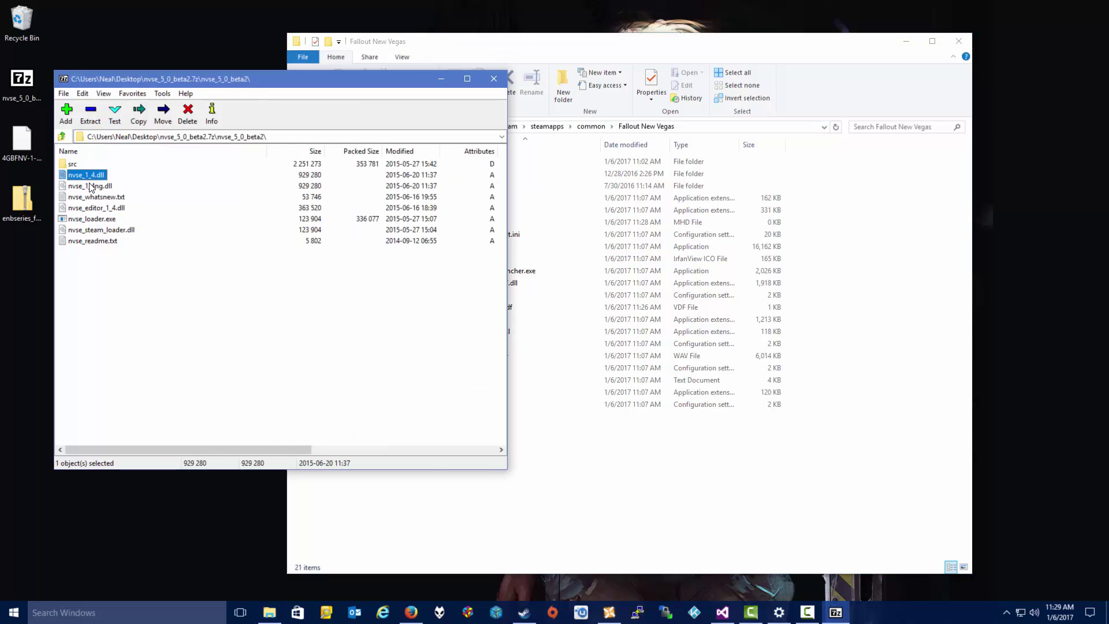
{"action": "left_click", "coordinate": [89, 187], "text": "shift"}
{"action": "left_click", "coordinate": [94, 209], "text": "ctrl"}
{"action": "left_click", "coordinate": [96, 219], "text": "ctrl"}
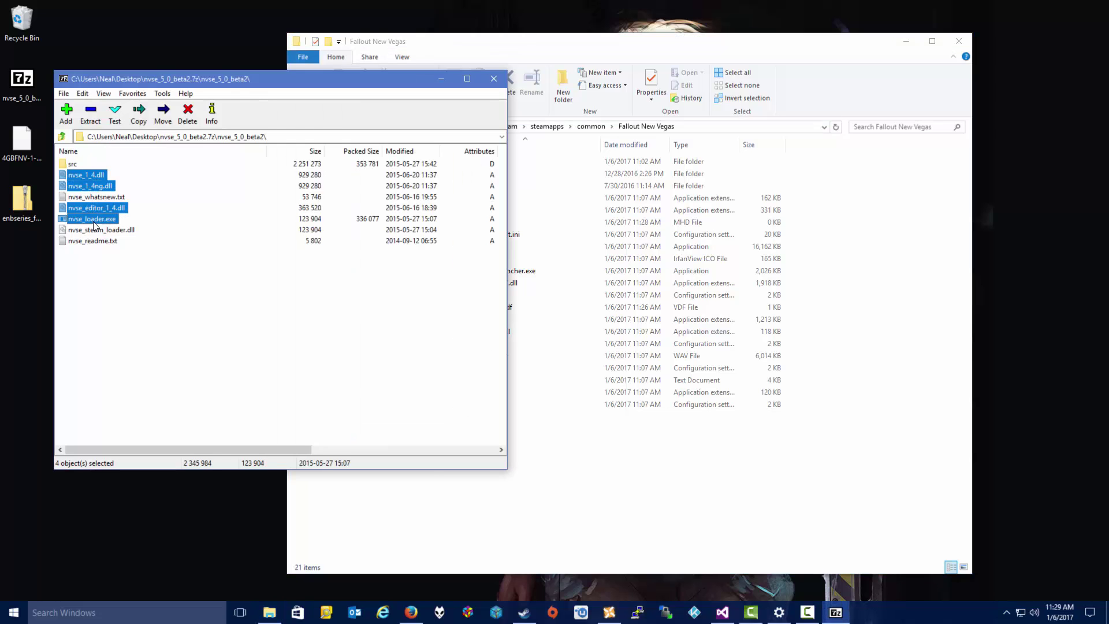
{"action": "left_click", "coordinate": [100, 239], "text": "ctrl"}
{"action": "left_click", "coordinate": [101, 230], "text": "ctrl"}
{"action": "left_click", "coordinate": [99, 239], "text": "ctrl"}
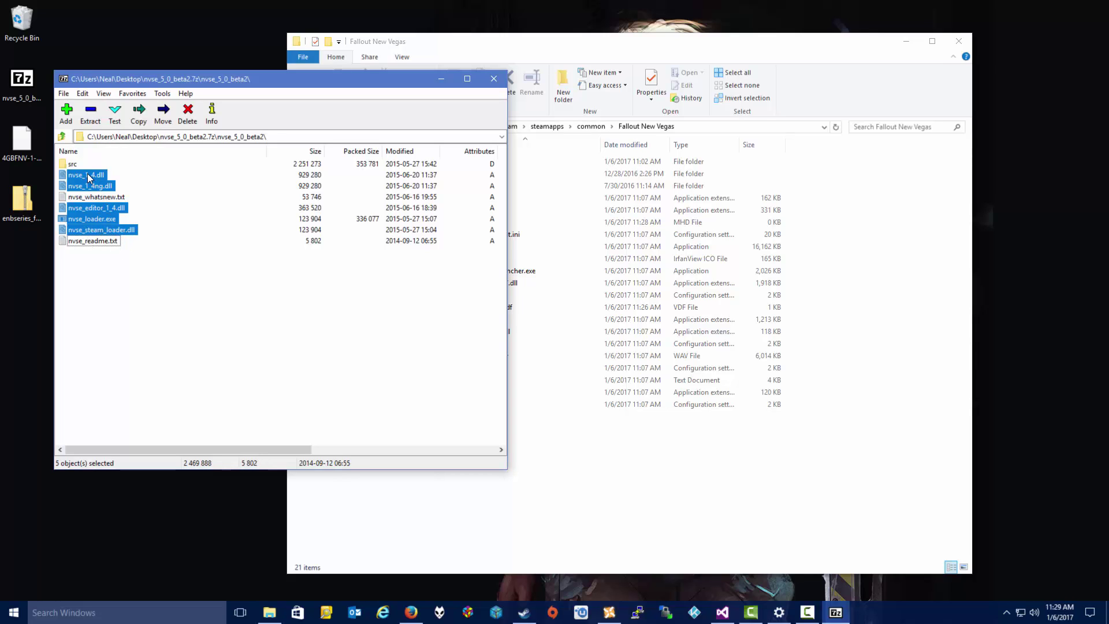
{"action": "left_click_drag", "start_coordinate": [88, 177], "coordinate": [87, 177]}
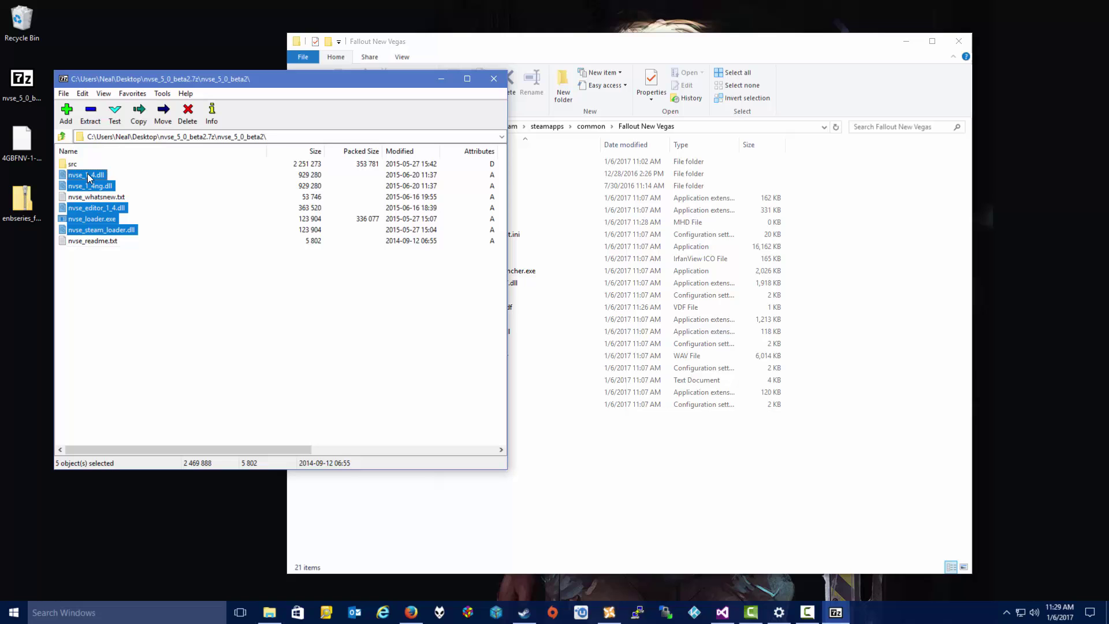
{"action": "left_click_drag", "start_coordinate": [87, 178], "coordinate": [556, 440]}
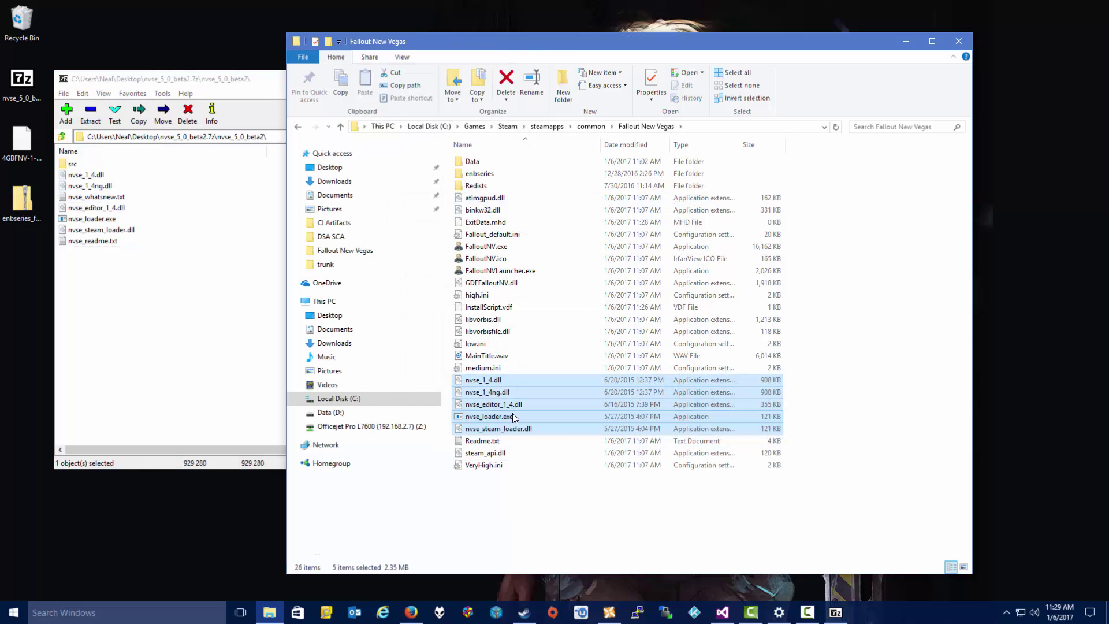
{"action": "left_click", "coordinate": [517, 511]}
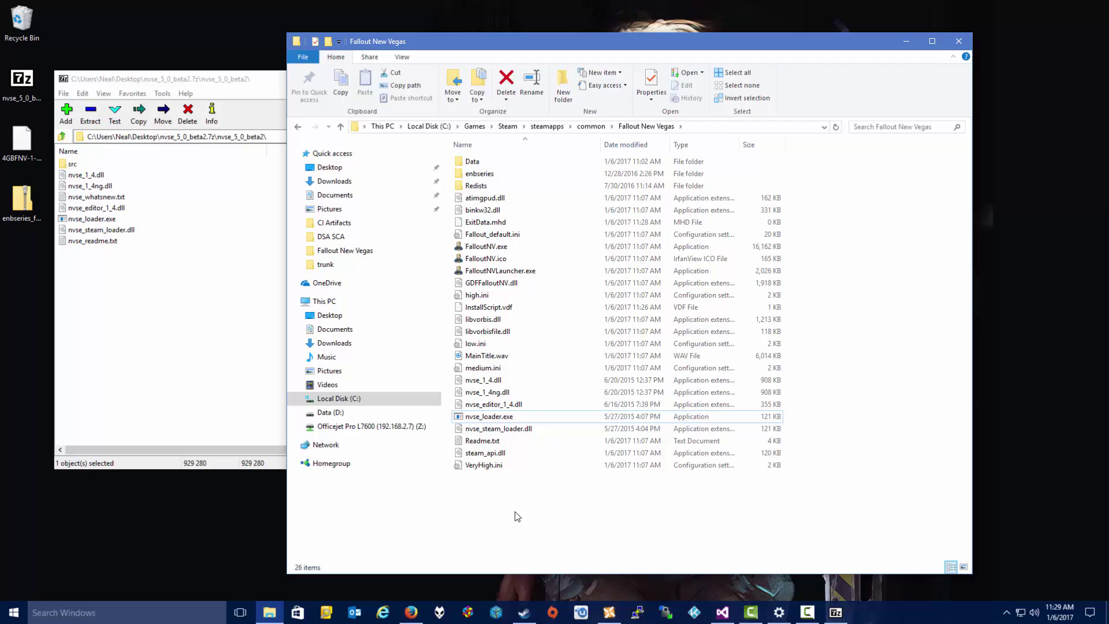
{"action": "left_click", "coordinate": [208, 81]}
{"action": "left_click", "coordinate": [494, 78]}
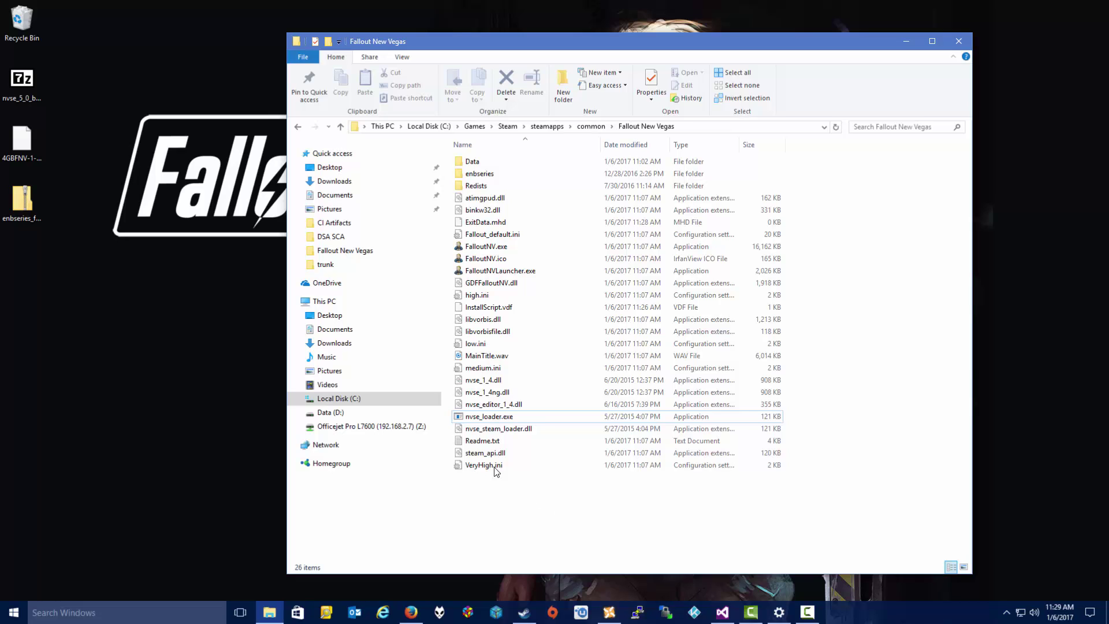
- Start Fallout: New Vegas by running nvse_loader.exe from the game folder
{"action": "left_click", "coordinate": [495, 417]}
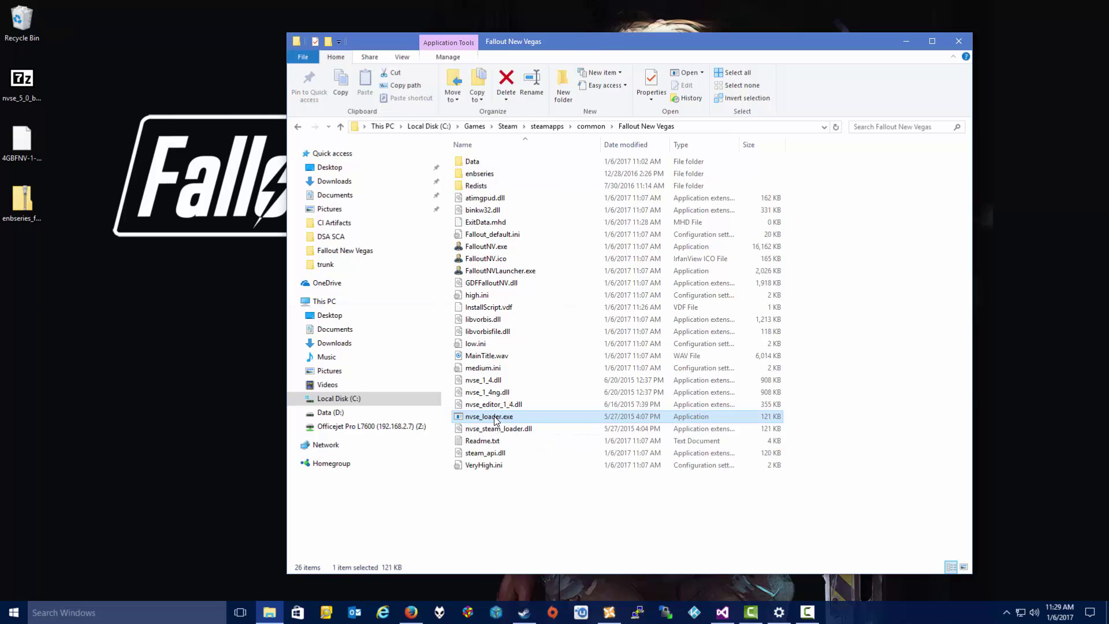
{"action": "double_click", "coordinate": [495, 417]}
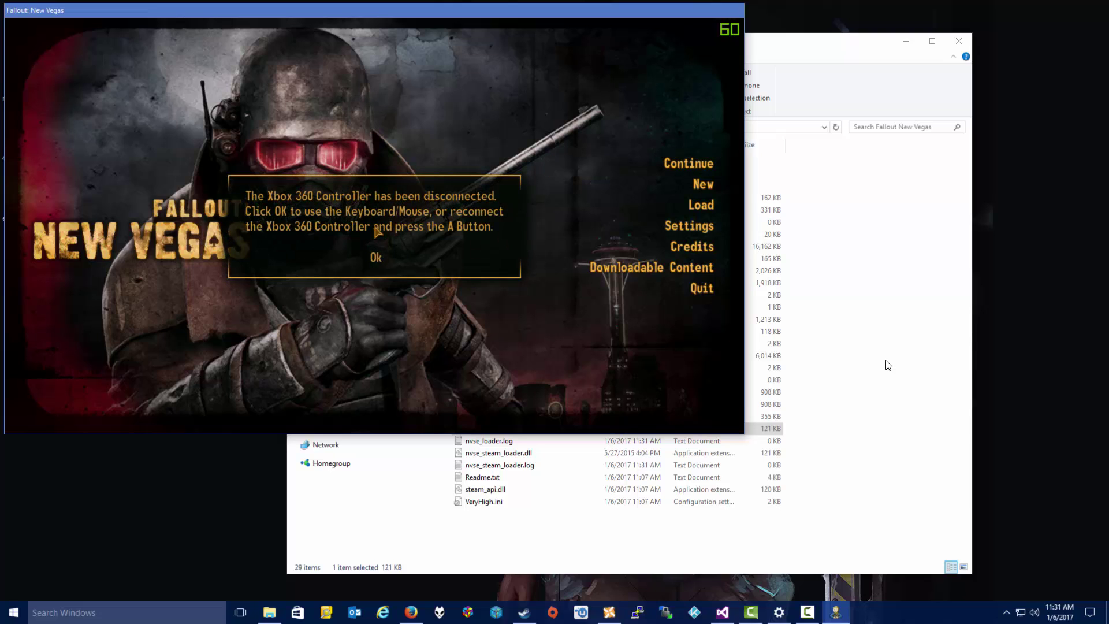
- Dismiss the controller-disconnected message, run GetNVSEVersion in the game console, and close the console
{"action": "left_click", "coordinate": [378, 257]}
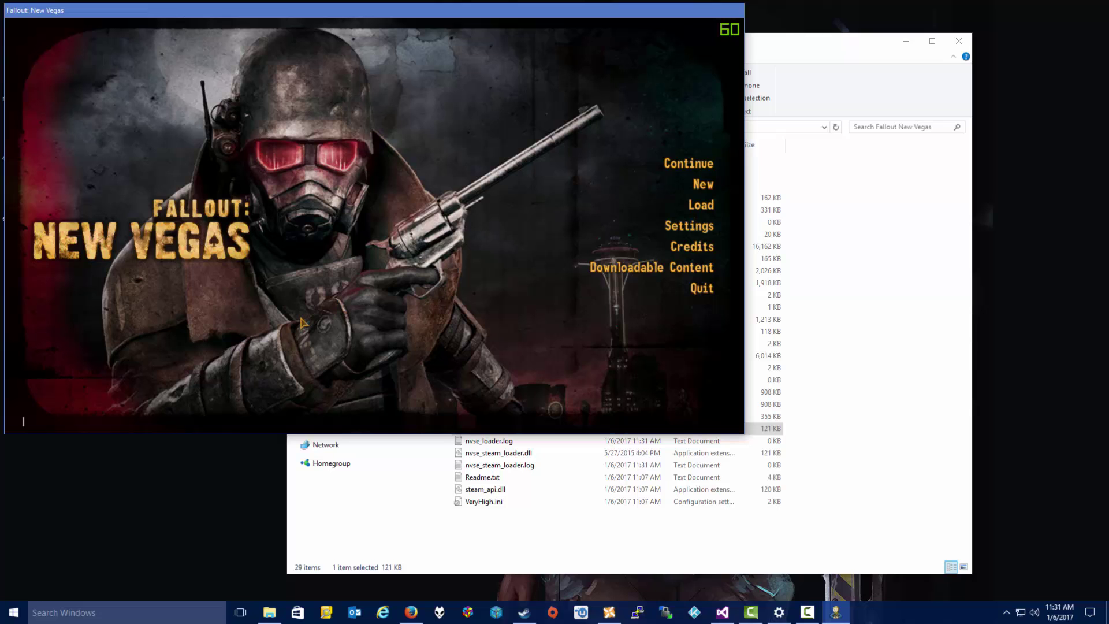
{"action": "type", "text": "GetNVSE"}
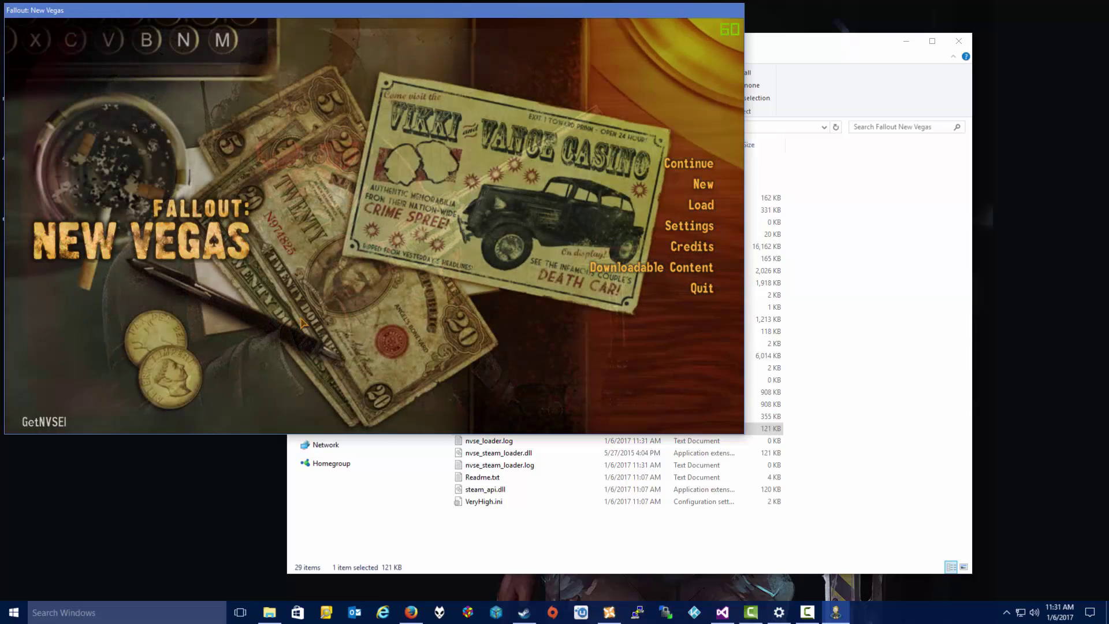
{"action": "type", "text": "Version"}
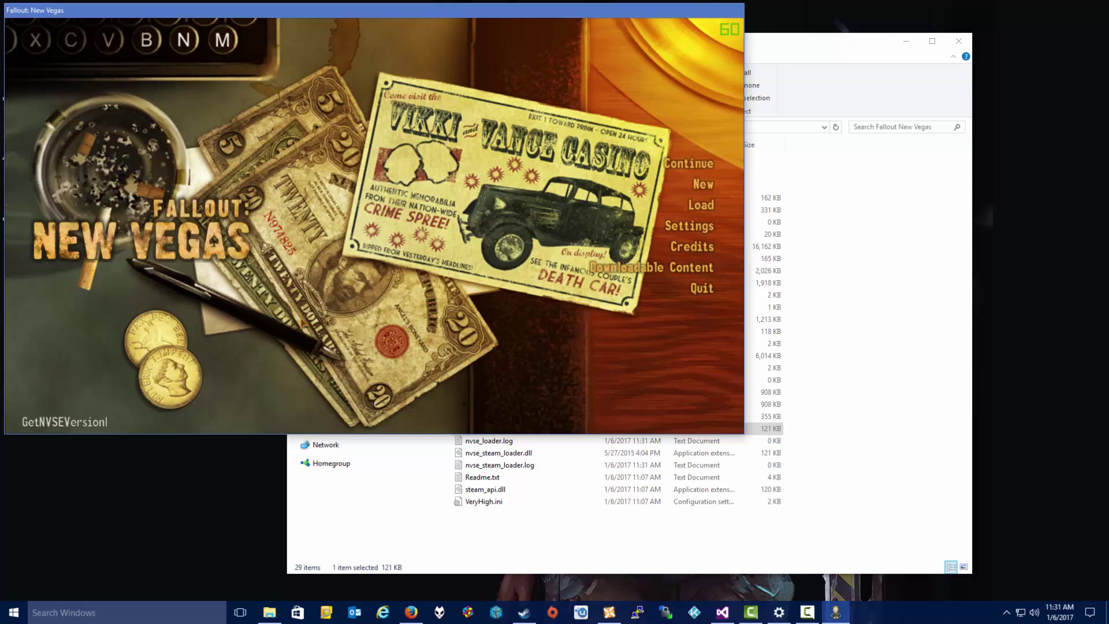
{"action": "key", "text": "Return"}
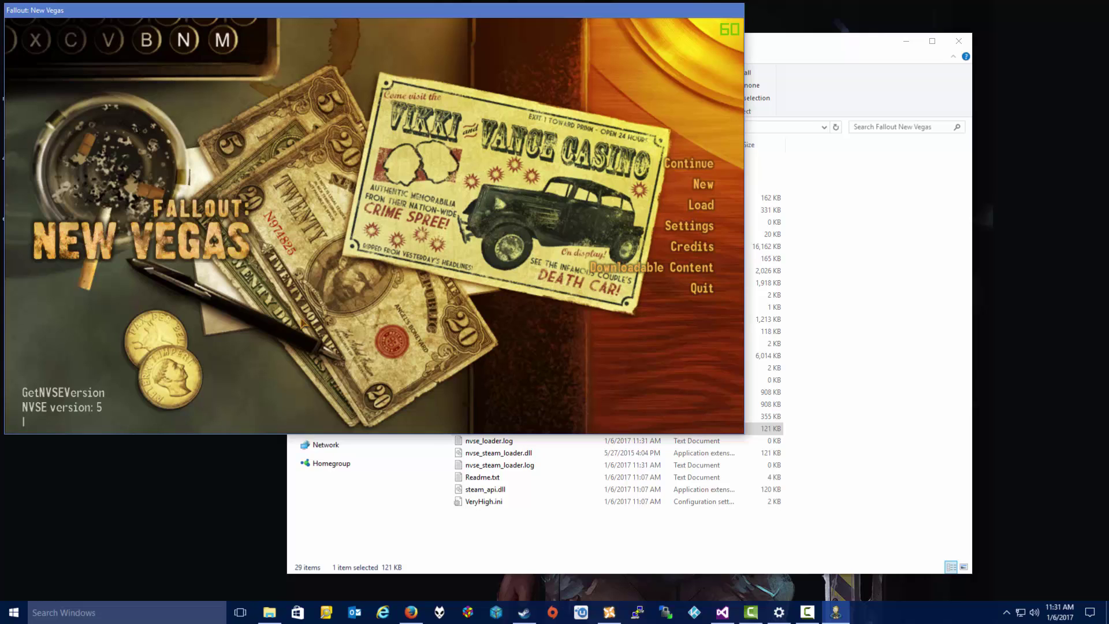
{"action": "key", "text": "grave"}
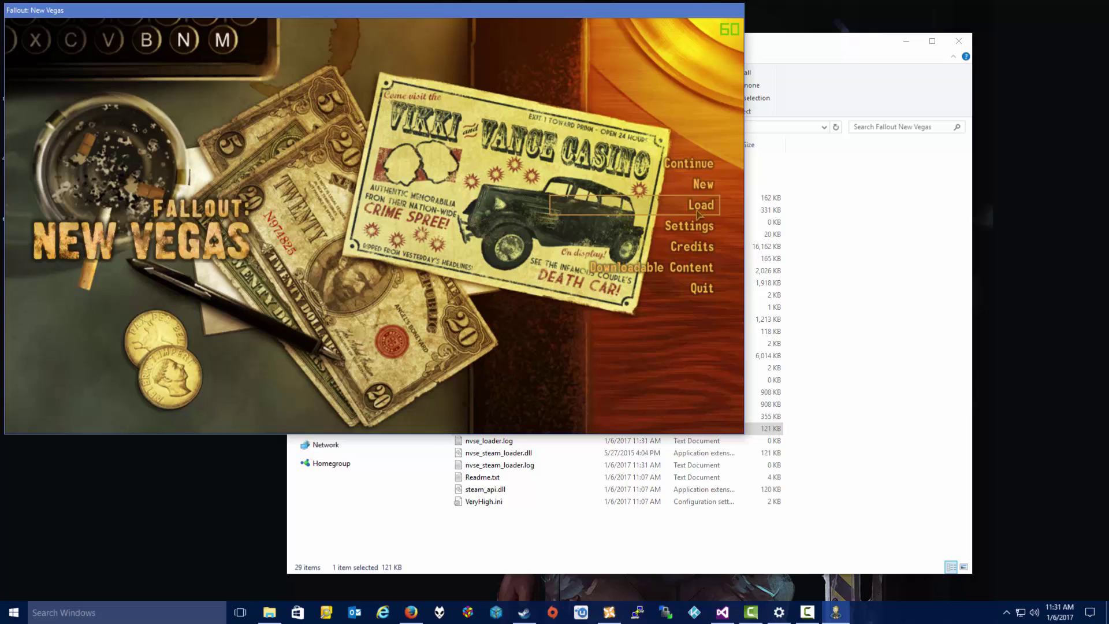
- Quit the game from its main menu and return to the Fallout New Vegas folder with nothing selected
{"action": "left_click", "coordinate": [705, 302]}
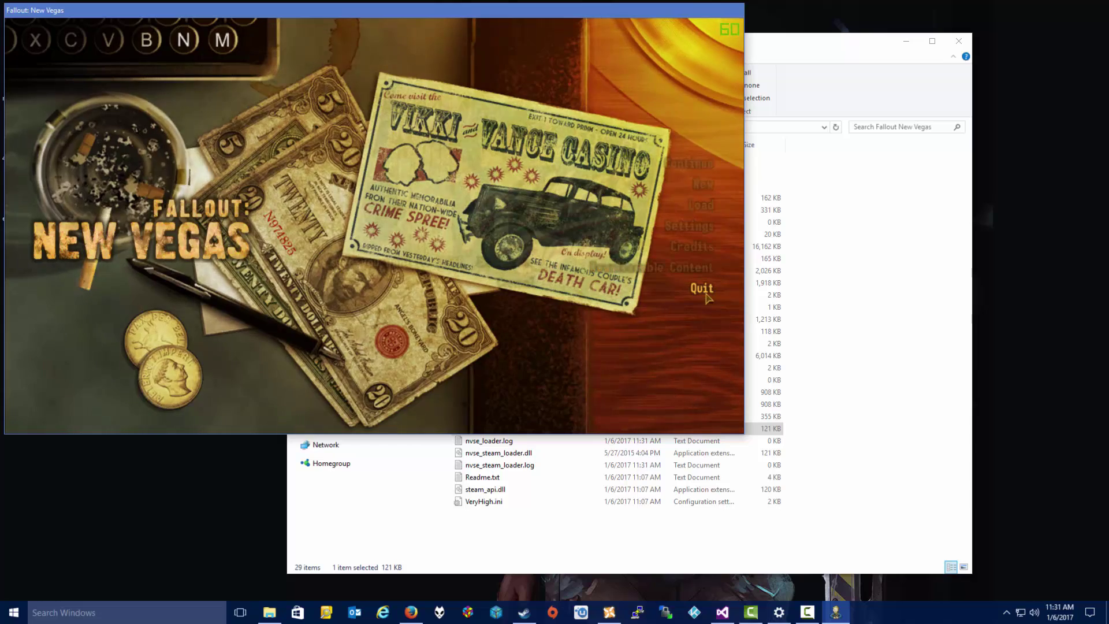
{"action": "left_click", "coordinate": [504, 262]}
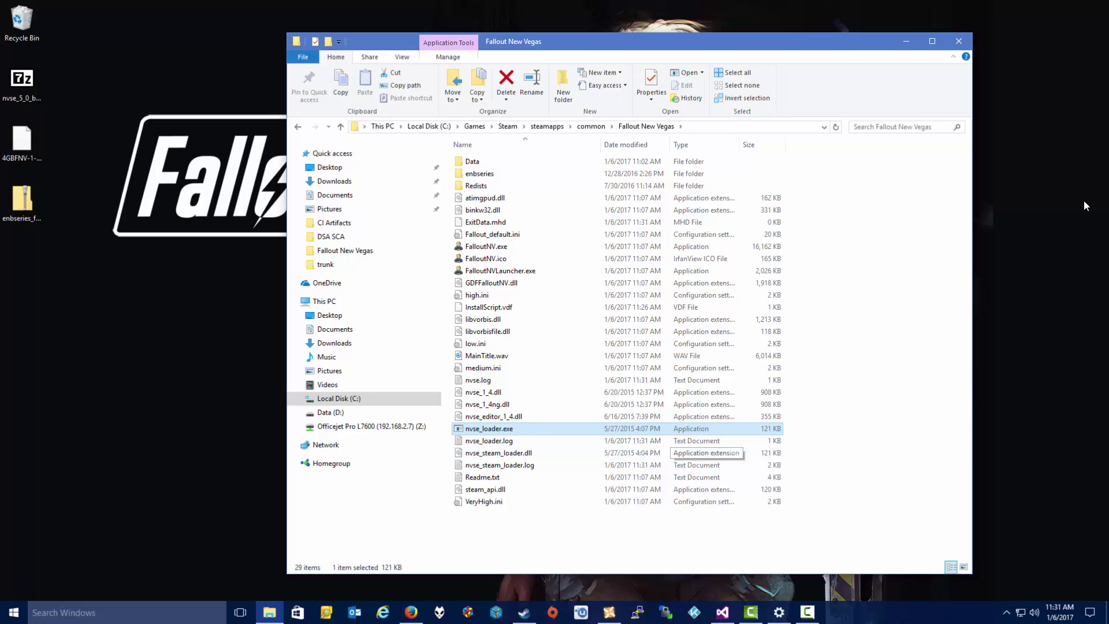
{"action": "left_click", "coordinate": [888, 312]}
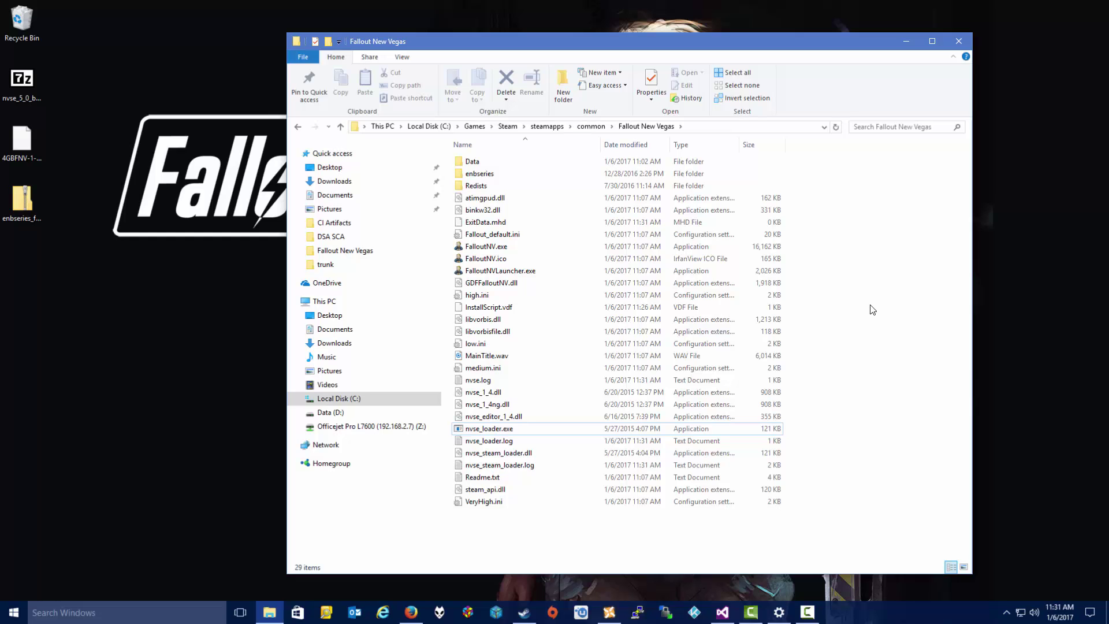
- Switch to Firefox, show the manual download files of the 4GB Fallout New Vegas Updated mod, and minimize the browser
{"action": "left_click", "coordinate": [24, 148]}
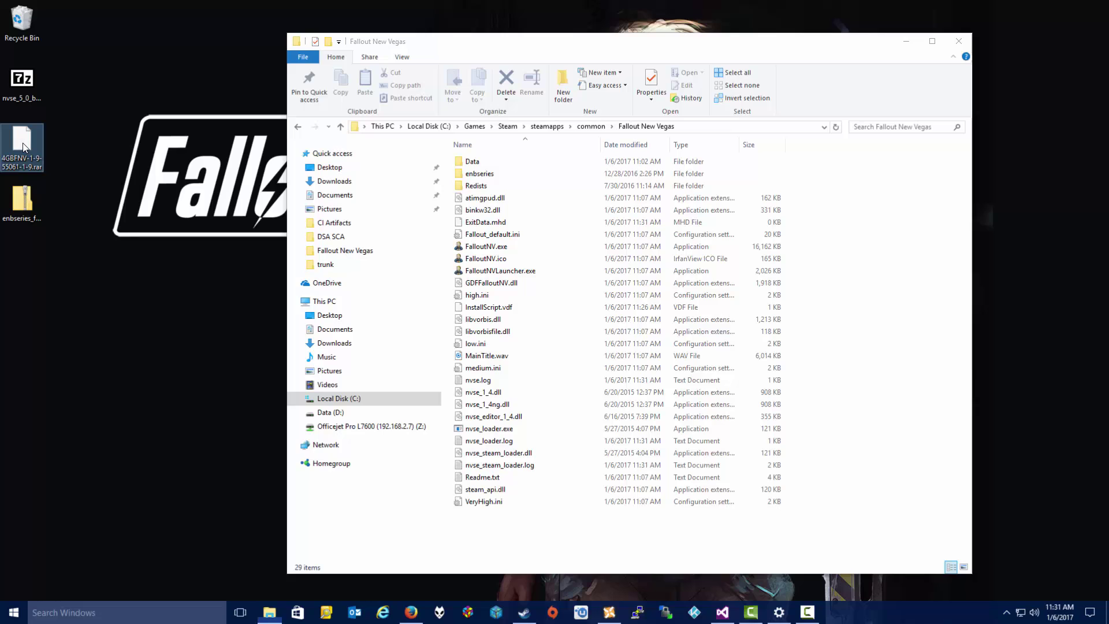
{"action": "left_click", "coordinate": [411, 612]}
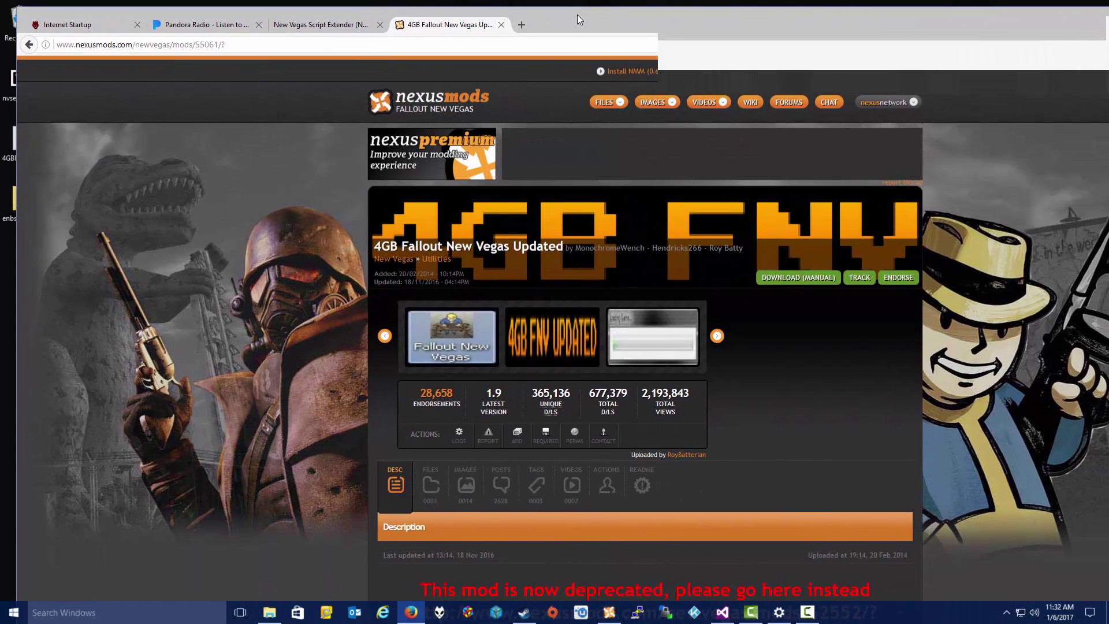
{"action": "double_click", "coordinate": [577, 15]}
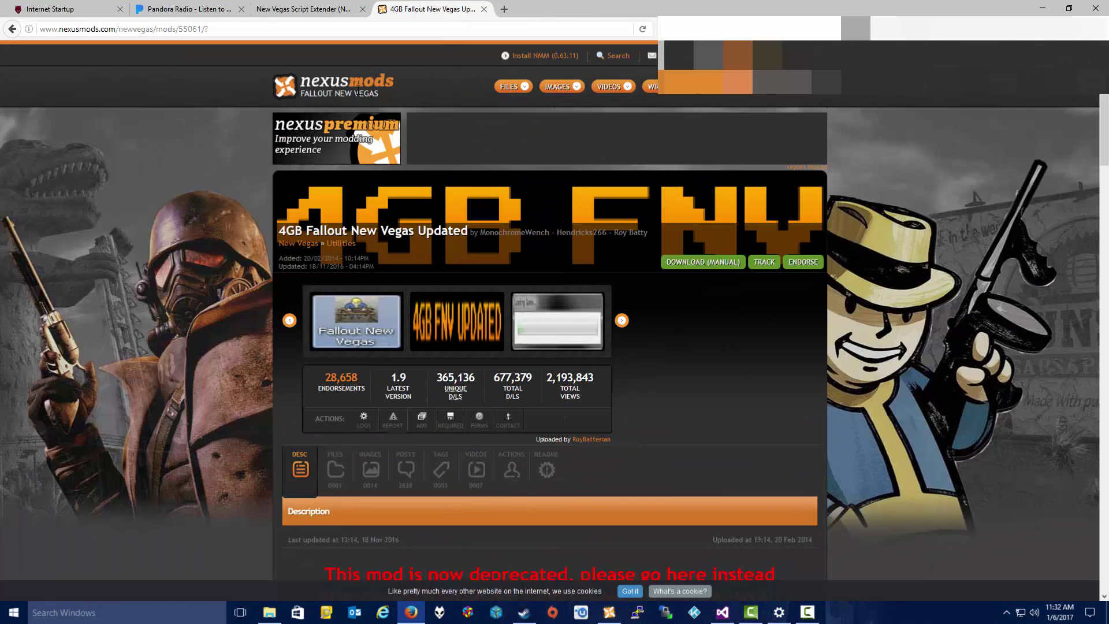
{"action": "mouse_move", "coordinate": [562, 87]}
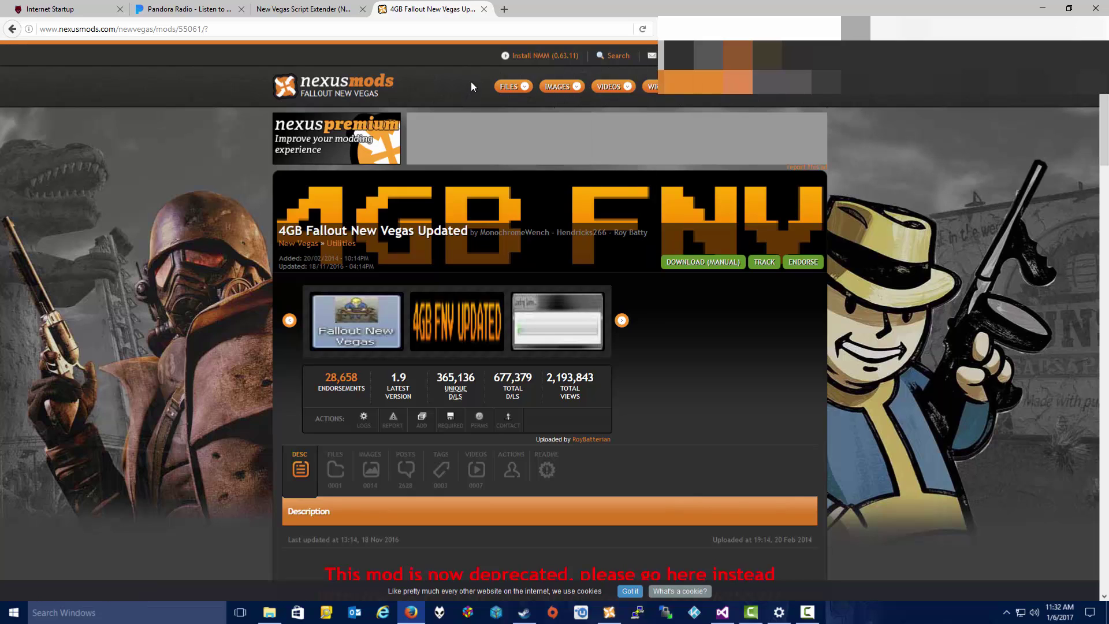
{"action": "scroll", "coordinate": [207, 280], "scroll_direction": "down", "scroll_amount": 2}
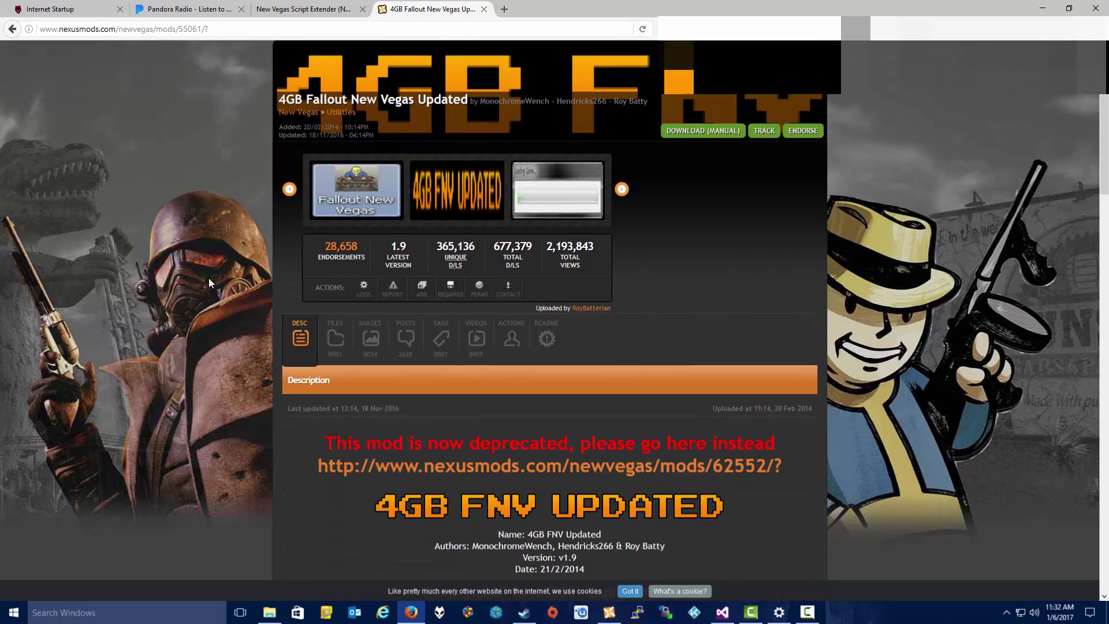
{"action": "left_click", "coordinate": [711, 132]}
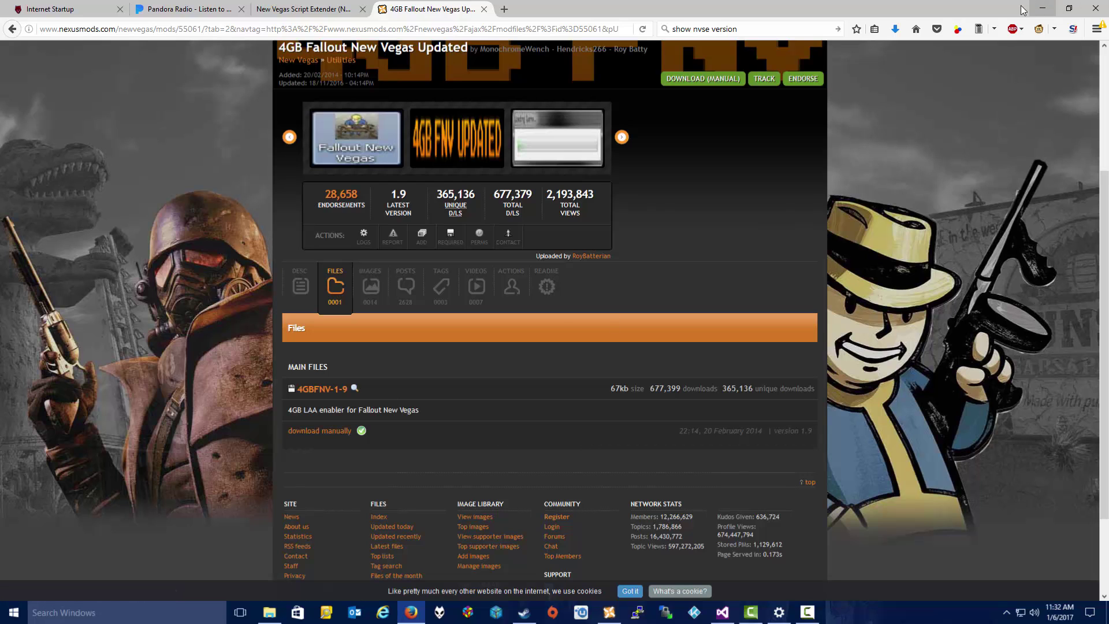
{"action": "left_click", "coordinate": [1042, 8]}
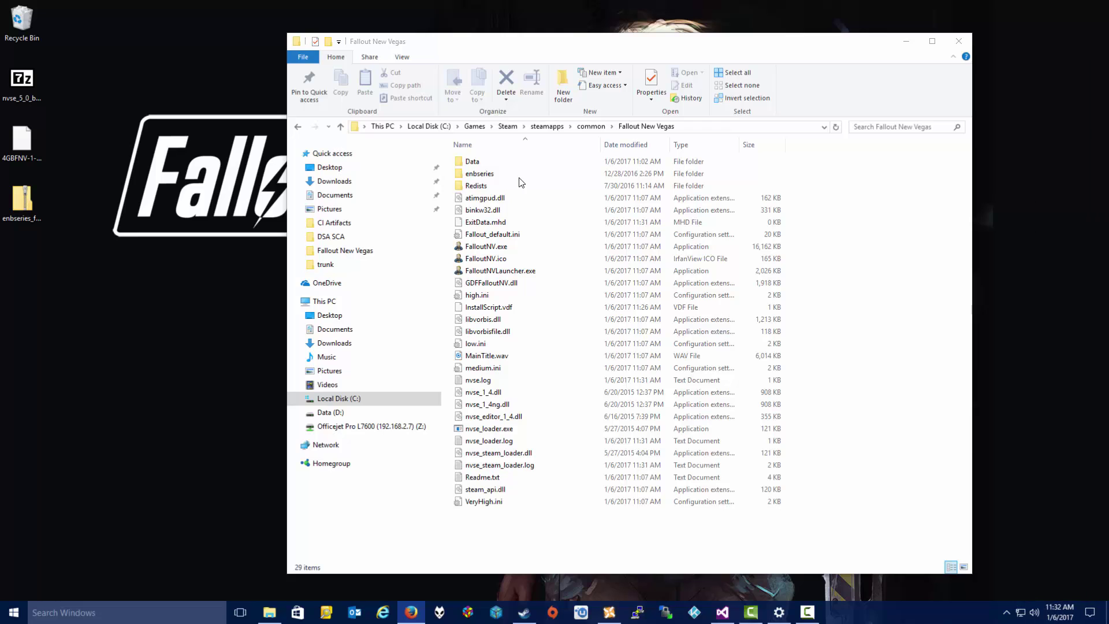
- Open the desktop archive 4GBFNV-1-9-55061-1-9.rar in 7-Zip and go into its FNV4GB-1-9 folder
{"action": "left_click", "coordinate": [19, 140]}
{"action": "right_click", "coordinate": [23, 140]}
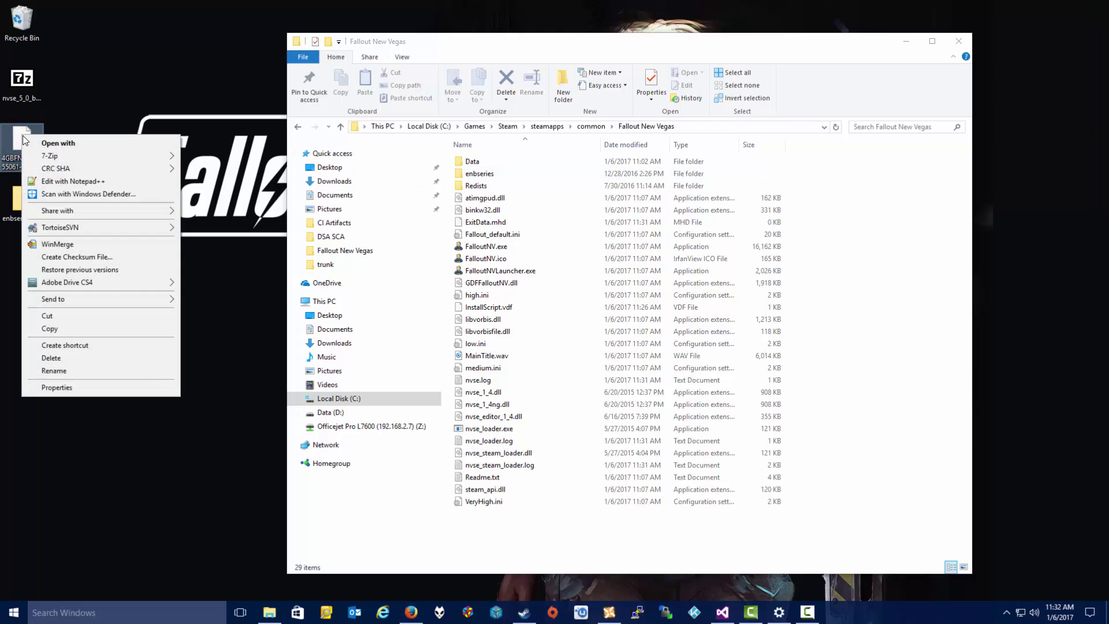
{"action": "mouse_move", "coordinate": [152, 153]}
{"action": "left_click", "coordinate": [195, 151]}
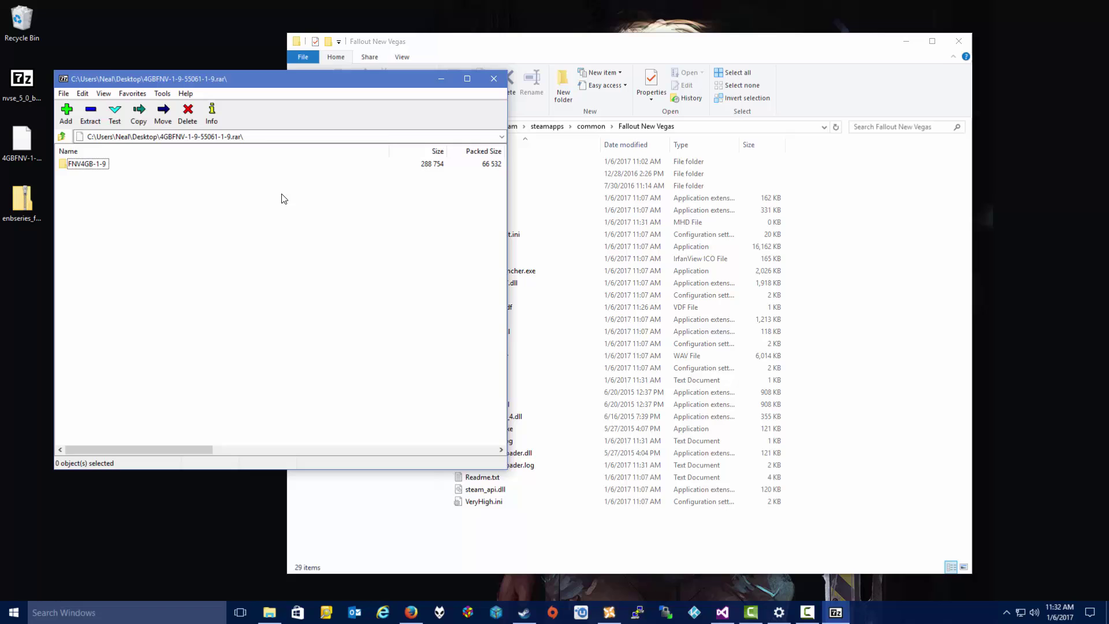
{"action": "double_click", "coordinate": [83, 165]}
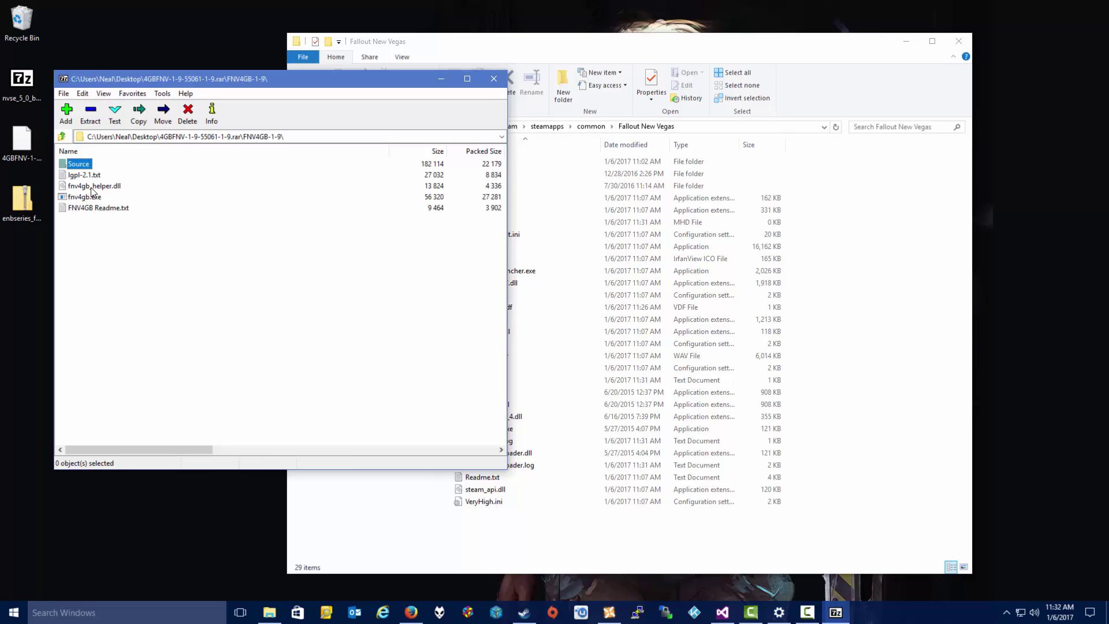
- Copy fnv4gb_helper.dll and fnv4gb.exe from the archive into the Fallout New Vegas folder, and minimize the archive window
{"action": "left_click", "coordinate": [91, 188]}
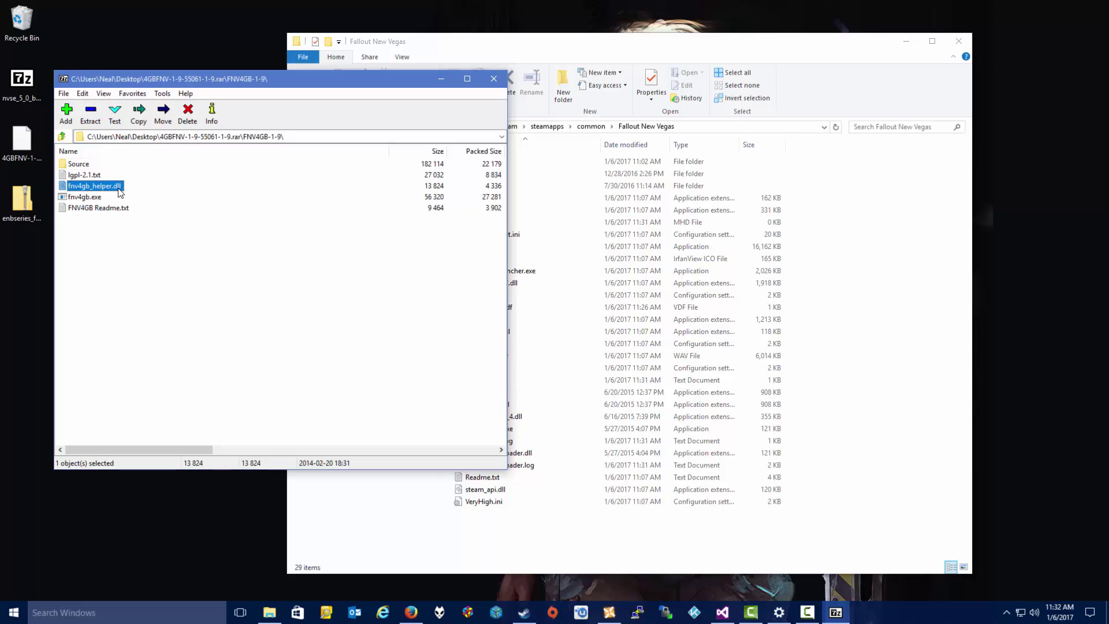
{"action": "left_click", "coordinate": [89, 198], "text": "ctrl"}
{"action": "left_click_drag", "start_coordinate": [89, 185], "coordinate": [553, 519]}
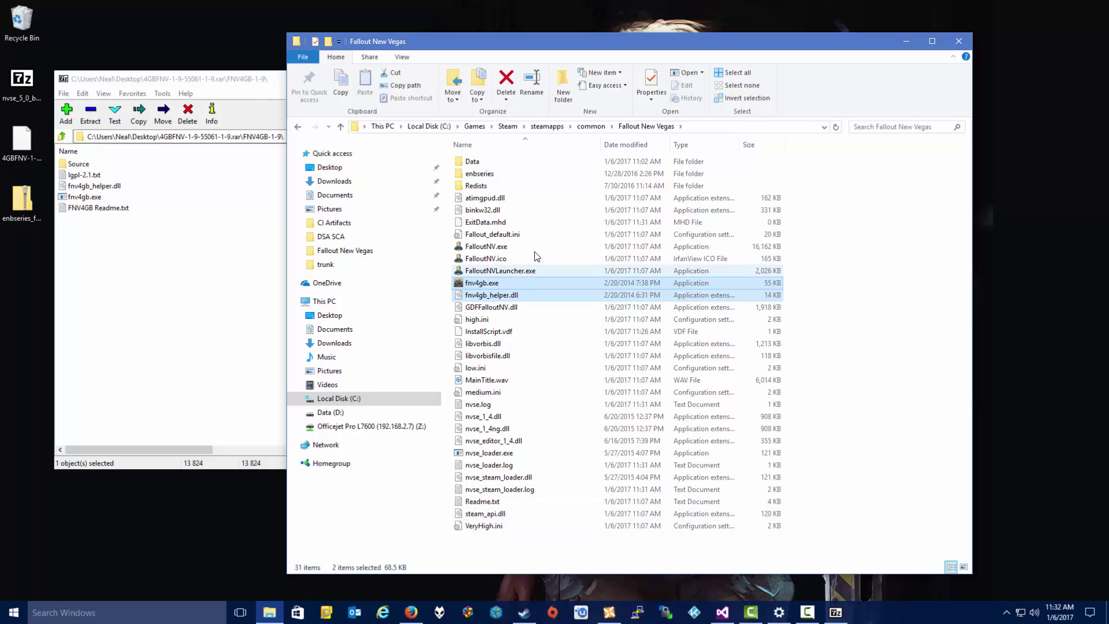
{"action": "left_click", "coordinate": [163, 255]}
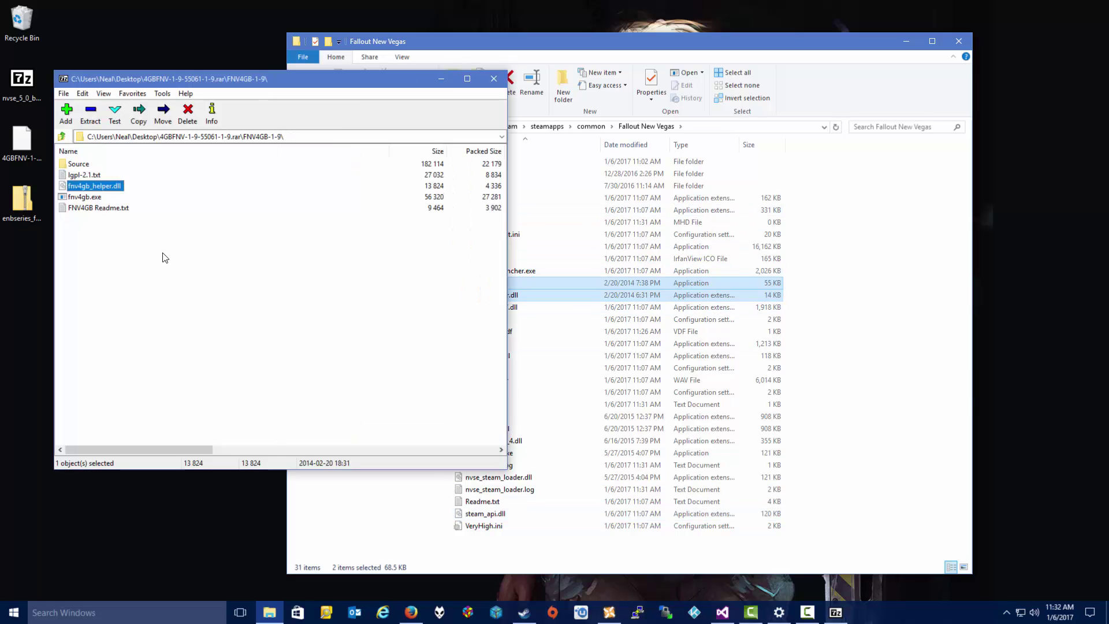
{"action": "left_click", "coordinate": [445, 82]}
{"action": "left_click", "coordinate": [897, 252]}
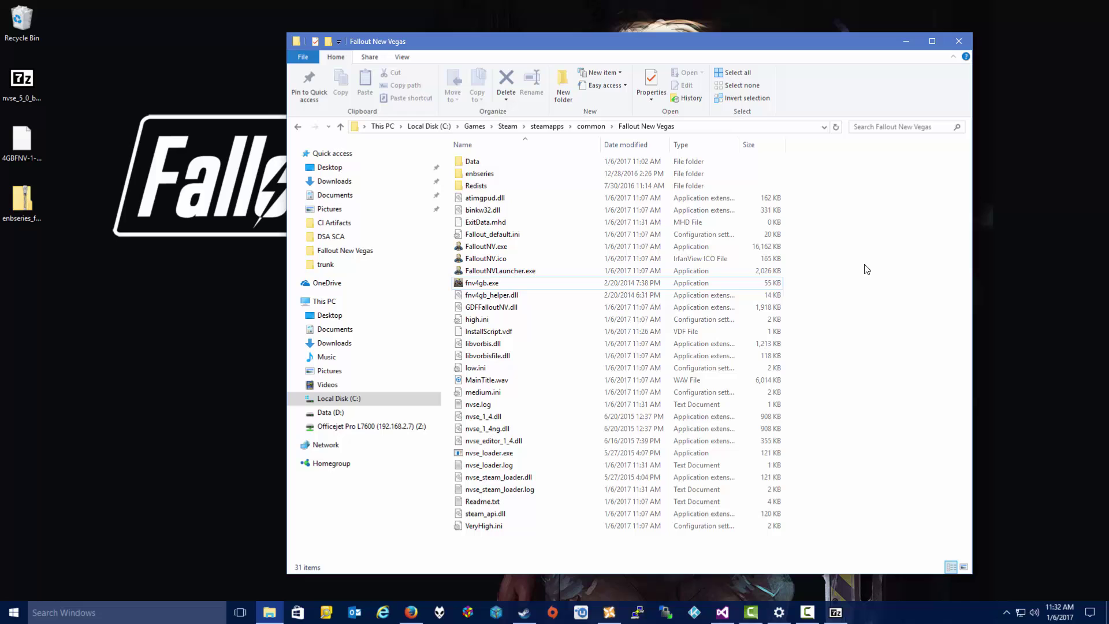
- Start Fallout: New Vegas by running fnv4gb.exe and test moving through the main menu entries
{"action": "double_click", "coordinate": [486, 284]}
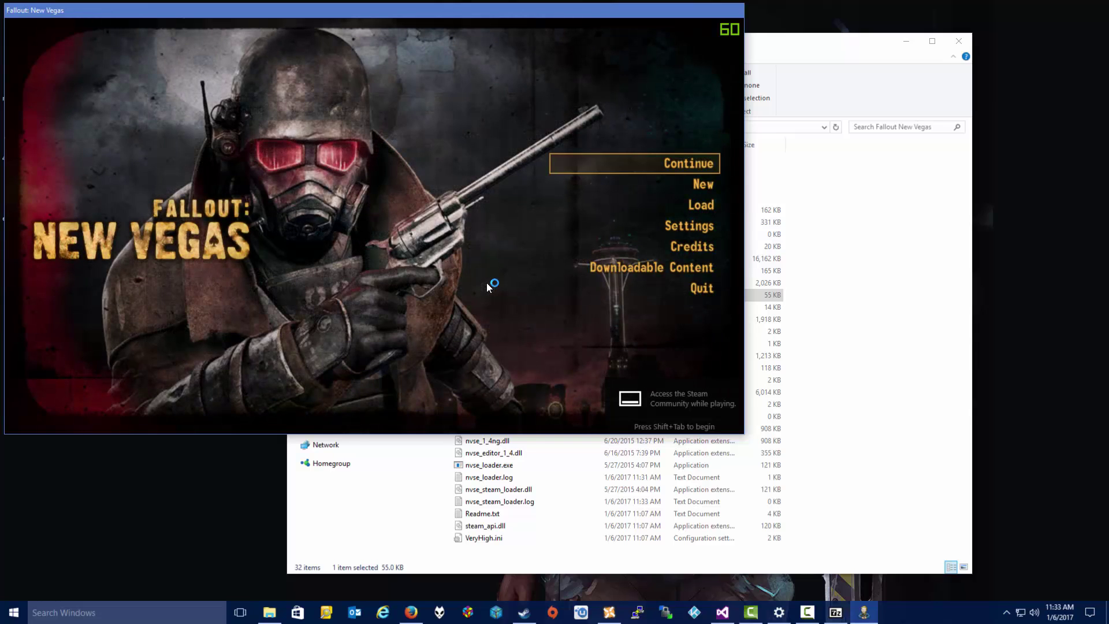
{"action": "key", "text": "Down"}
{"action": "key", "text": "Down"}
{"action": "key", "text": "Down"}
{"action": "key", "text": "Down"}
{"action": "key", "text": "Down"}
{"action": "key", "text": "Down"}
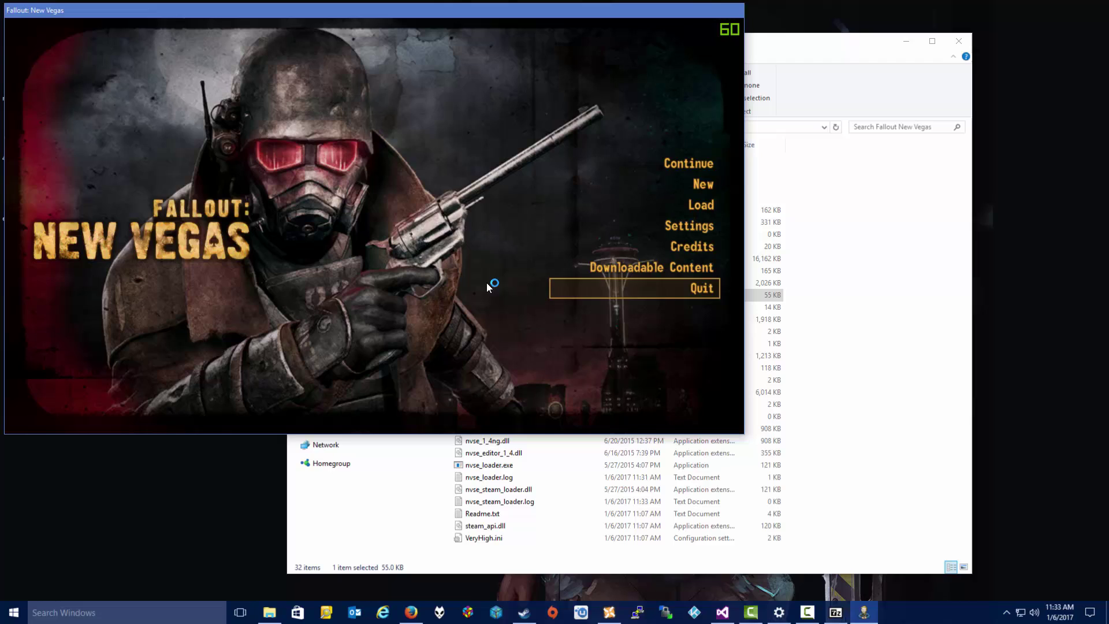
{"action": "key", "text": "Up"}
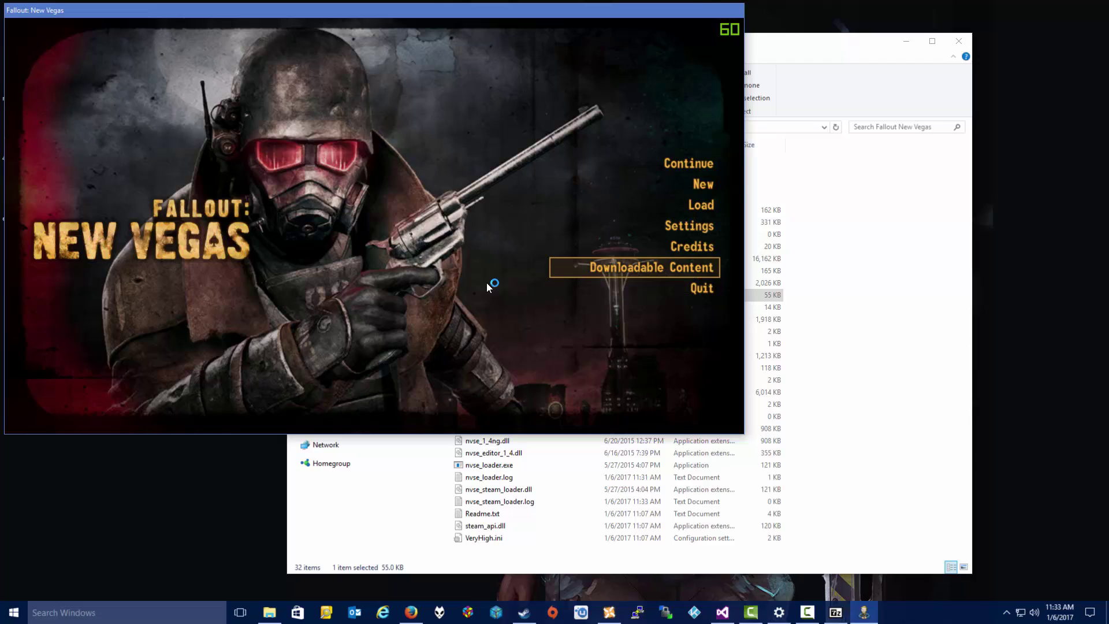
{"action": "key", "text": "Up"}
{"action": "key", "text": "Up"}
{"action": "key", "text": "Up"}
{"action": "key", "text": "Up"}
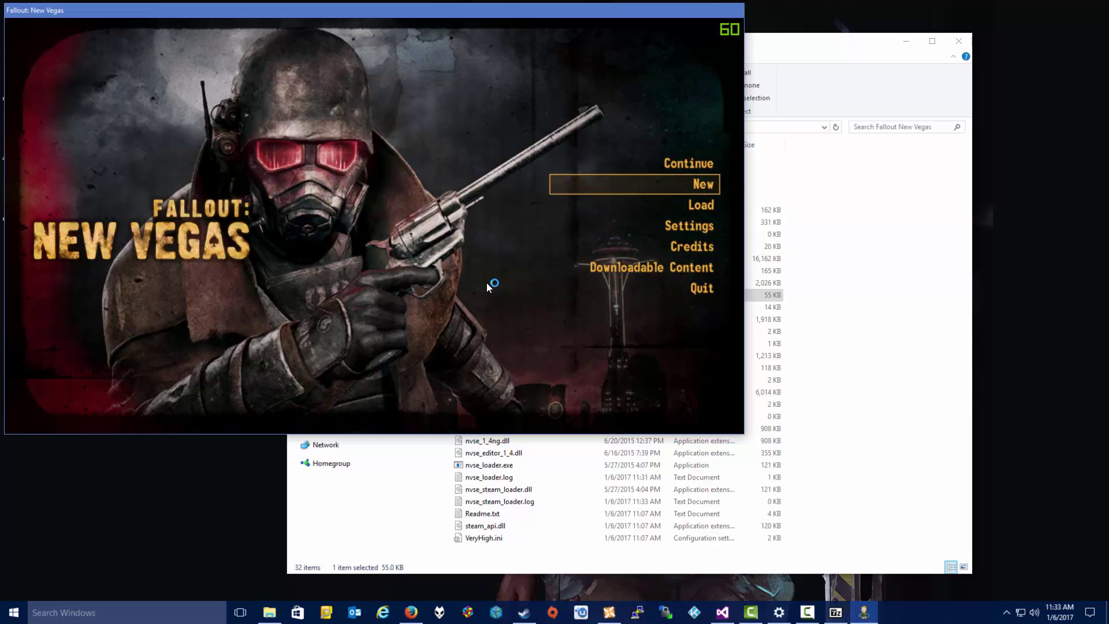
- Choose Quit in the game's main menu and confirm leaving the game
{"action": "key", "text": "Down"}
{"action": "key", "text": "Down"}
{"action": "key", "text": "Down"}
{"action": "key", "text": "Down"}
{"action": "key", "text": "Down"}
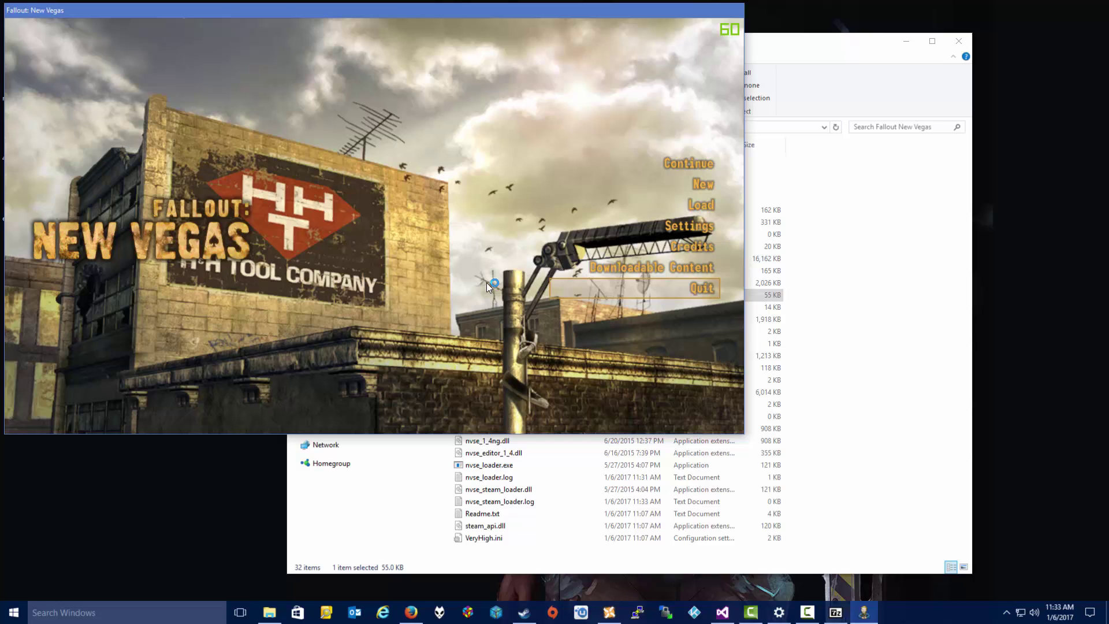
{"action": "key", "text": "Return"}
{"action": "key", "text": "Return"}
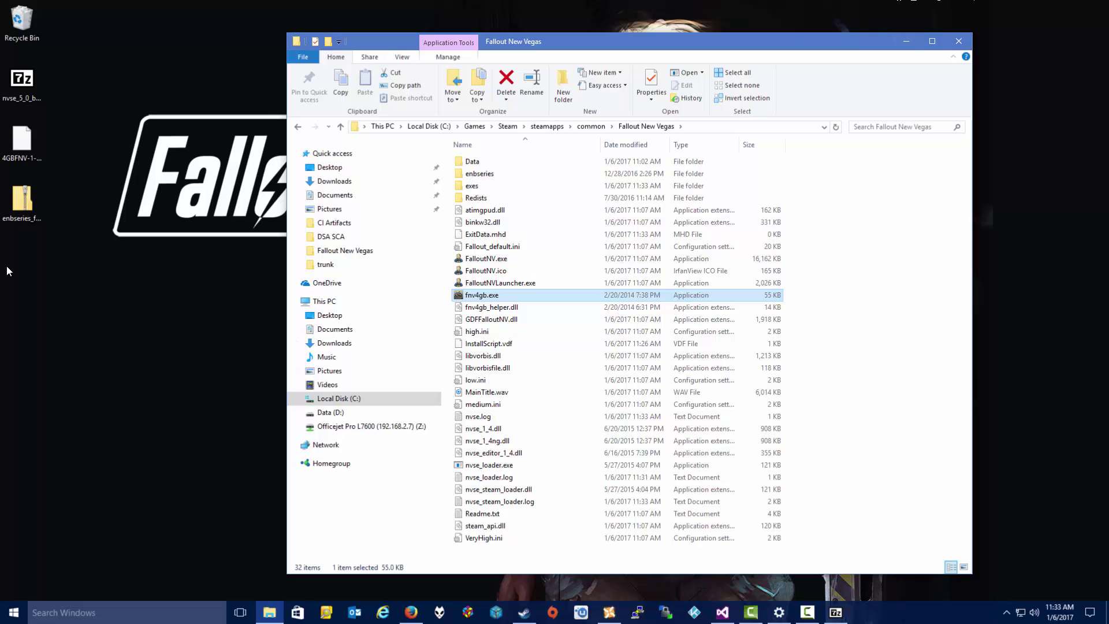
- Open the desktop archive enbseries_falloutnv_v0278.zip in 7-Zip to view its contents, and close it
{"action": "left_click", "coordinate": [24, 207]}
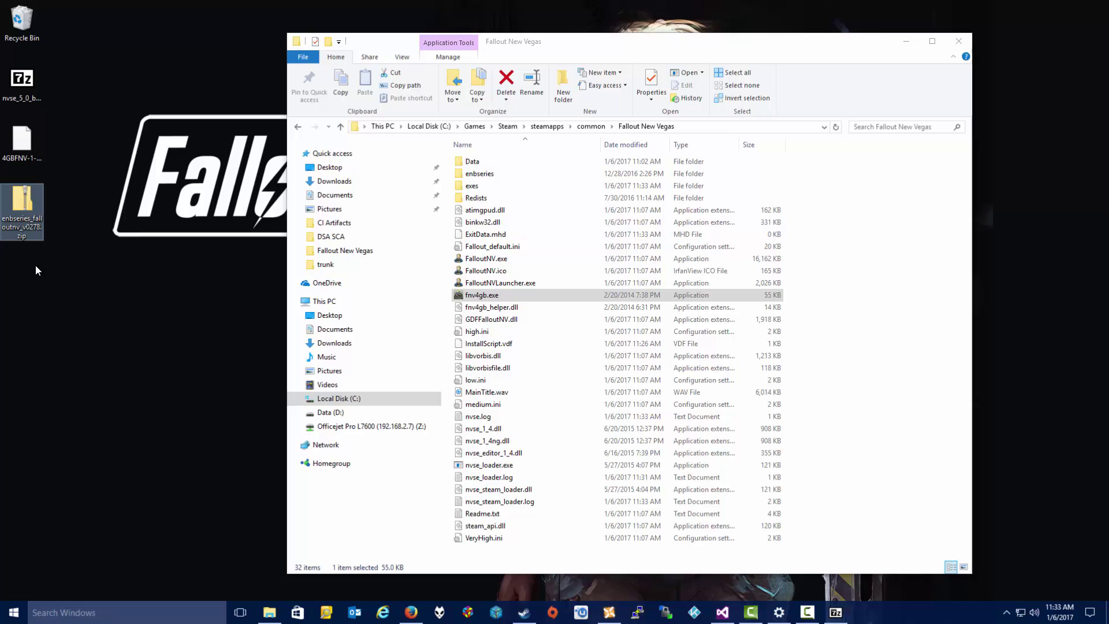
{"action": "right_click", "coordinate": [24, 227]}
{"action": "mouse_move", "coordinate": [56, 263]}
{"action": "left_click", "coordinate": [214, 264]}
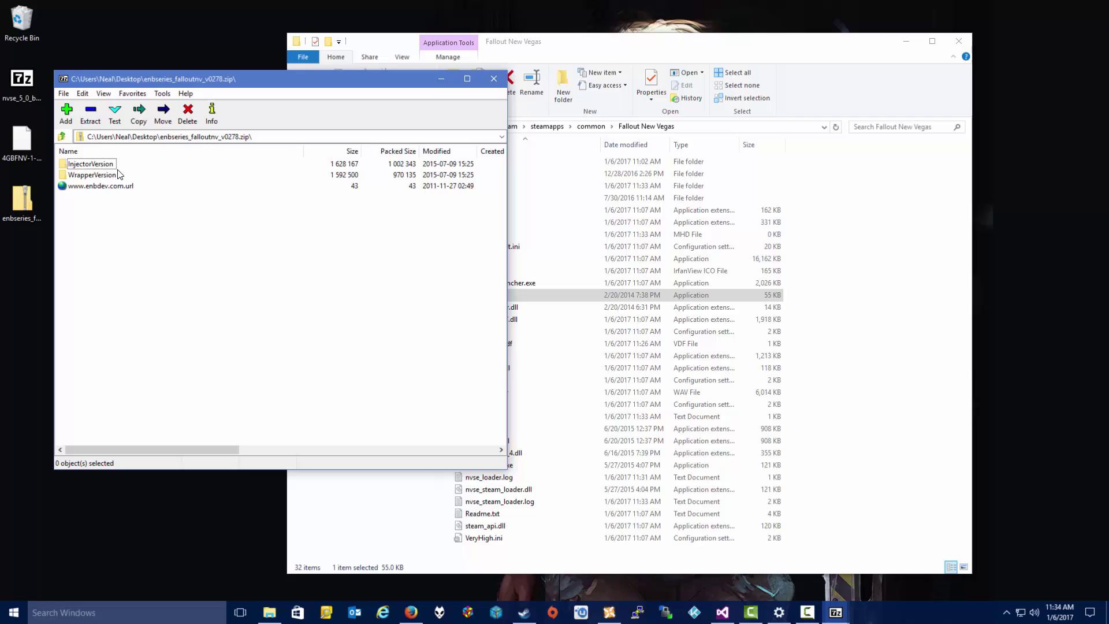
{"action": "left_click", "coordinate": [493, 79]}
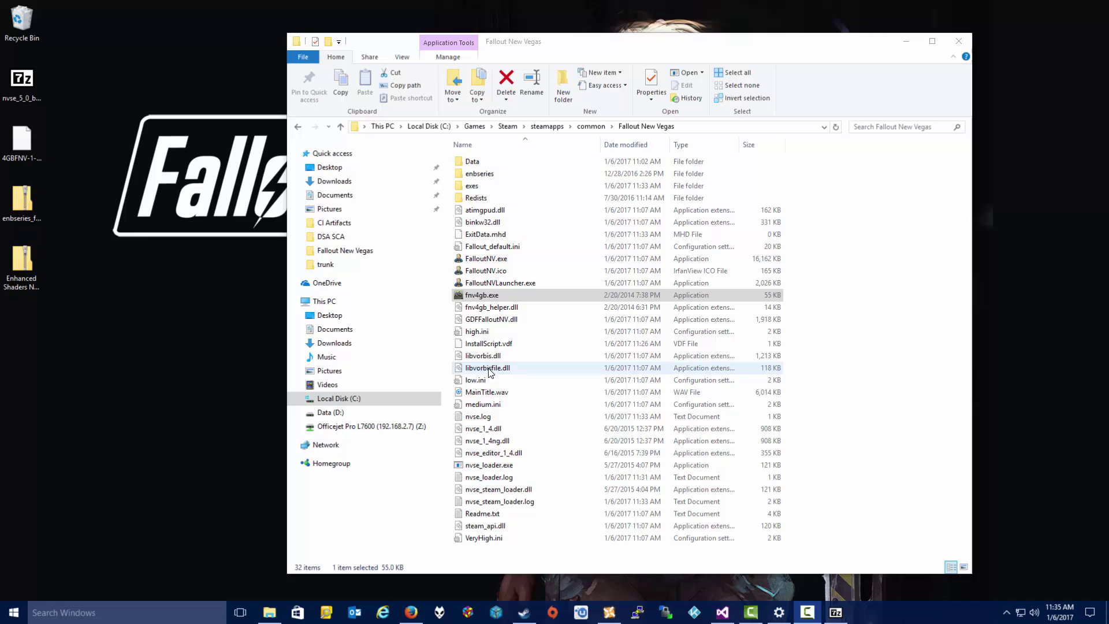
- Switch to Firefox, highlight the enbdev.com address of the ENBSeries v0.278 page, and go back to the Fallout 3 / New Vegas version list
{"action": "left_click", "coordinate": [411, 612]}
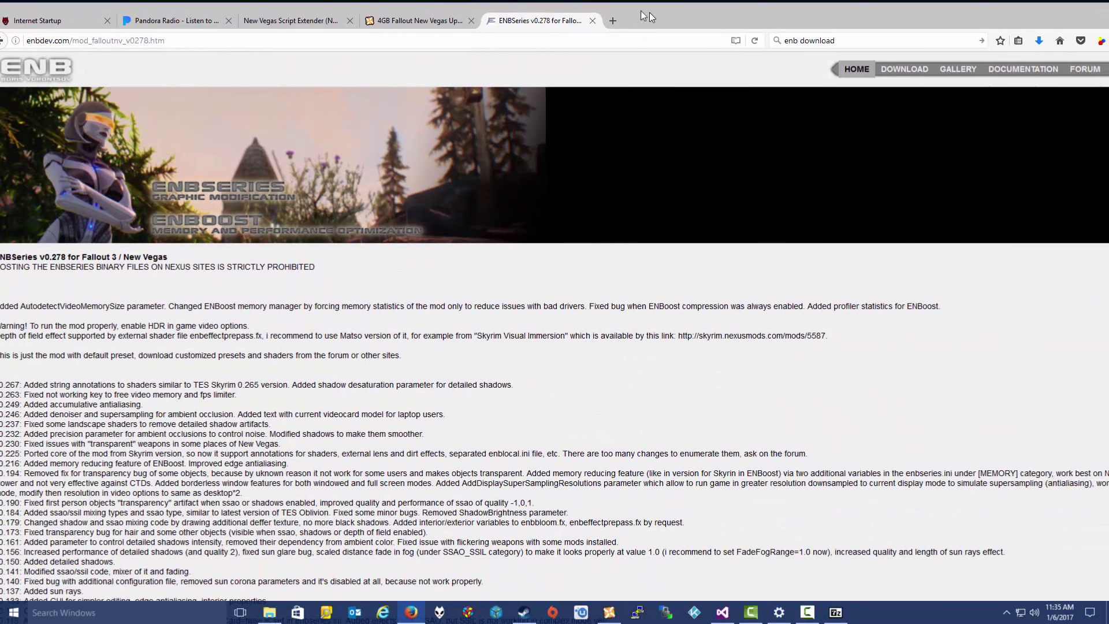
{"action": "double_click", "coordinate": [657, 12]}
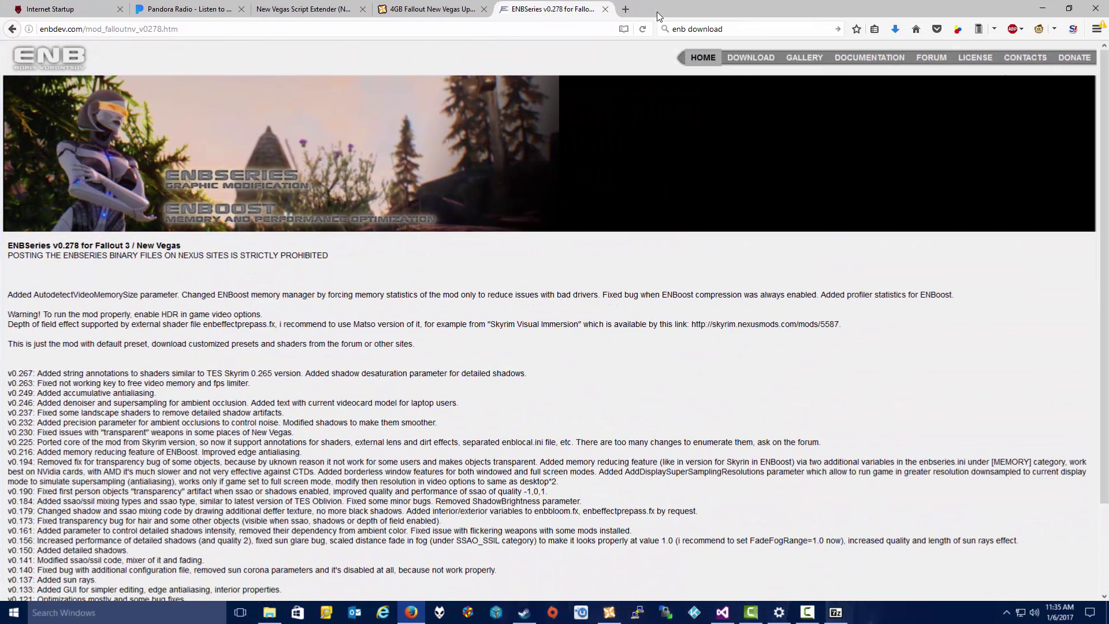
{"action": "double_click", "coordinate": [61, 29]}
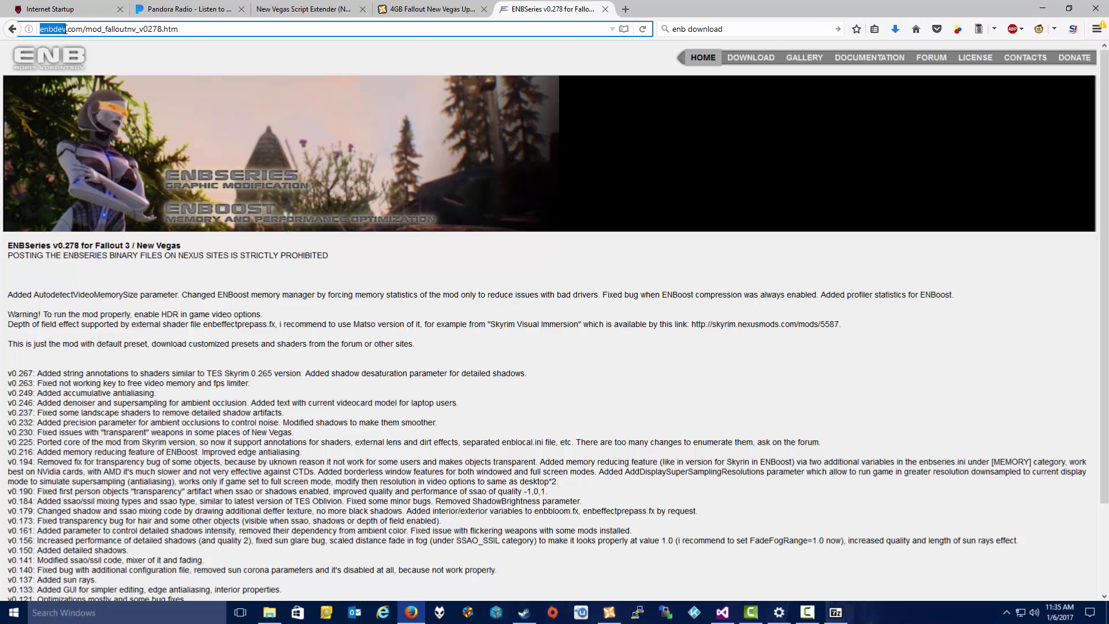
{"action": "left_click", "coordinate": [82, 29]}
{"action": "left_click_drag", "start_coordinate": [82, 29], "coordinate": [40, 28]}
{"action": "left_click", "coordinate": [12, 29]}
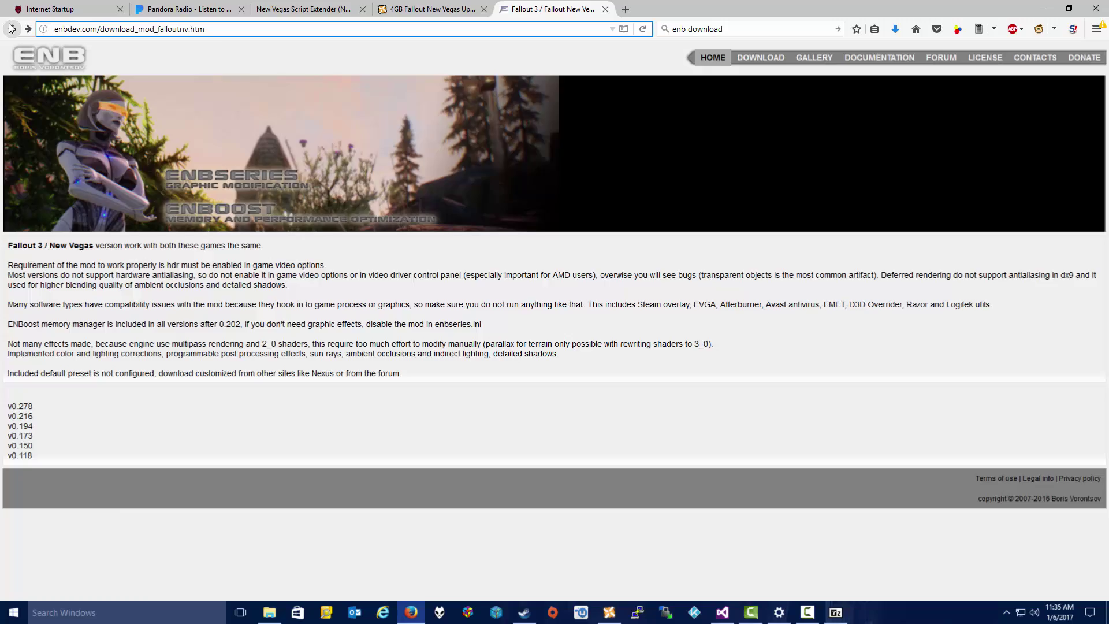
- Return to the ENB download page and open the v0.278 page from the Fallout 3 / New Vegas graphic modification
{"action": "left_click", "coordinate": [13, 28]}
{"action": "scroll", "coordinate": [148, 210], "scroll_direction": "up", "scroll_amount": 8}
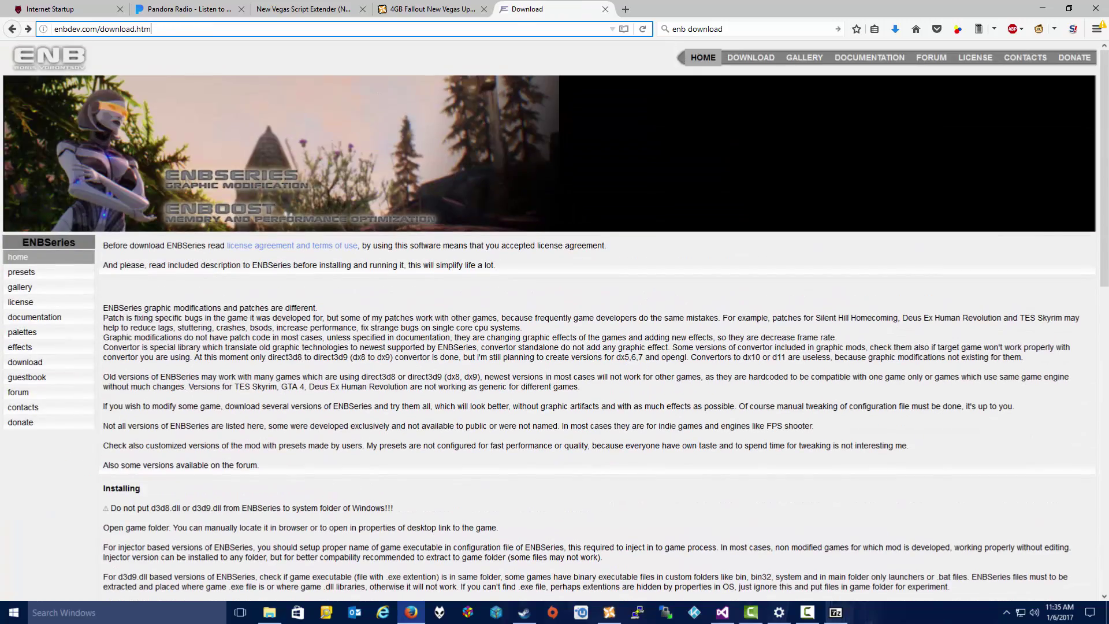
{"action": "scroll", "coordinate": [185, 433], "scroll_direction": "down", "scroll_amount": 15}
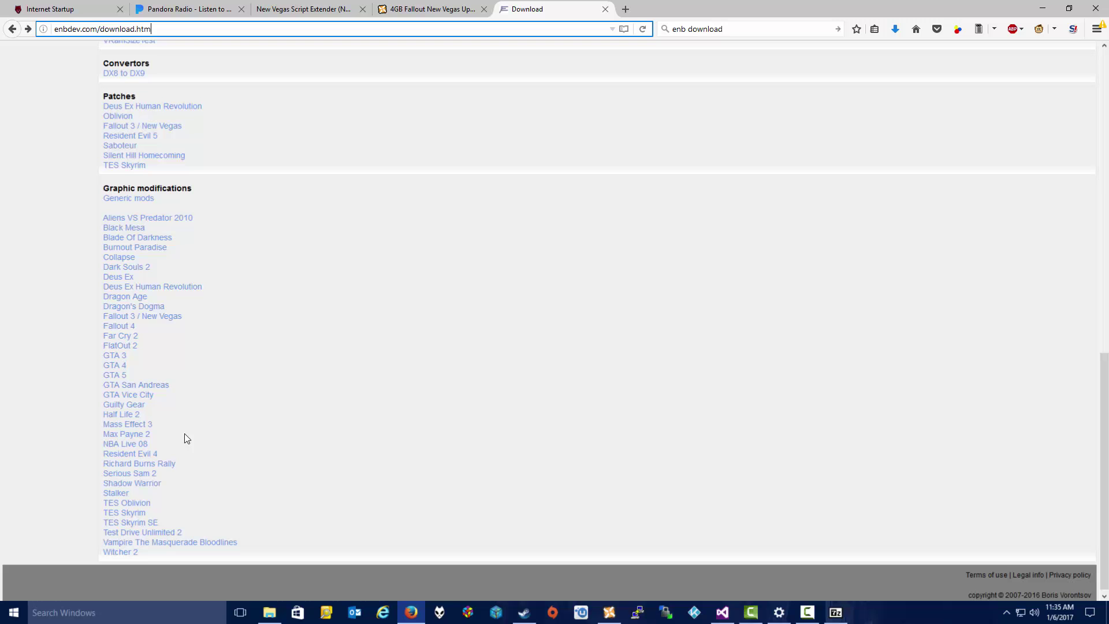
{"action": "left_click", "coordinate": [152, 316]}
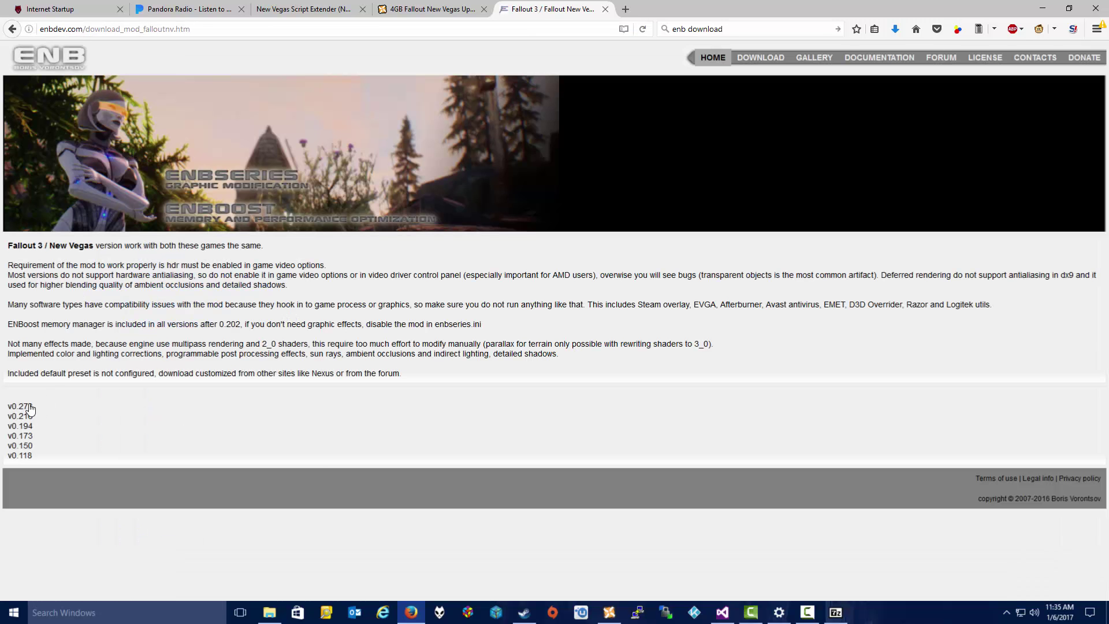
{"action": "left_click", "coordinate": [29, 407]}
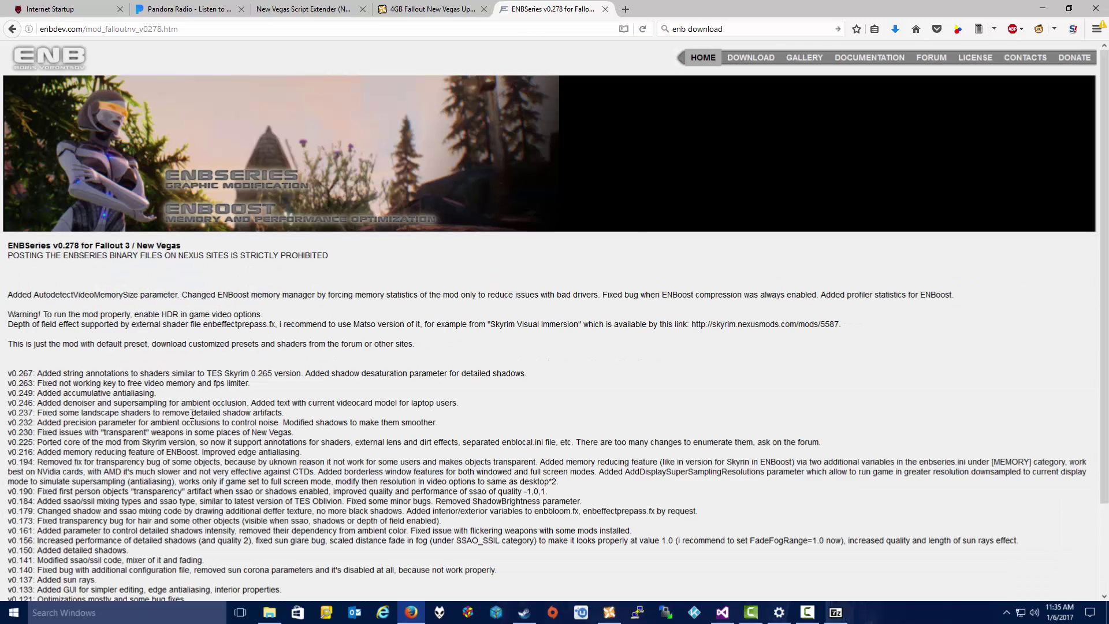
- Bring up the download prompt for enbseries_falloutnv_v0278.zip, cancel it, and minimize the browser
{"action": "scroll", "coordinate": [196, 407], "scroll_direction": "down", "scroll_amount": 3}
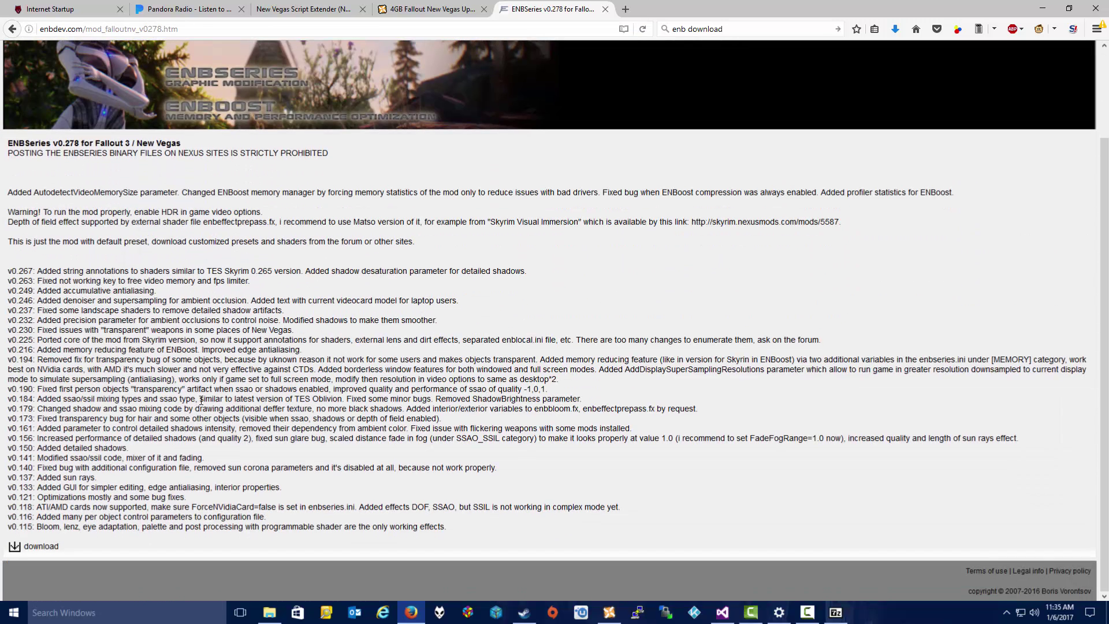
{"action": "left_click", "coordinate": [14, 549]}
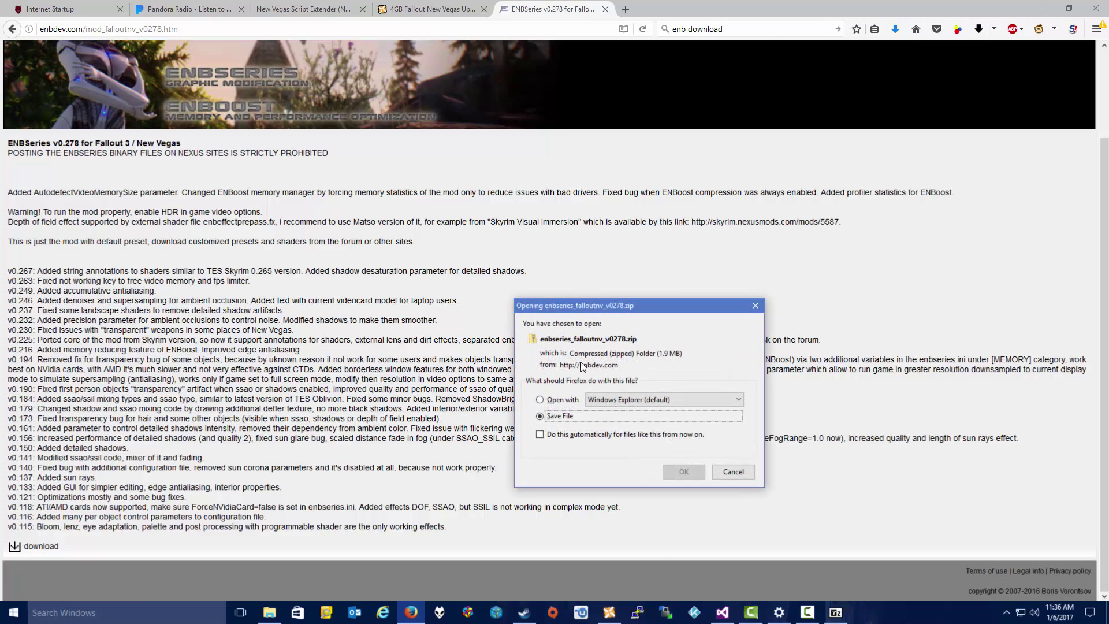
{"action": "left_click", "coordinate": [733, 472]}
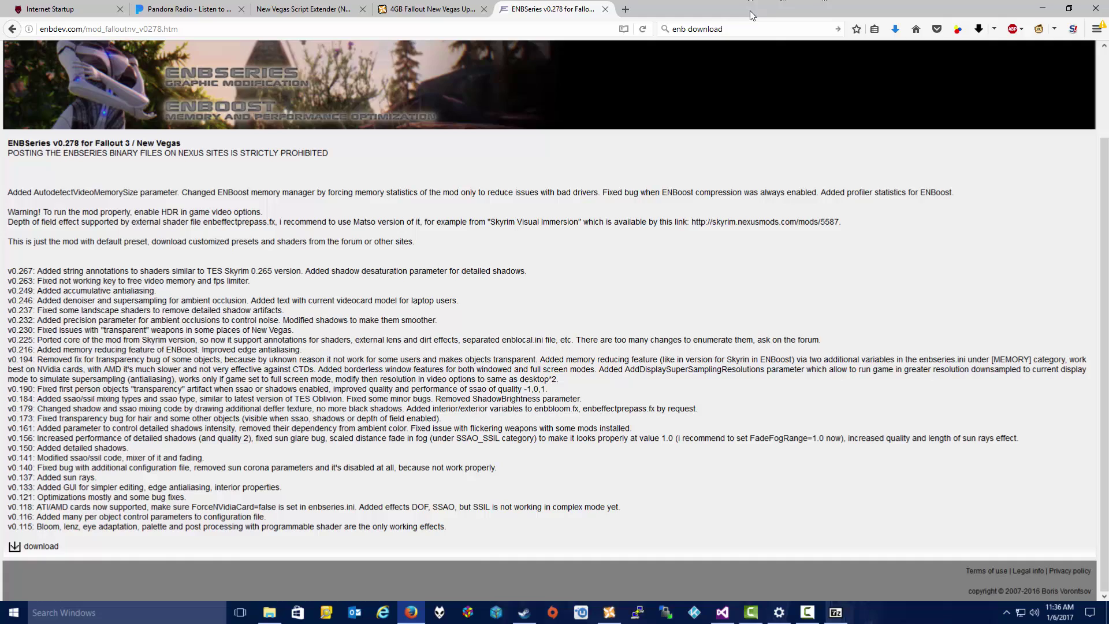
{"action": "left_click", "coordinate": [1042, 8]}
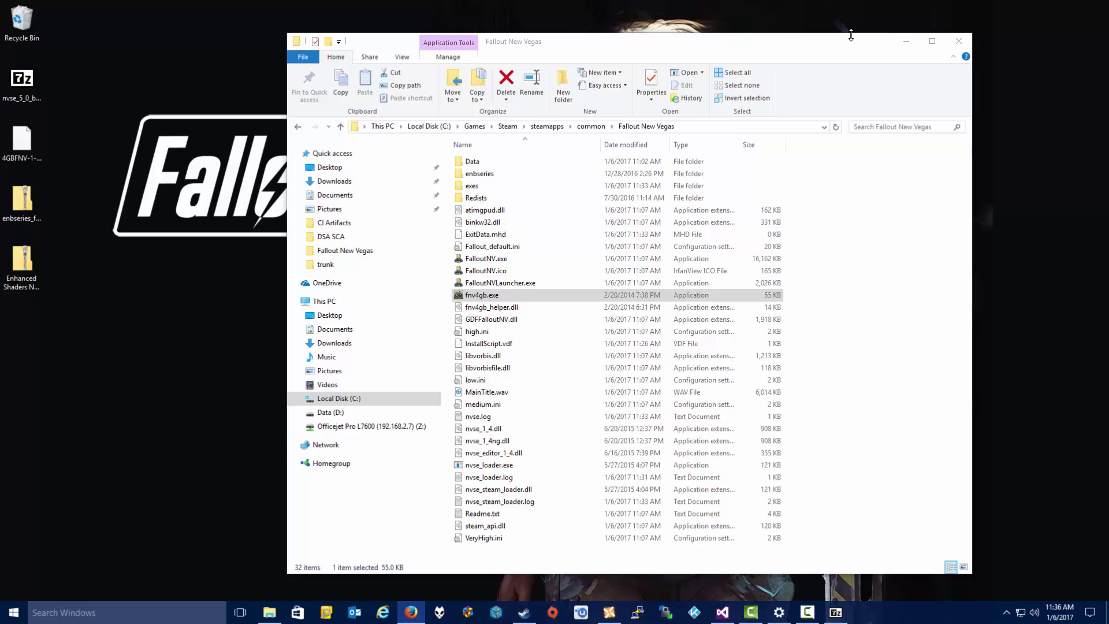
- Open the desktop archive enbseries_falloutnv_v0278.zip in 7-Zip and enter its WrapperVersion folder
{"action": "left_click", "coordinate": [765, 42]}
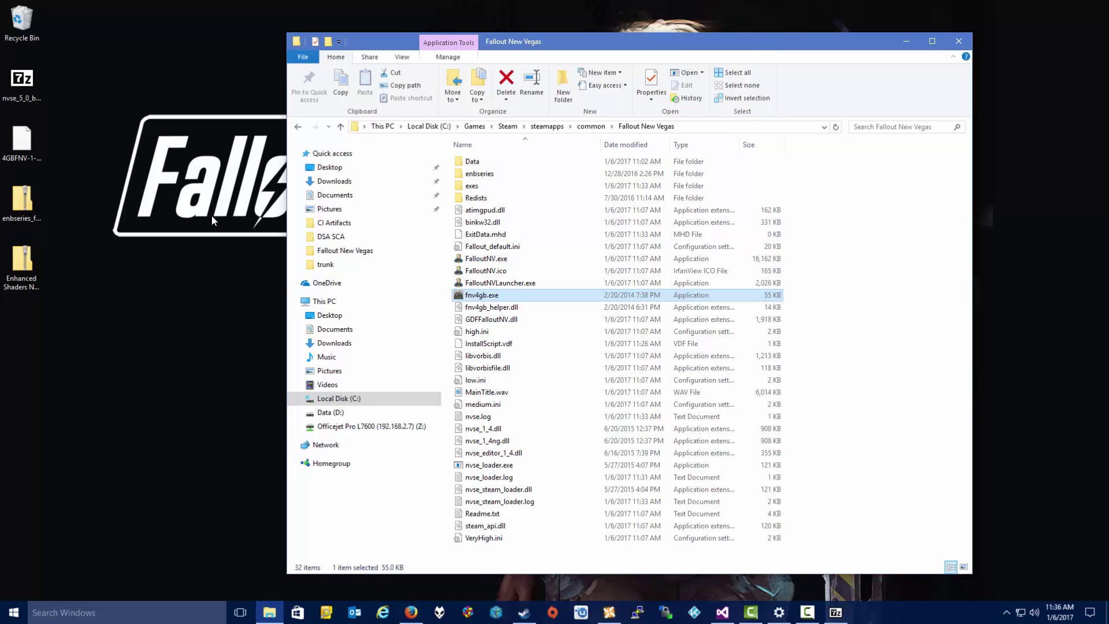
{"action": "left_click", "coordinate": [23, 196]}
{"action": "right_click", "coordinate": [24, 196]}
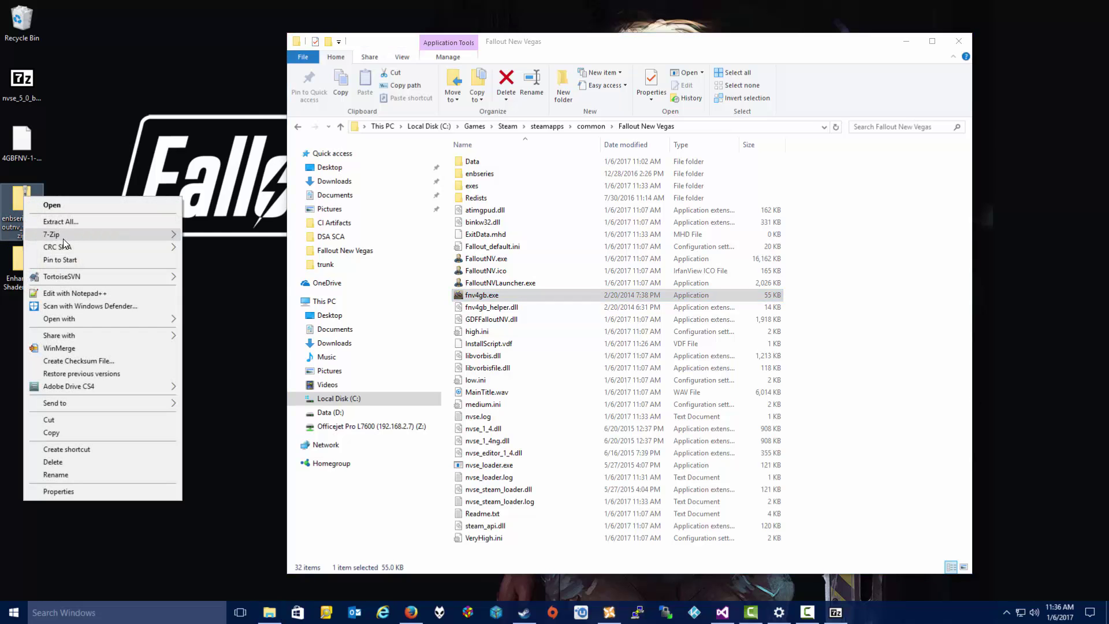
{"action": "mouse_move", "coordinate": [63, 234]}
{"action": "mouse_move", "coordinate": [218, 247]}
{"action": "left_click", "coordinate": [249, 236]}
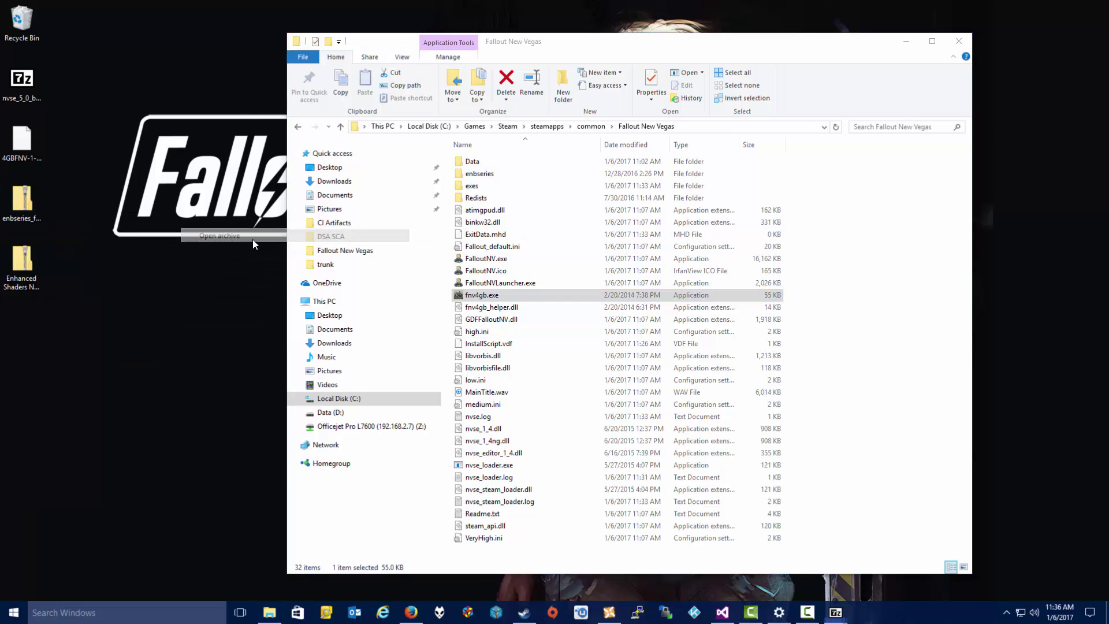
{"action": "double_click", "coordinate": [92, 174]}
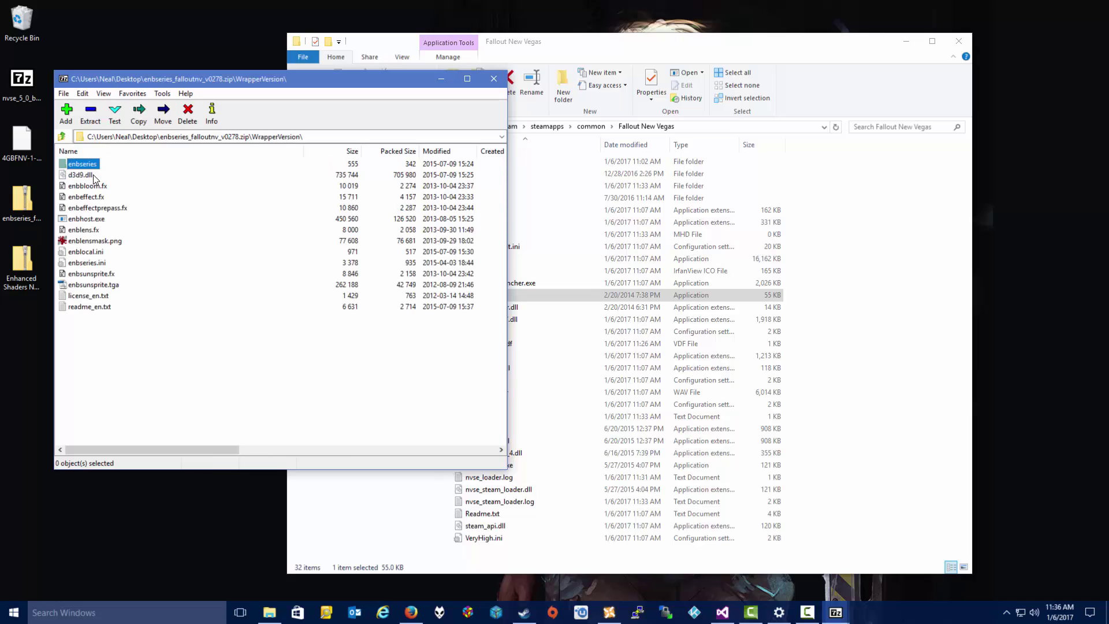
{"action": "double_click", "coordinate": [312, 139]}
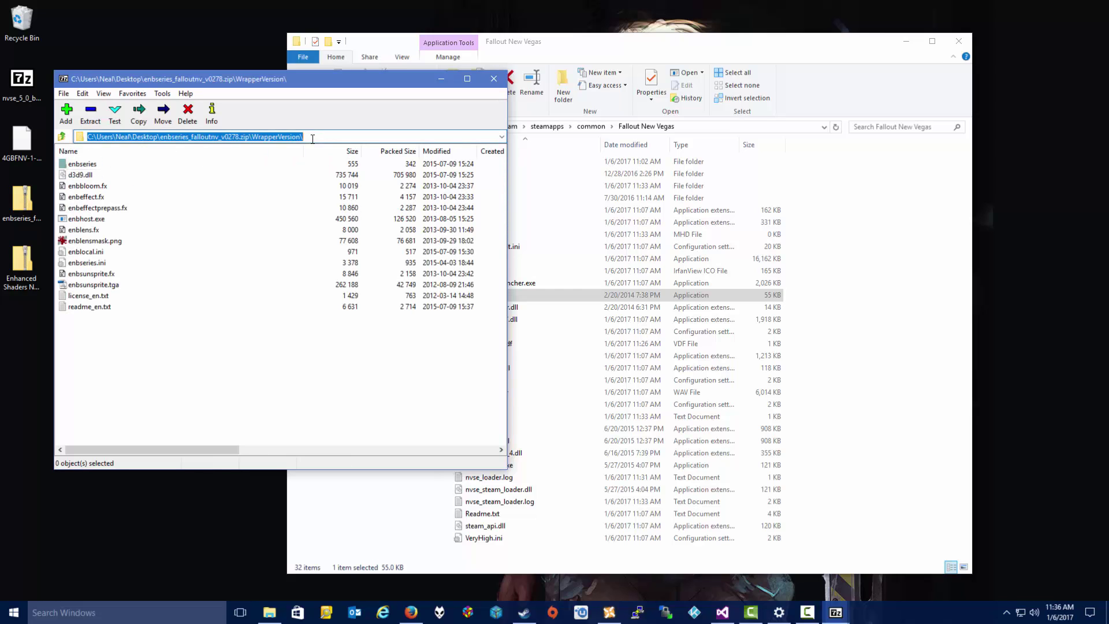
{"action": "left_click", "coordinate": [311, 135]}
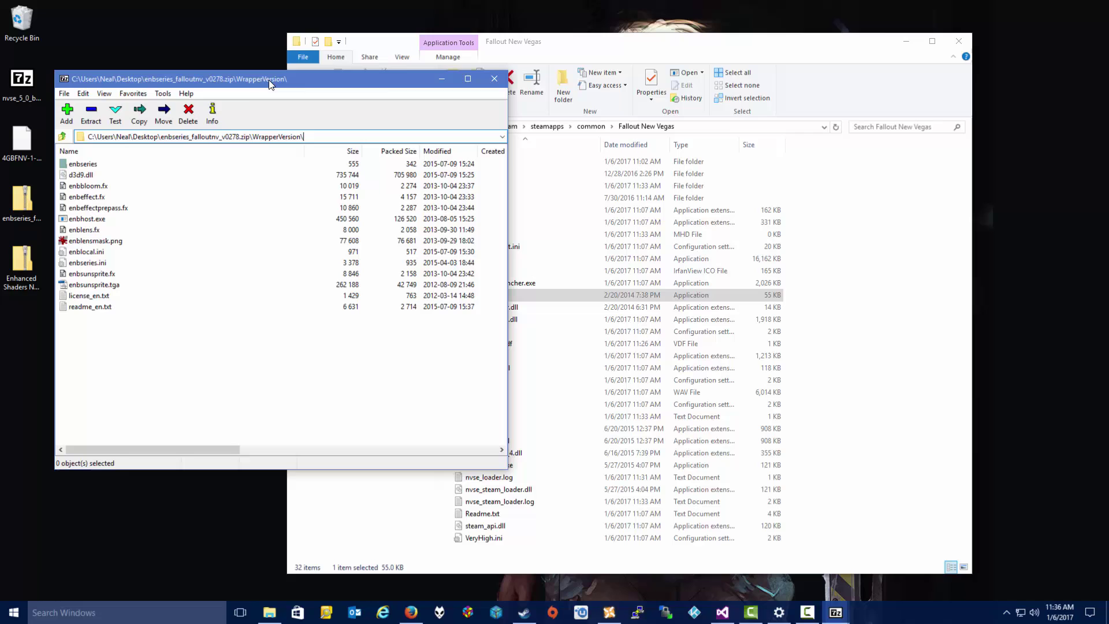
- Copy everything in the archive's WrapperVersion folder into the Fallout New Vegas game folder, replacing the files with the same names
{"action": "left_click", "coordinate": [62, 136]}
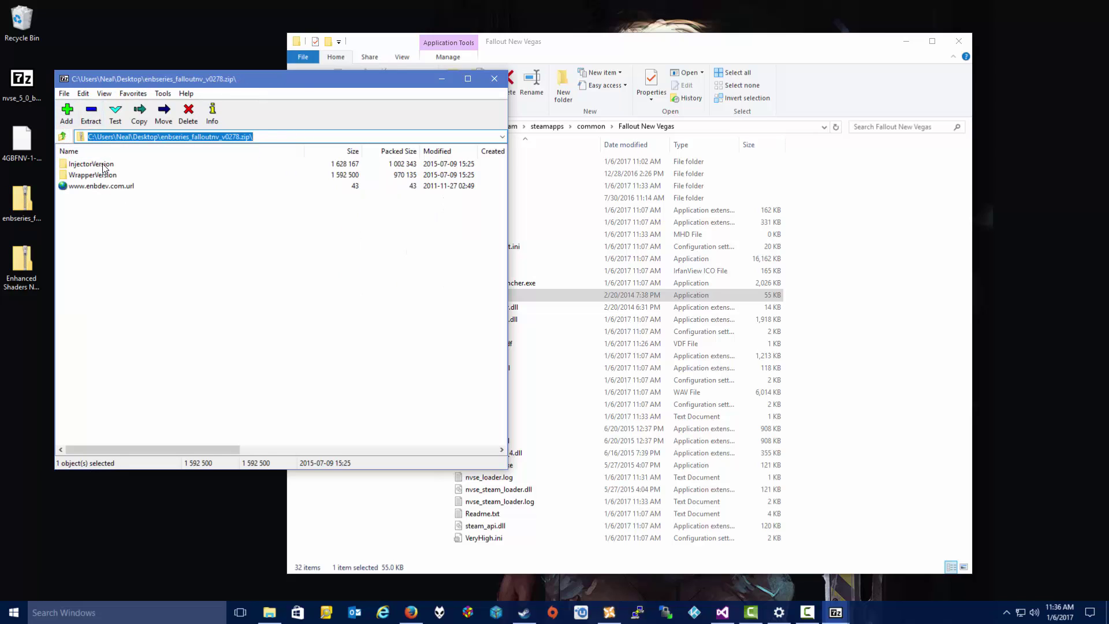
{"action": "left_click", "coordinate": [99, 175]}
{"action": "double_click", "coordinate": [99, 175]}
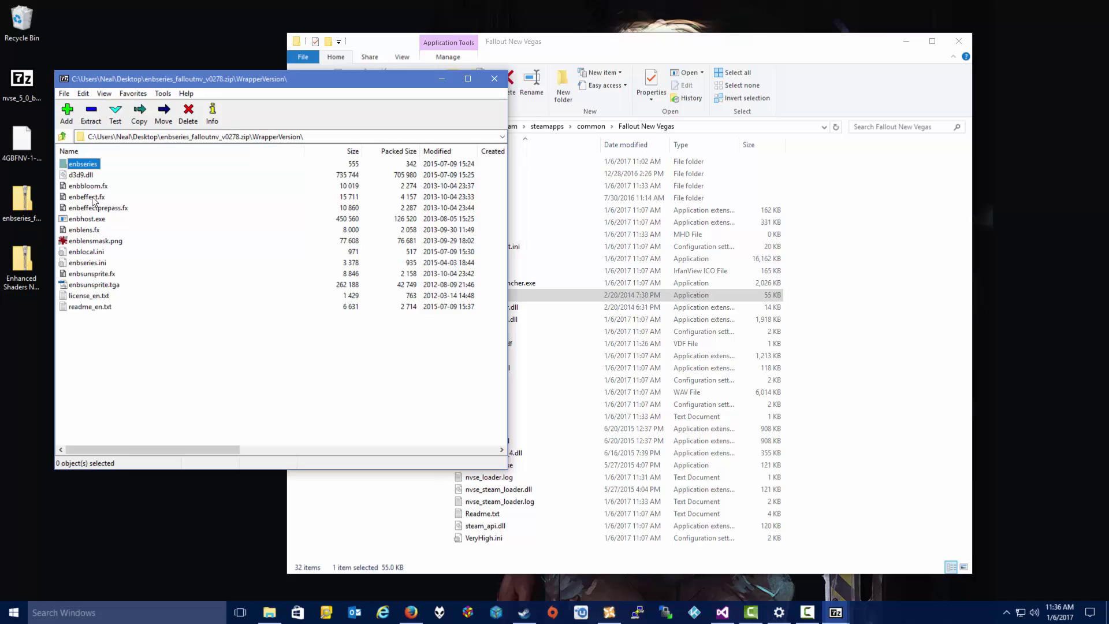
{"action": "key", "text": "ctrl+a"}
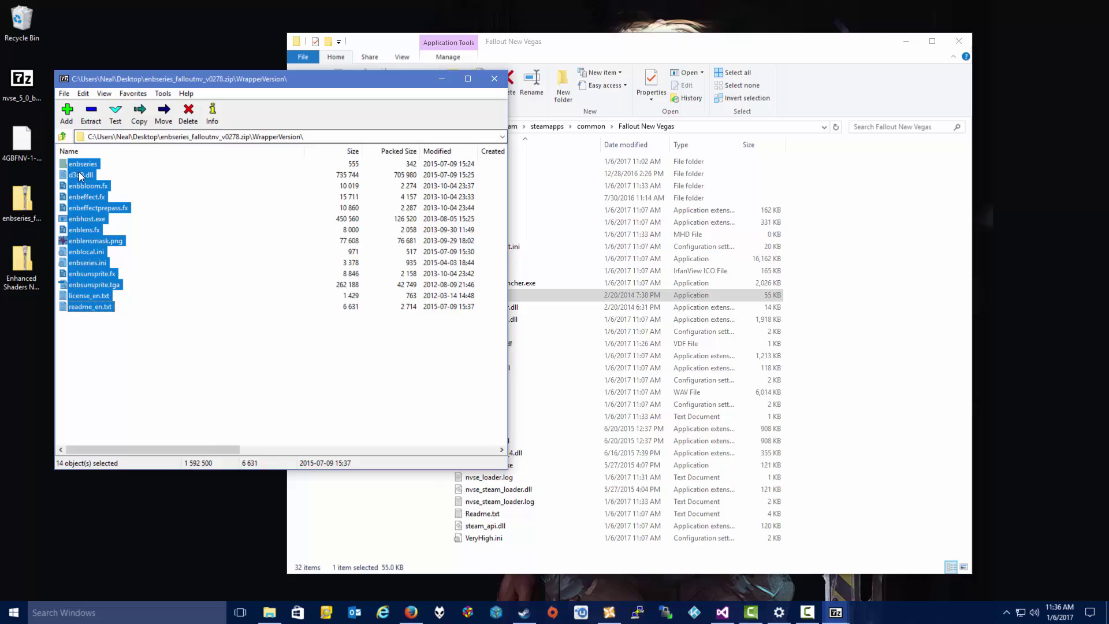
{"action": "left_click_drag", "start_coordinate": [82, 165], "coordinate": [828, 279]}
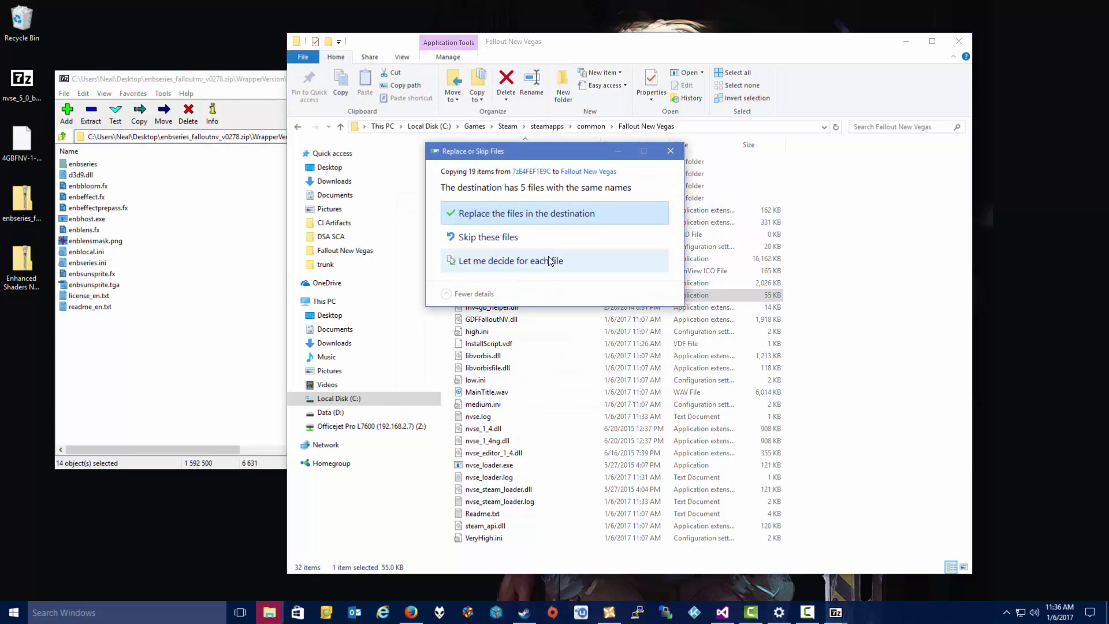
{"action": "left_click", "coordinate": [519, 214]}
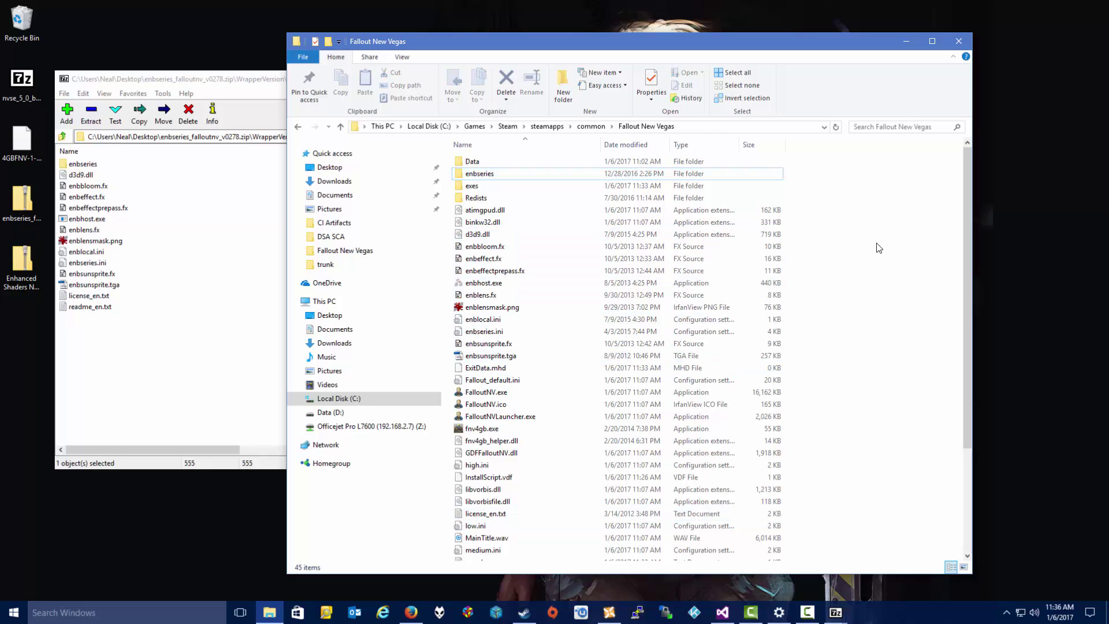
- Copy d3d9.dll from the Fallout New Vegas folder into its exes subfolder
{"action": "left_click", "coordinate": [476, 236]}
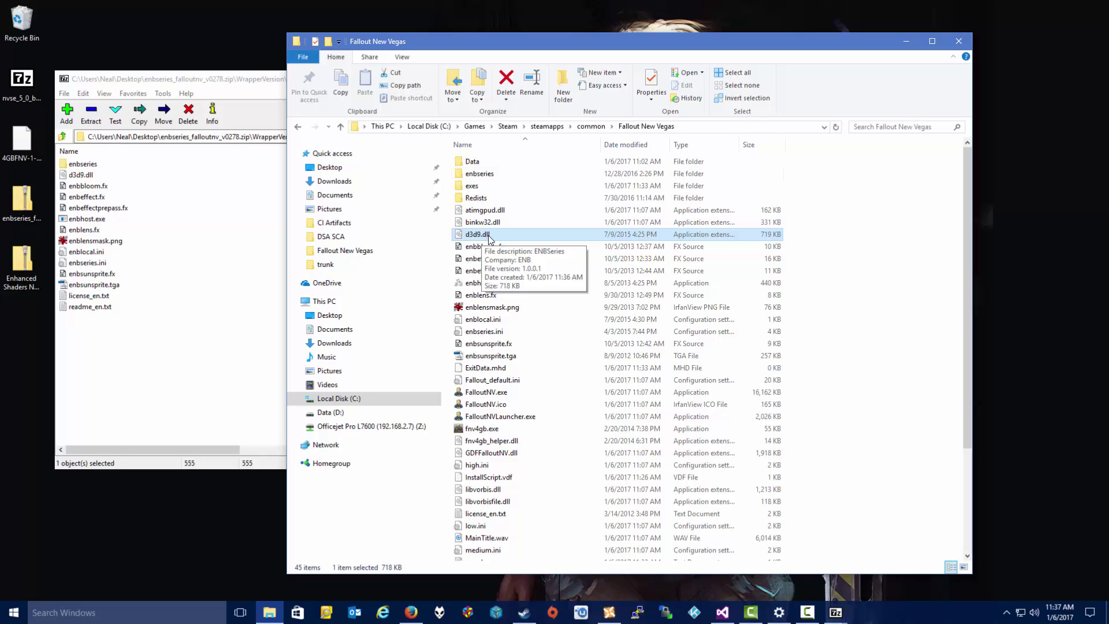
{"action": "right_click", "coordinate": [483, 237]}
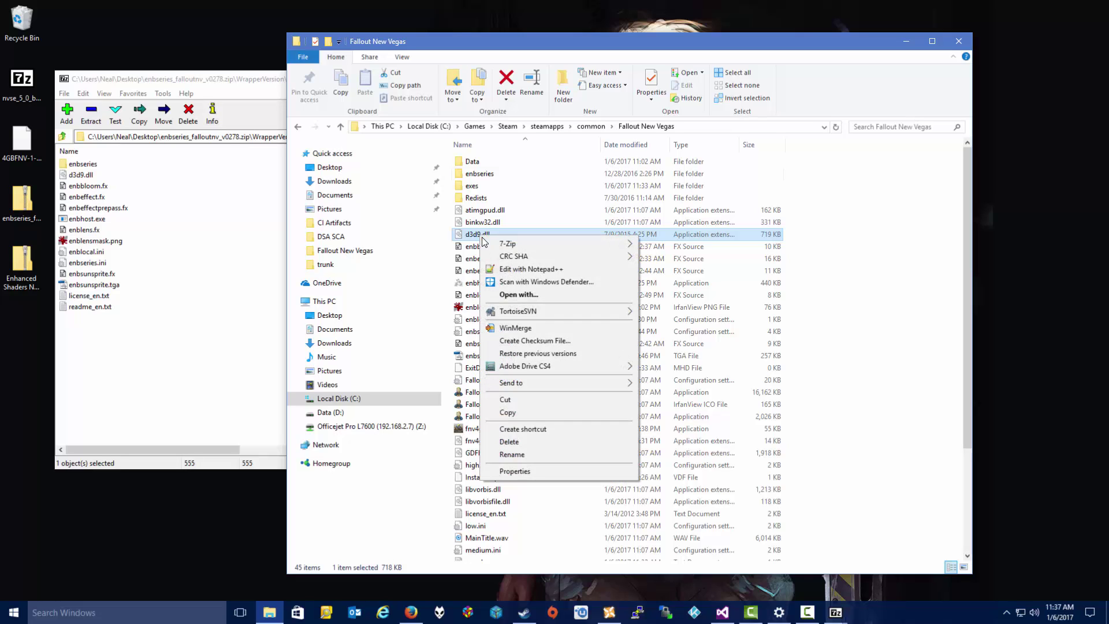
{"action": "left_click", "coordinate": [506, 399]}
{"action": "left_click", "coordinate": [474, 187]}
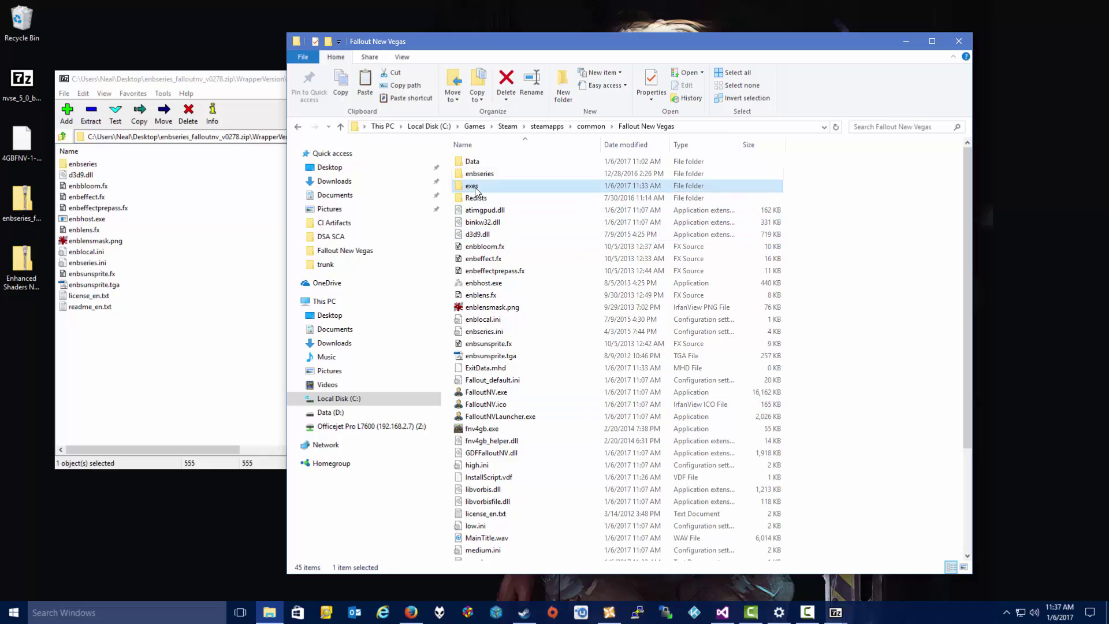
{"action": "double_click", "coordinate": [480, 186]}
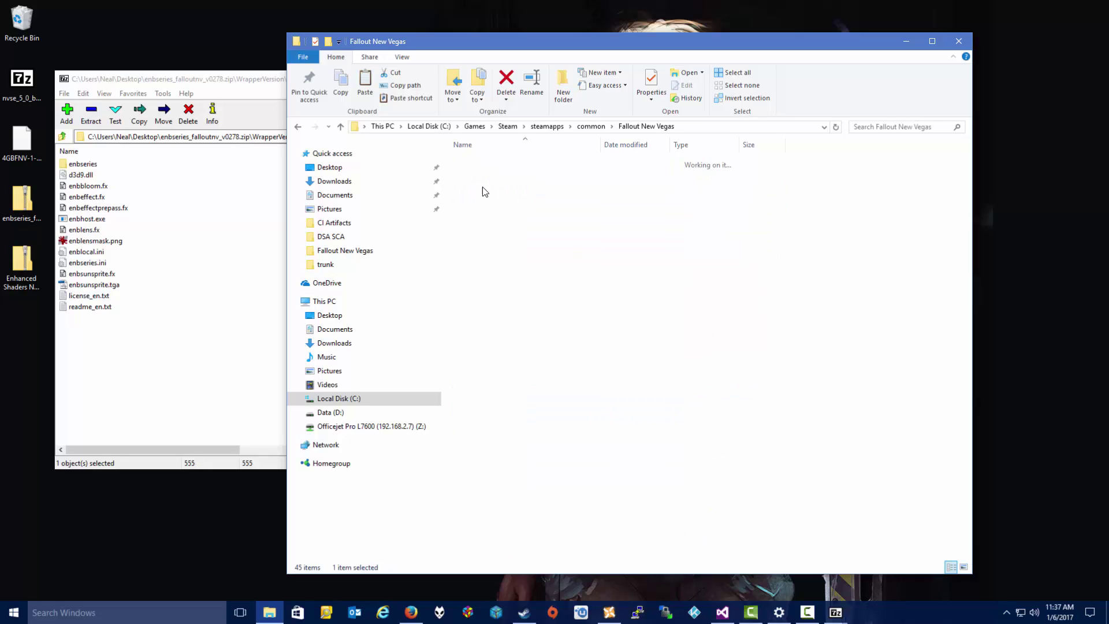
{"action": "right_click", "coordinate": [514, 185]}
{"action": "left_click", "coordinate": [615, 263]}
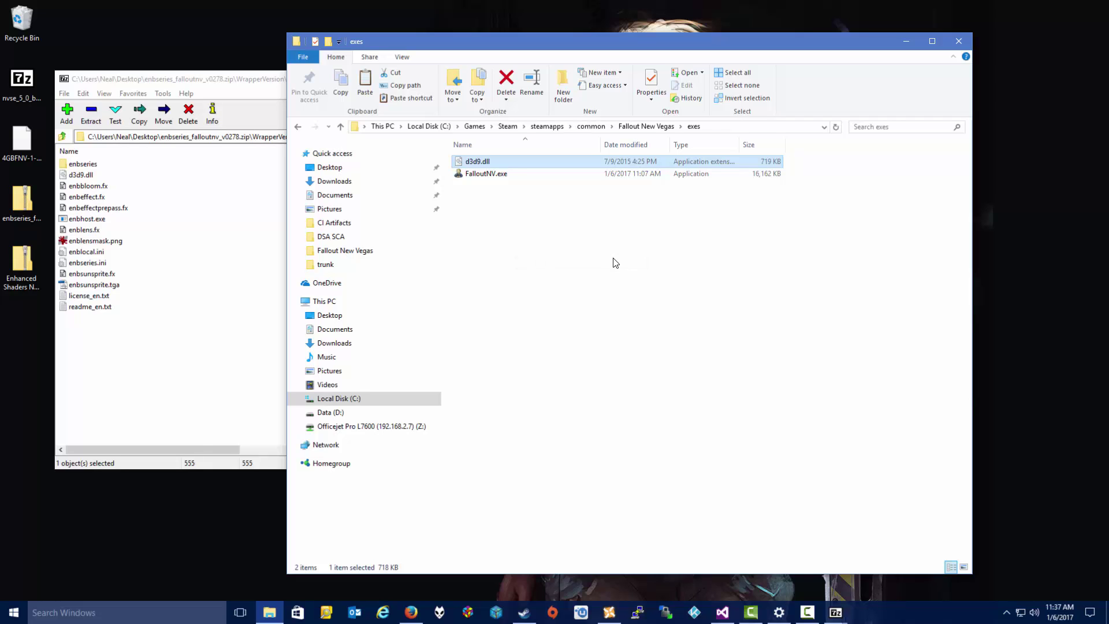
{"action": "left_click", "coordinate": [615, 263]}
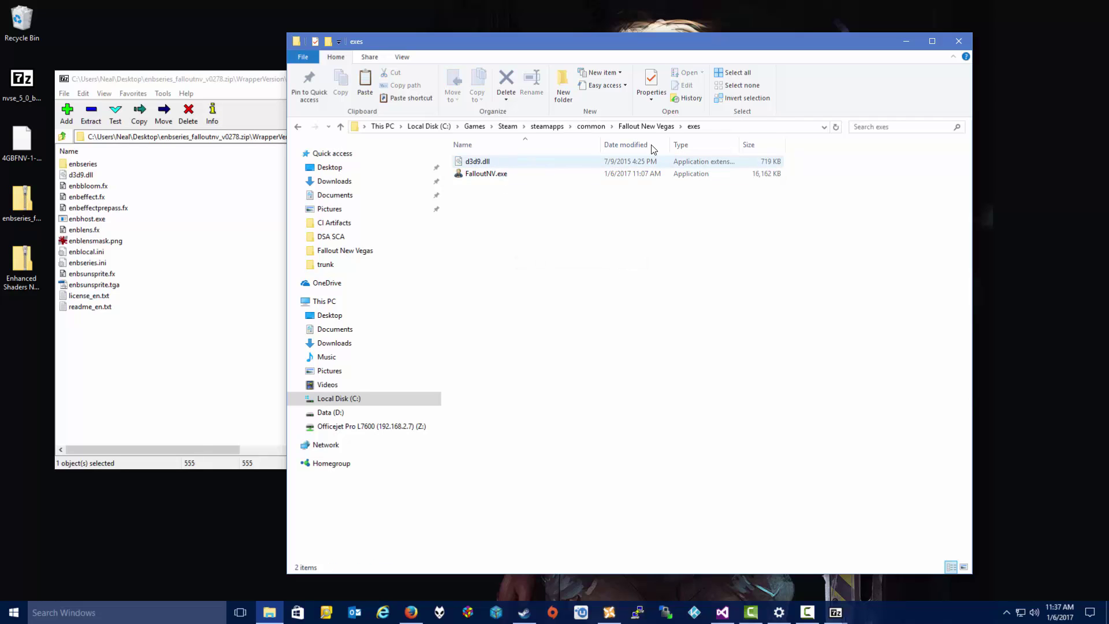
- Go back to the Fallout New Vegas folder and close the 7-Zip archive window
{"action": "left_click", "coordinate": [646, 126]}
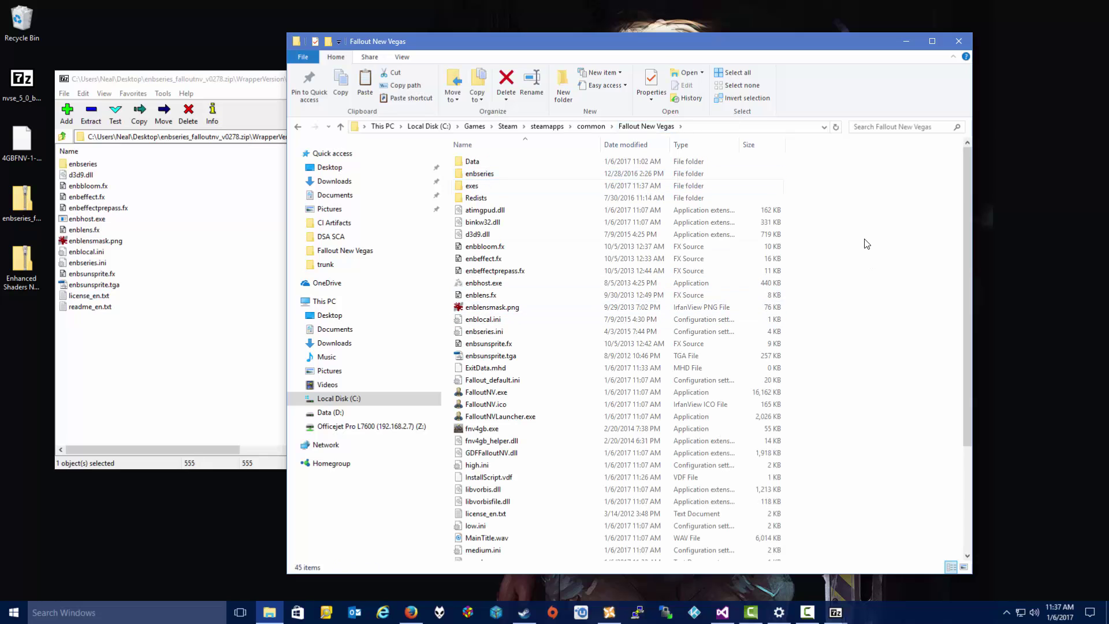
{"action": "left_click", "coordinate": [225, 78]}
{"action": "left_click", "coordinate": [497, 78]}
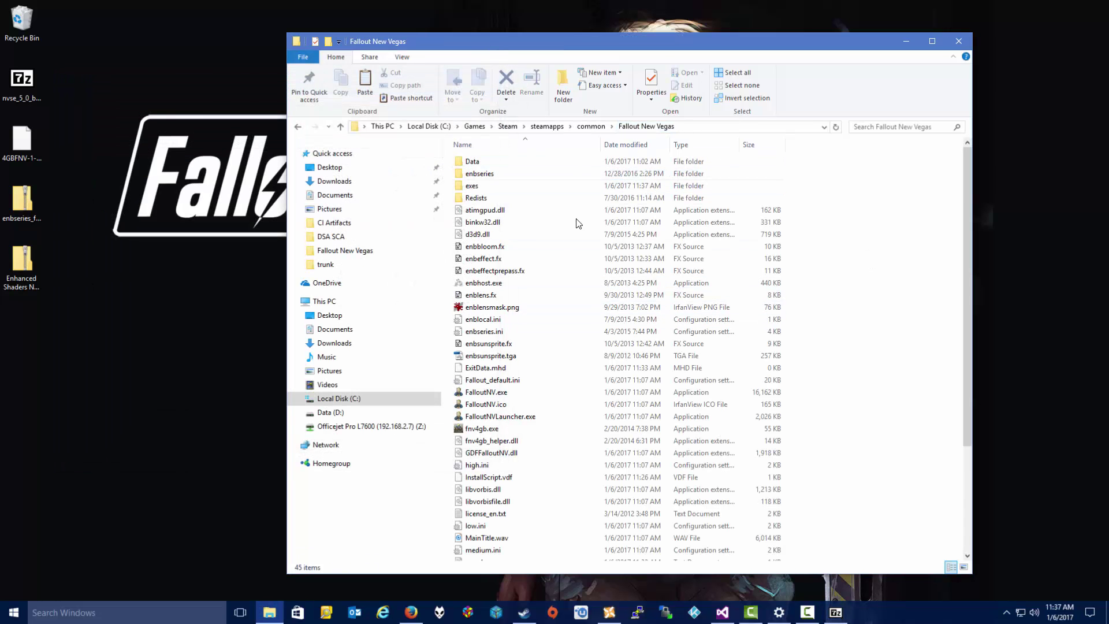
- Run fnv4gb.exe from the Fallout New Vegas folder to test the game with ENBSeries installed
{"action": "double_click", "coordinate": [486, 431]}
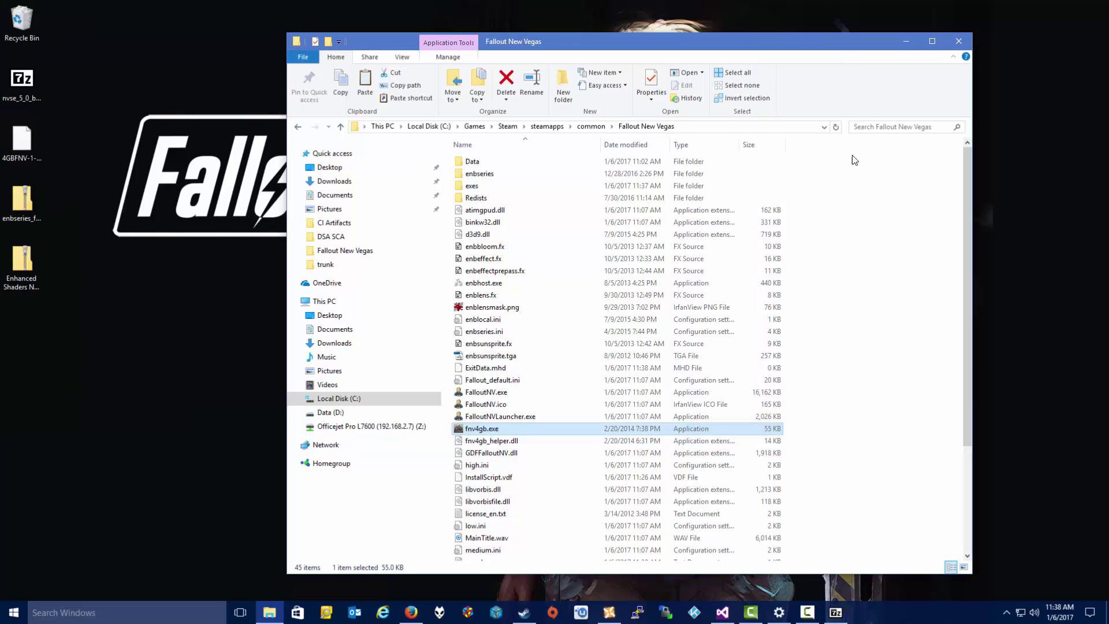
{"action": "left_click", "coordinate": [858, 229]}
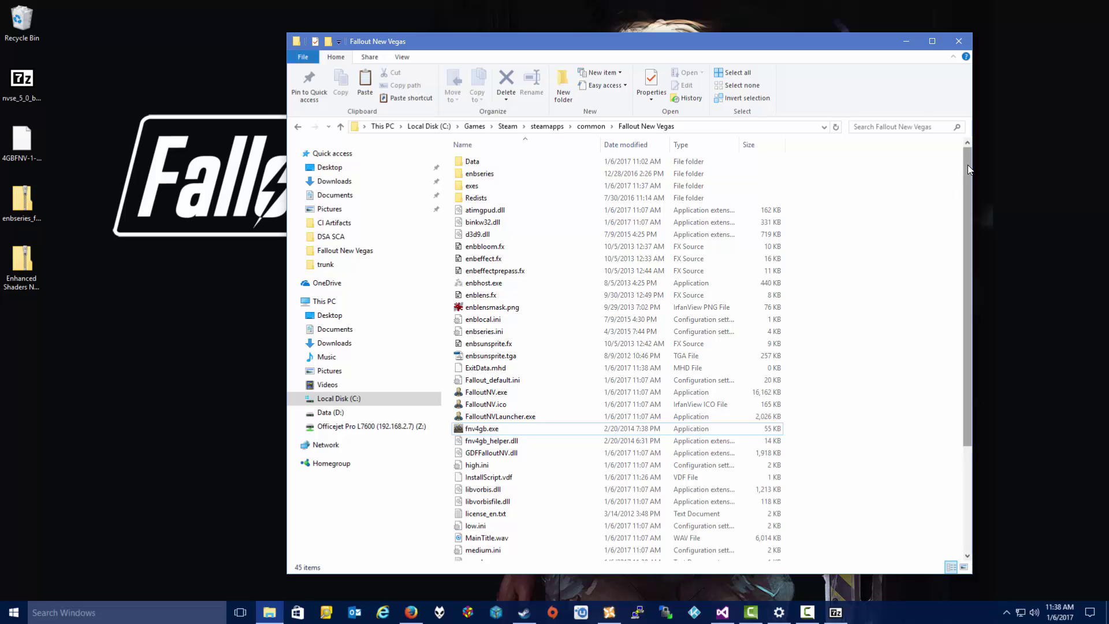
{"action": "mouse_move", "coordinate": [968, 164]}
{"action": "left_mouse_down"}
{"action": "mouse_move", "coordinate": [973, 264]}
{"action": "mouse_move", "coordinate": [968, 152]}
{"action": "left_mouse_up"}
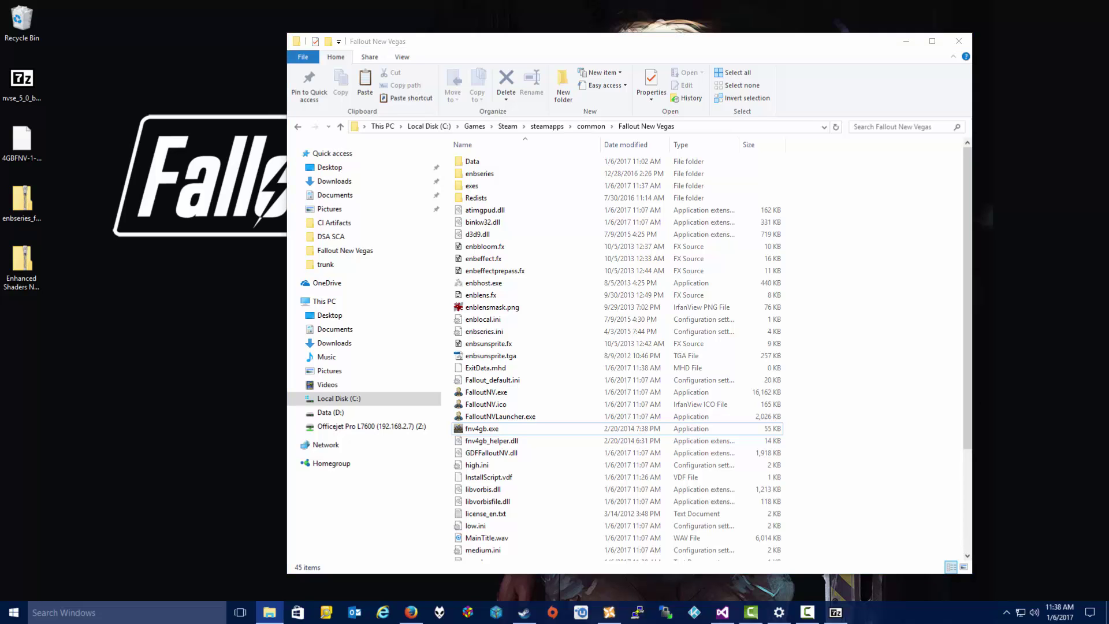
- Switch to Firefox, search in a new tab for "enhanced shaders nevada skies", and open the ENHANCED SHADERS - ENB page on Nexus Mods
{"action": "key", "text": "alt+Tab"}
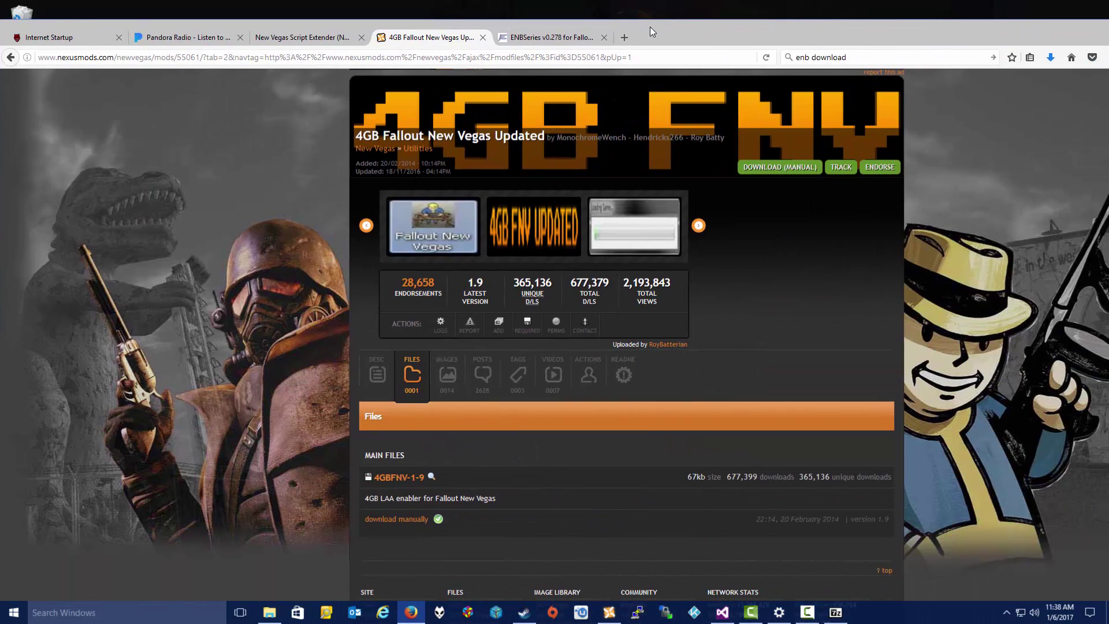
{"action": "double_click", "coordinate": [649, 27]}
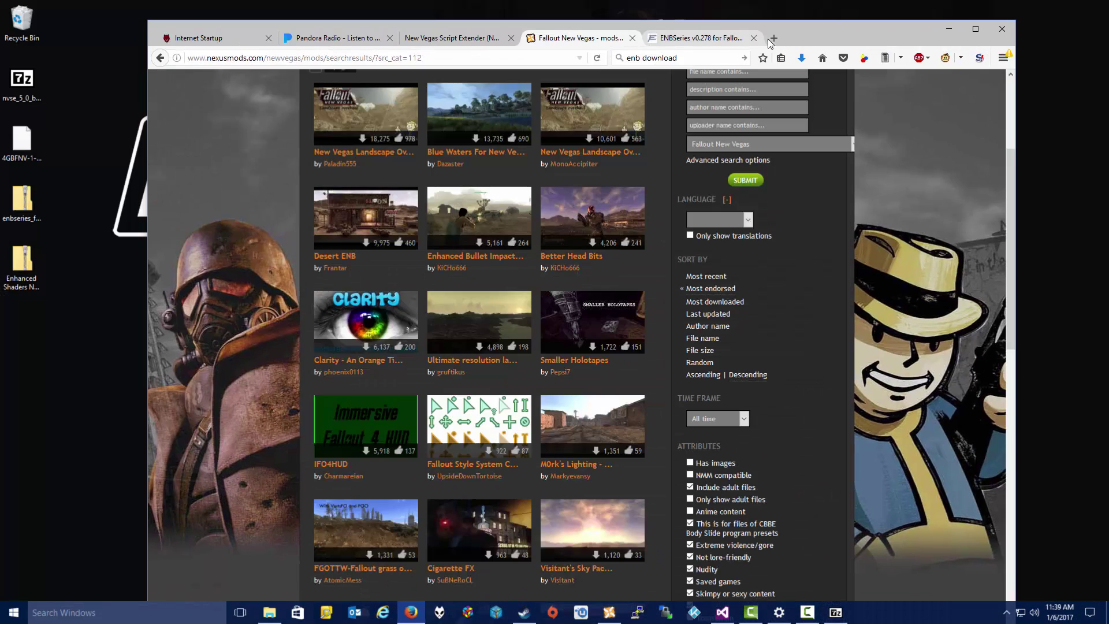
{"action": "key", "text": "ctrl+t"}
{"action": "key", "text": "ctrl+k"}
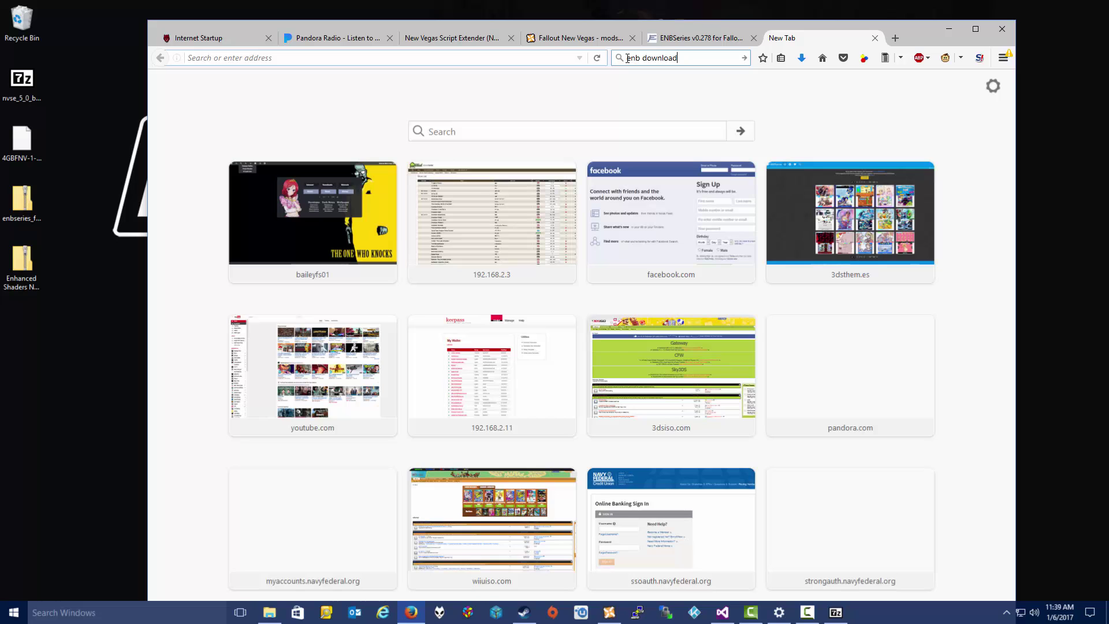
{"action": "type", "text": "enhanced shaders"}
{"action": "key", "text": "Down"}
{"action": "key", "text": "Down"}
{"action": "key", "text": "Return"}
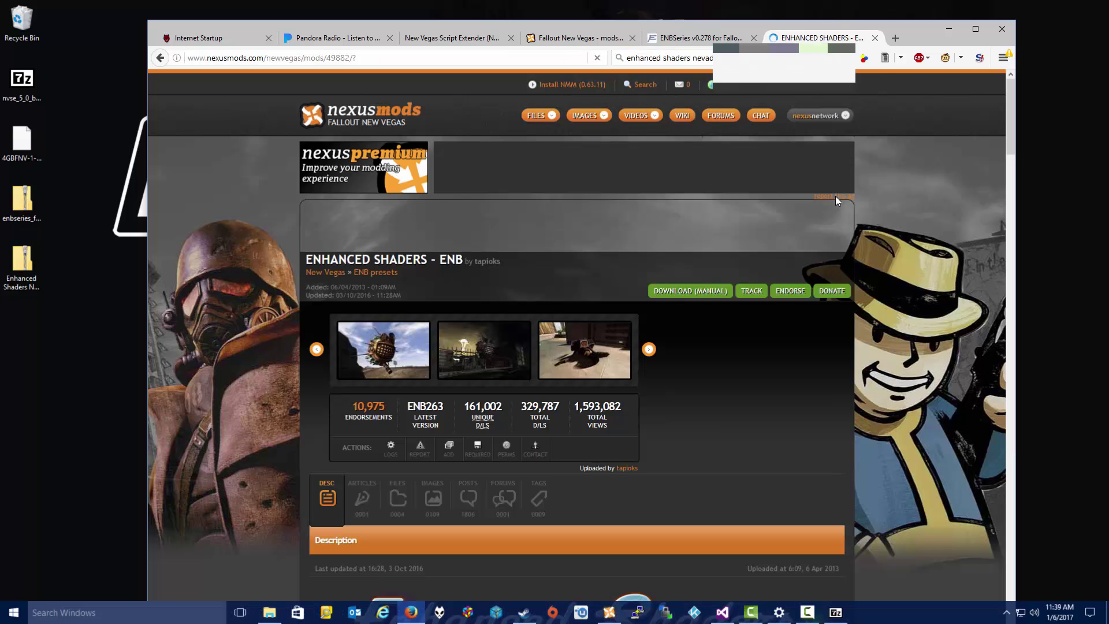
{"action": "left_click", "coordinate": [975, 28]}
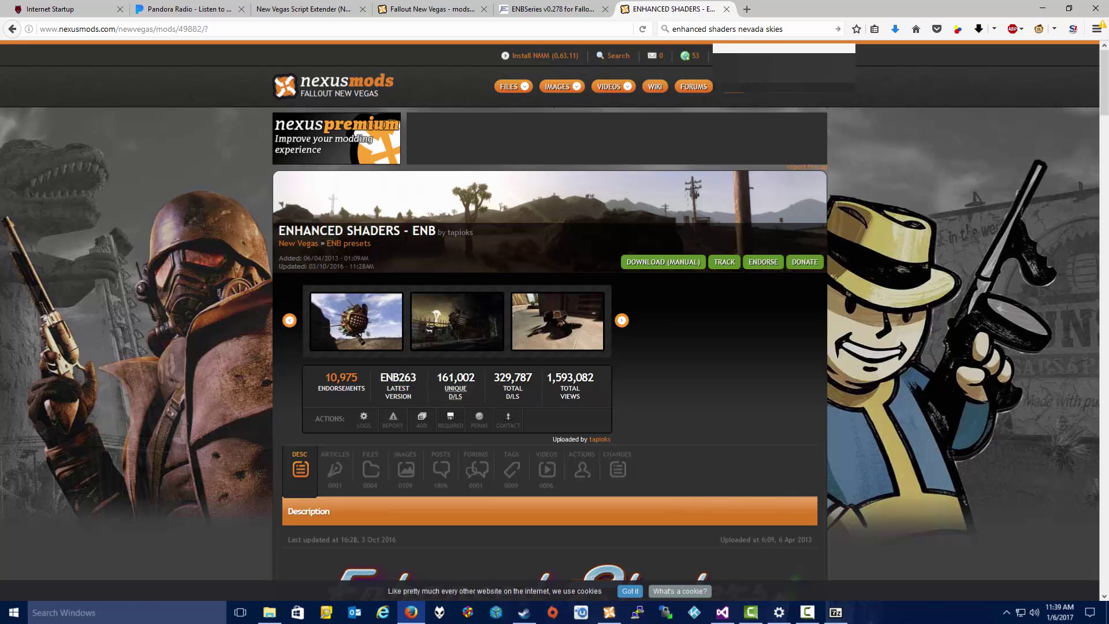
- Review the overview and installation notes on the ENHANCED SHADERS - ENB page, and minimize the browser
{"action": "scroll", "coordinate": [272, 313], "scroll_direction": "down", "scroll_amount": 8}
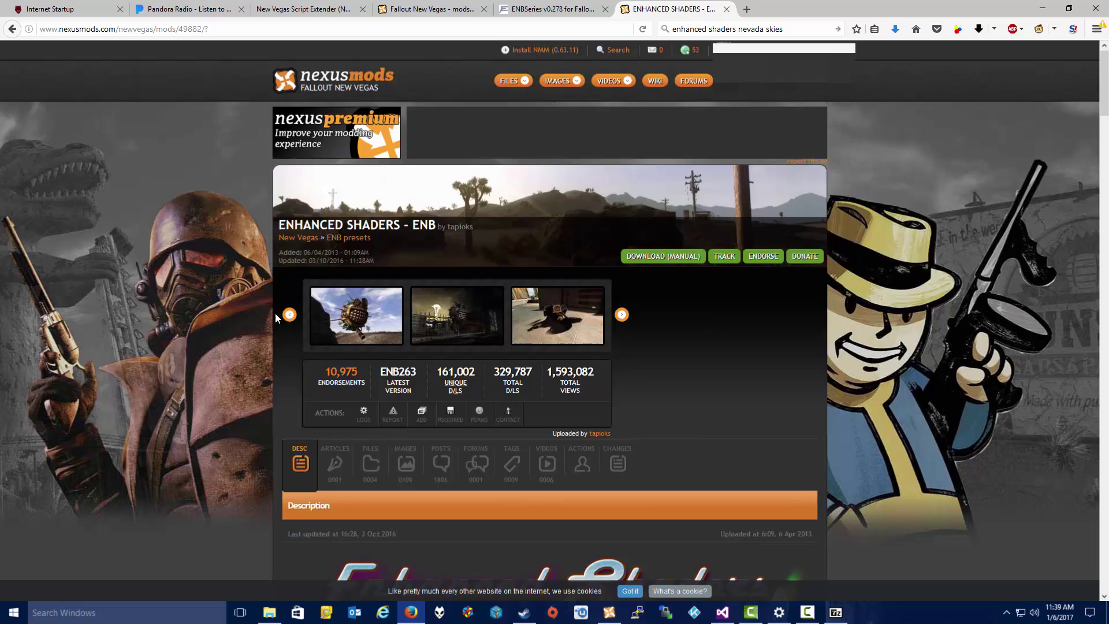
{"action": "scroll", "coordinate": [277, 315], "scroll_direction": "down", "scroll_amount": 5}
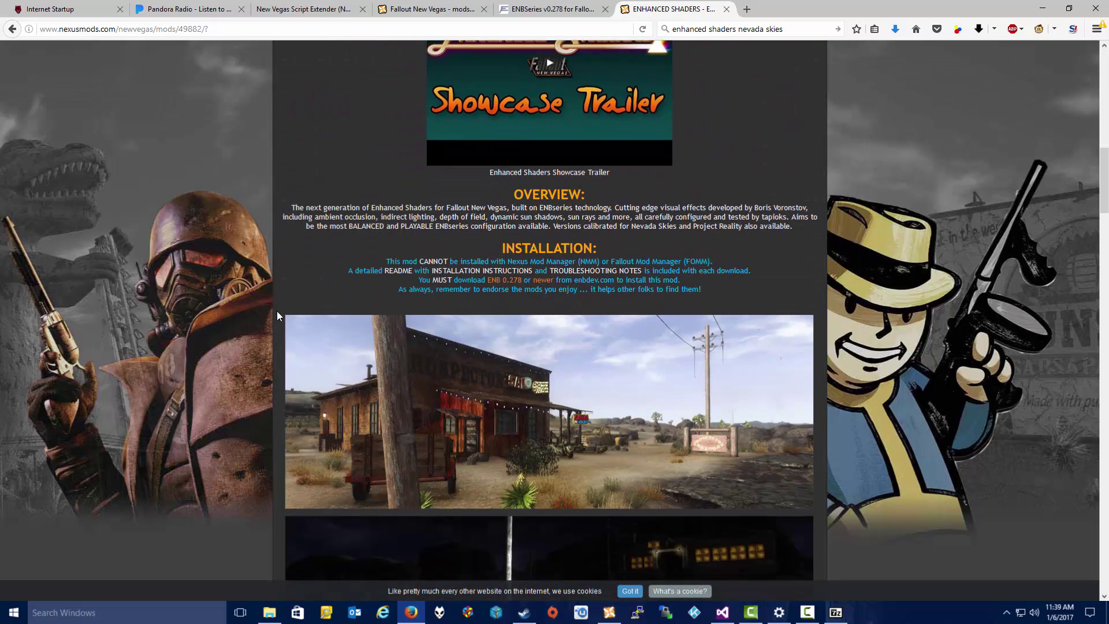
{"action": "scroll", "coordinate": [277, 315], "scroll_direction": "down", "scroll_amount": 3}
{"action": "scroll", "coordinate": [277, 310], "scroll_direction": "down", "scroll_amount": 3}
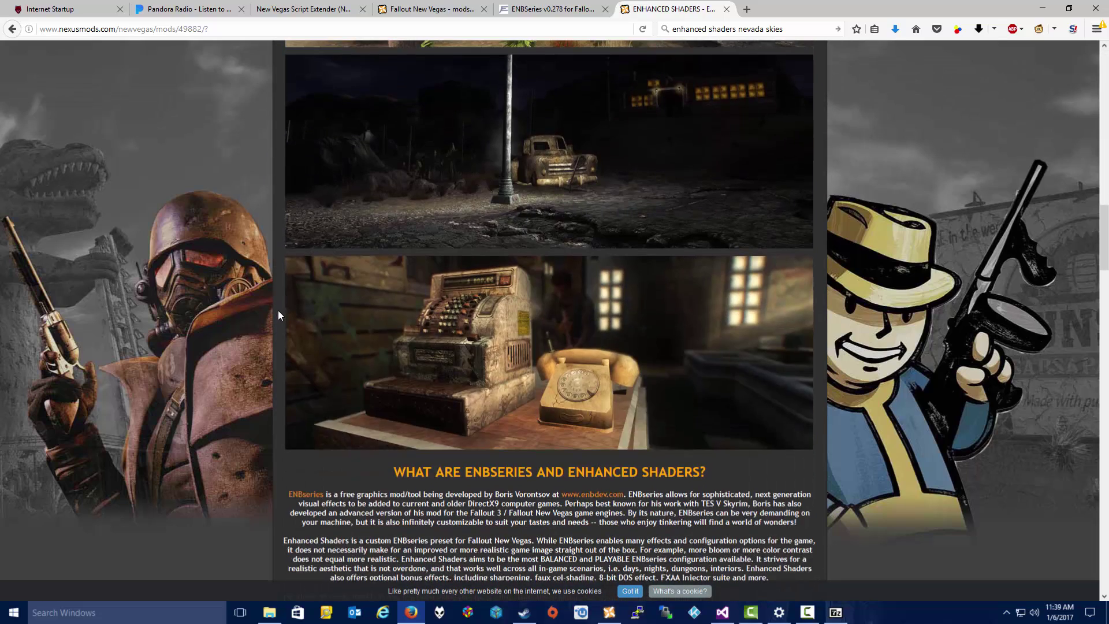
{"action": "scroll", "coordinate": [278, 310], "scroll_direction": "up", "scroll_amount": 20}
{"action": "scroll", "coordinate": [284, 310], "scroll_direction": "up", "scroll_amount": 1}
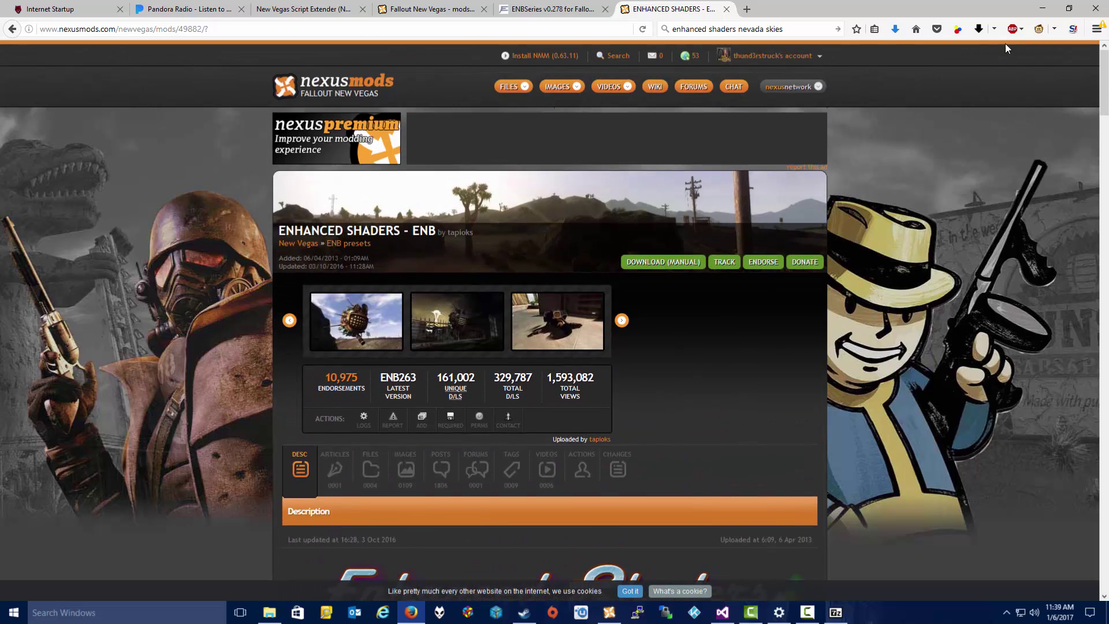
{"action": "left_click", "coordinate": [1039, 10]}
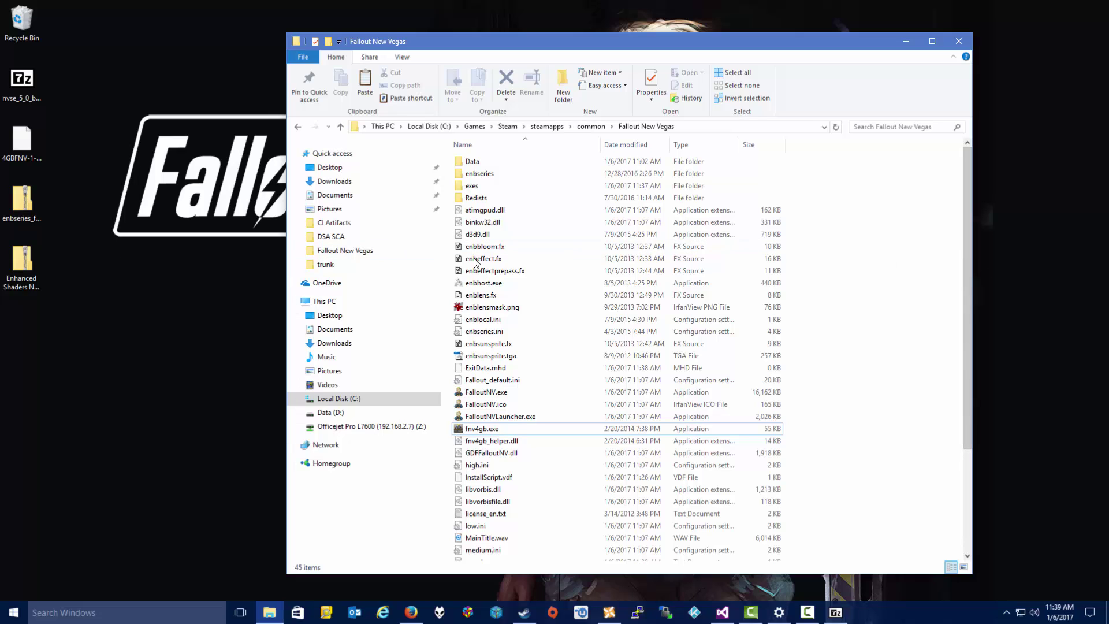
- Open the Enhanced Shaders NEVADA SKIES zip from the desktop in 7-Zip and go to its 1 - INSTALLATION FILES folder
{"action": "left_click", "coordinate": [20, 267]}
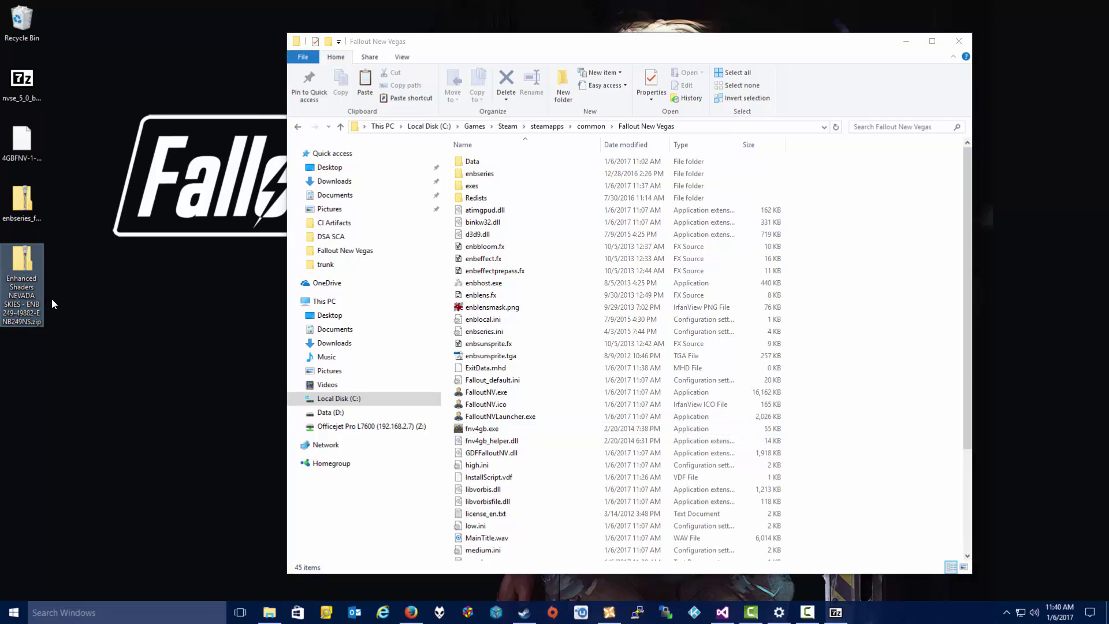
{"action": "right_click", "coordinate": [20, 258]}
{"action": "mouse_move", "coordinate": [92, 296]}
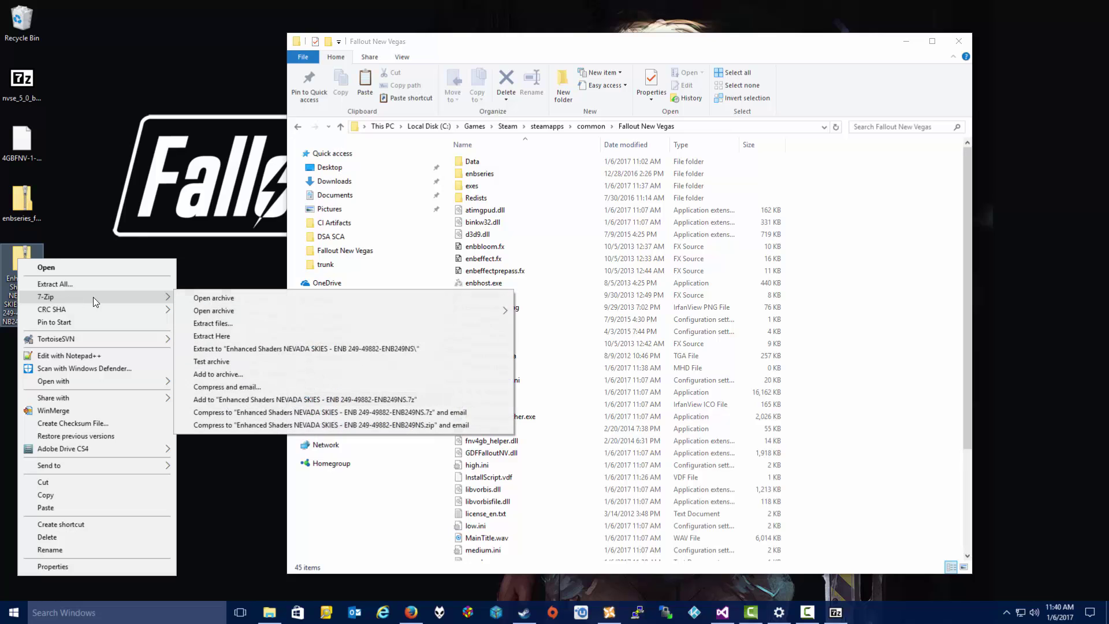
{"action": "left_click", "coordinate": [196, 299]}
{"action": "left_click_drag", "start_coordinate": [215, 81], "coordinate": [195, 141]}
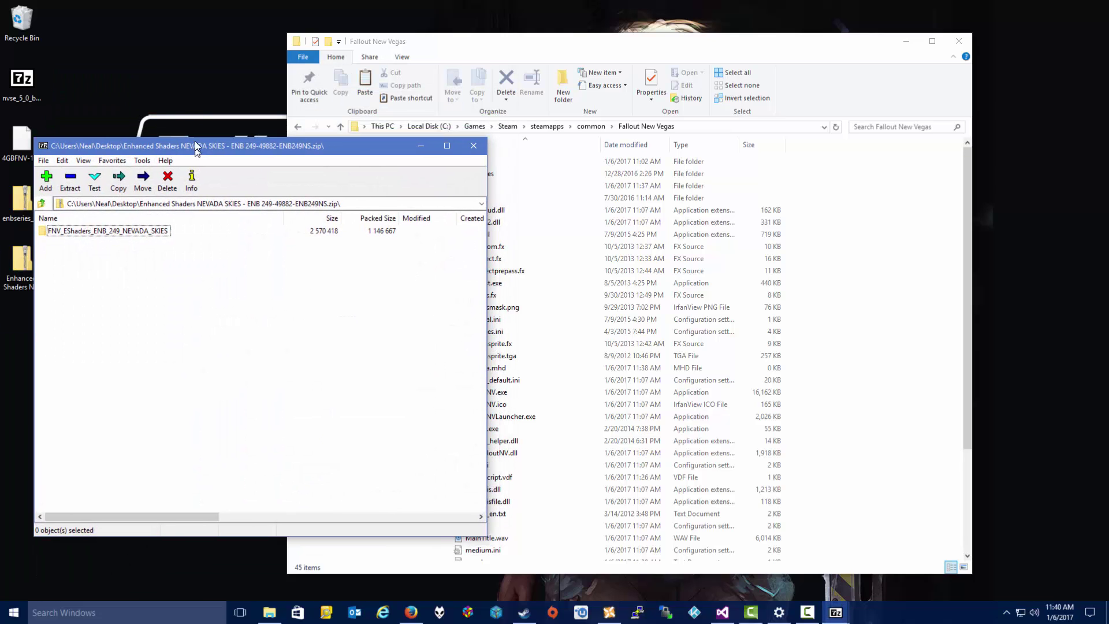
{"action": "double_click", "coordinate": [152, 225]}
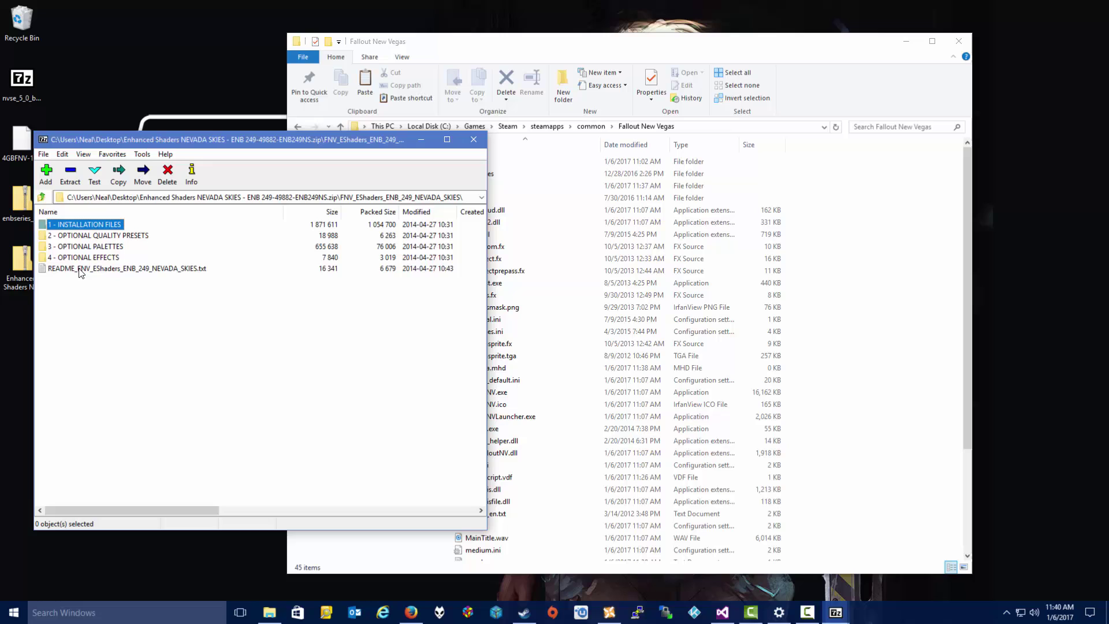
{"action": "double_click", "coordinate": [97, 226]}
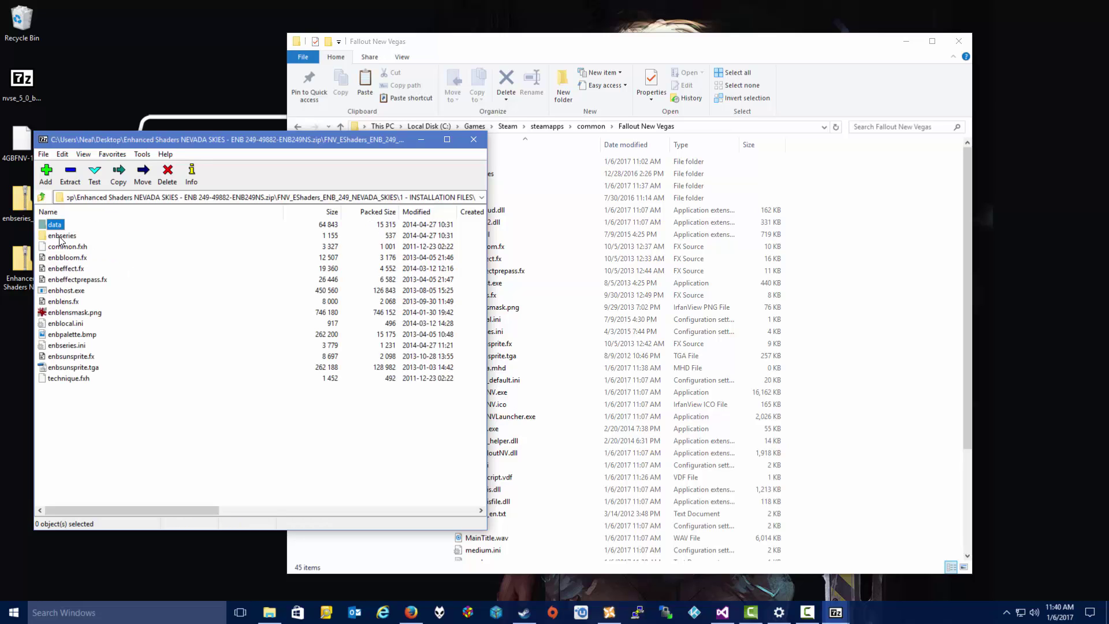
- Copy everything in 1 - INSTALLATION FILES into the Fallout New Vegas folder, replacing the existing files
{"action": "left_click", "coordinate": [82, 378], "text": "shift"}
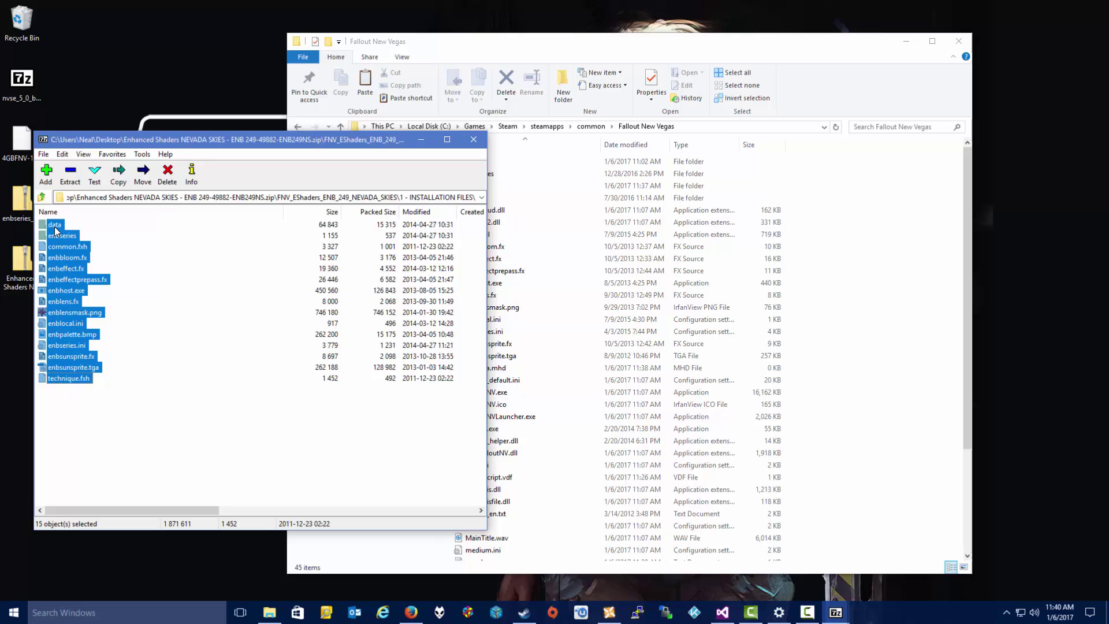
{"action": "left_click_drag", "start_coordinate": [56, 228], "coordinate": [820, 234]}
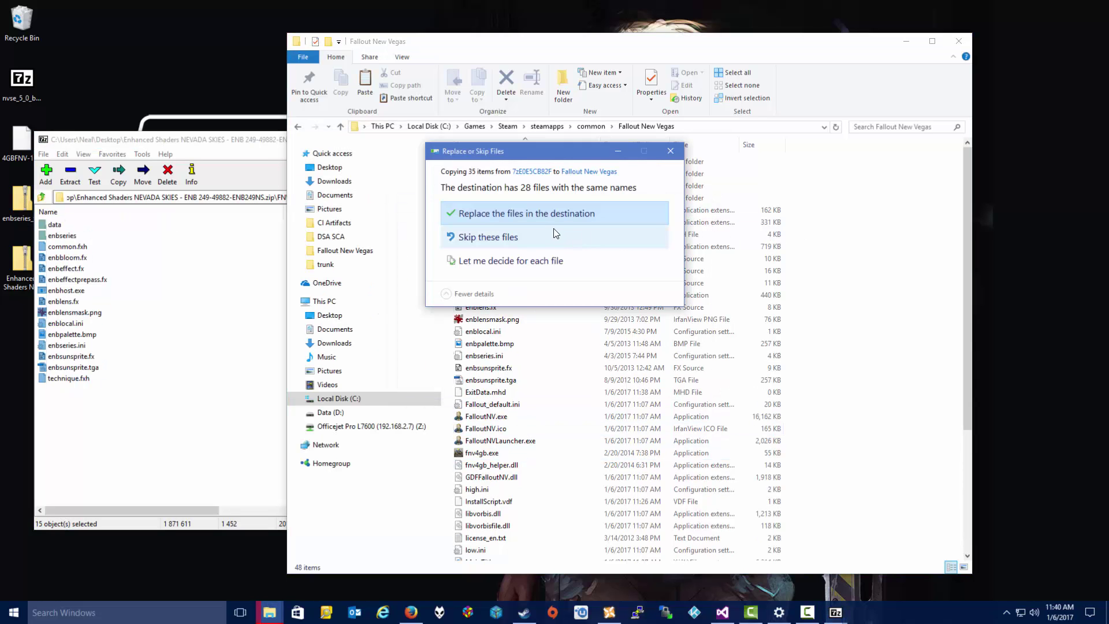
{"action": "left_click", "coordinate": [558, 216]}
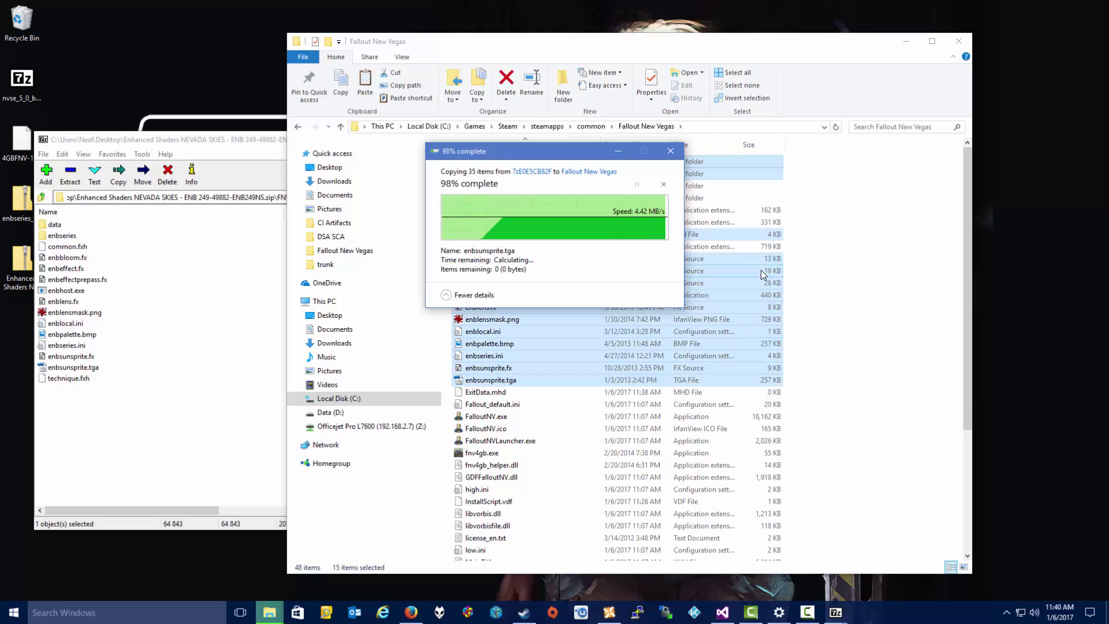
- Copy enbseries.ini from the archive's 2 - OPTIONAL QUALITY PRESETS, 1 - UHQ (default) folder into the Fallout New Vegas folder, replacing the existing file
{"action": "left_click", "coordinate": [173, 139]}
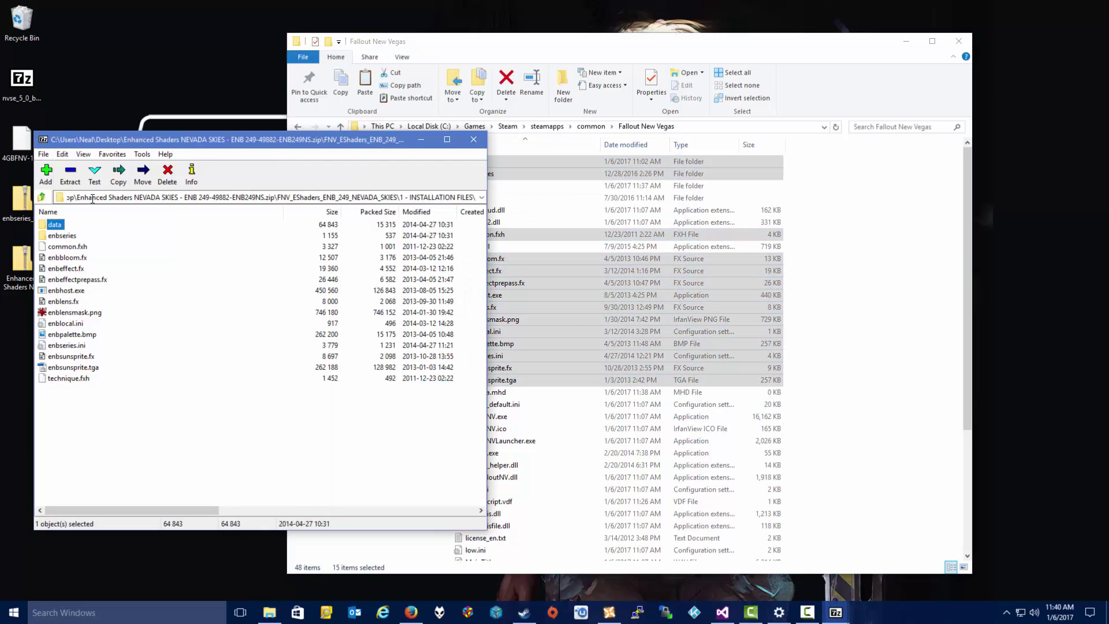
{"action": "left_click", "coordinate": [39, 198]}
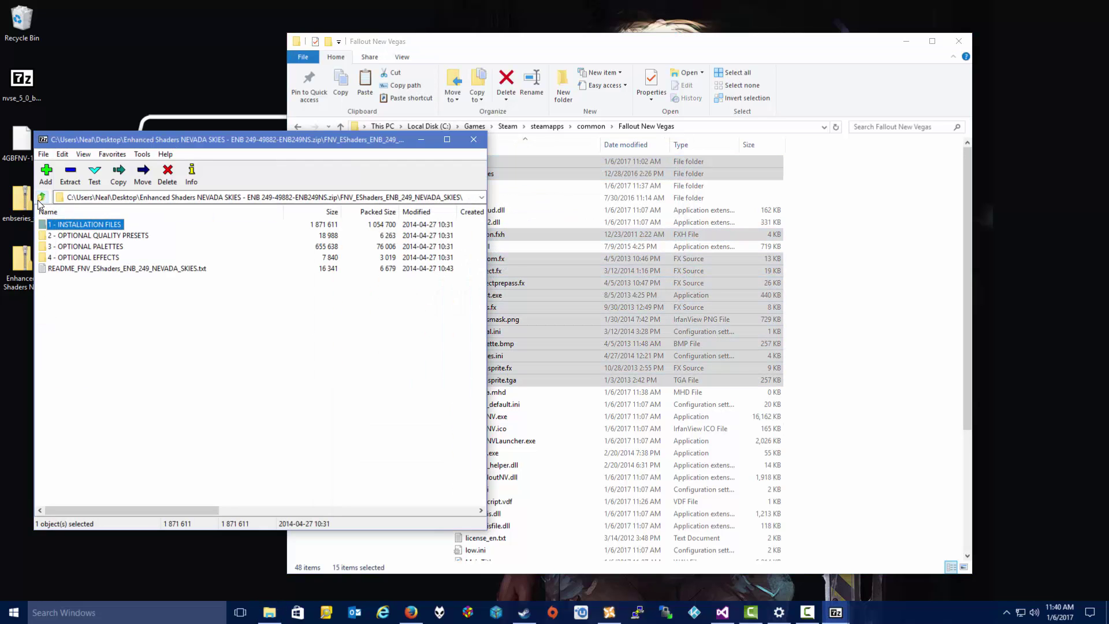
{"action": "left_click", "coordinate": [137, 239]}
{"action": "double_click", "coordinate": [137, 238]}
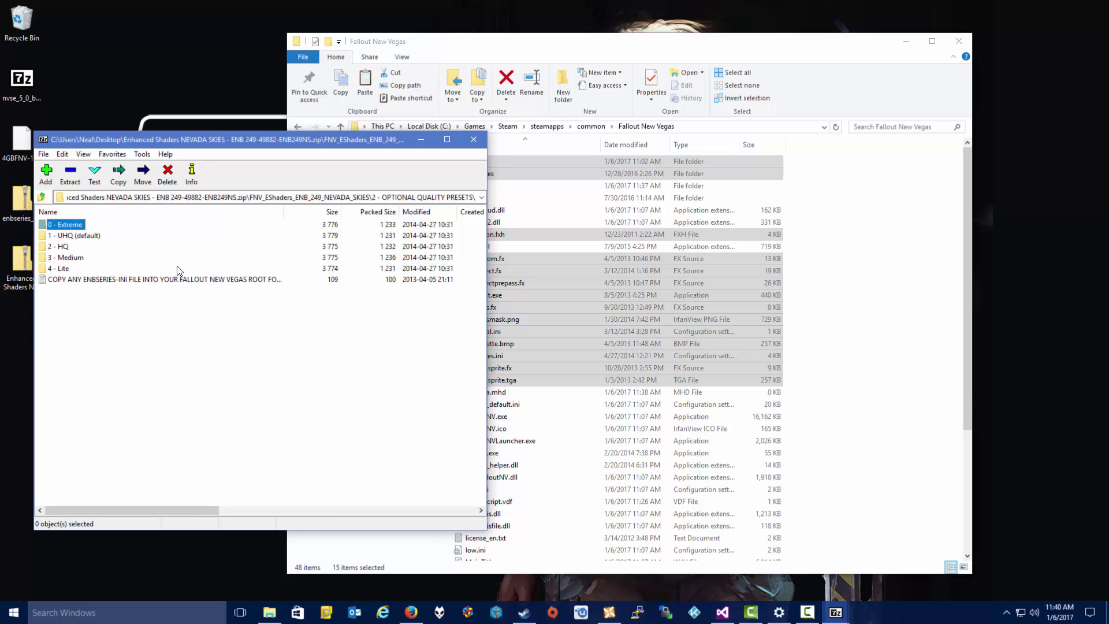
{"action": "left_click", "coordinate": [74, 237]}
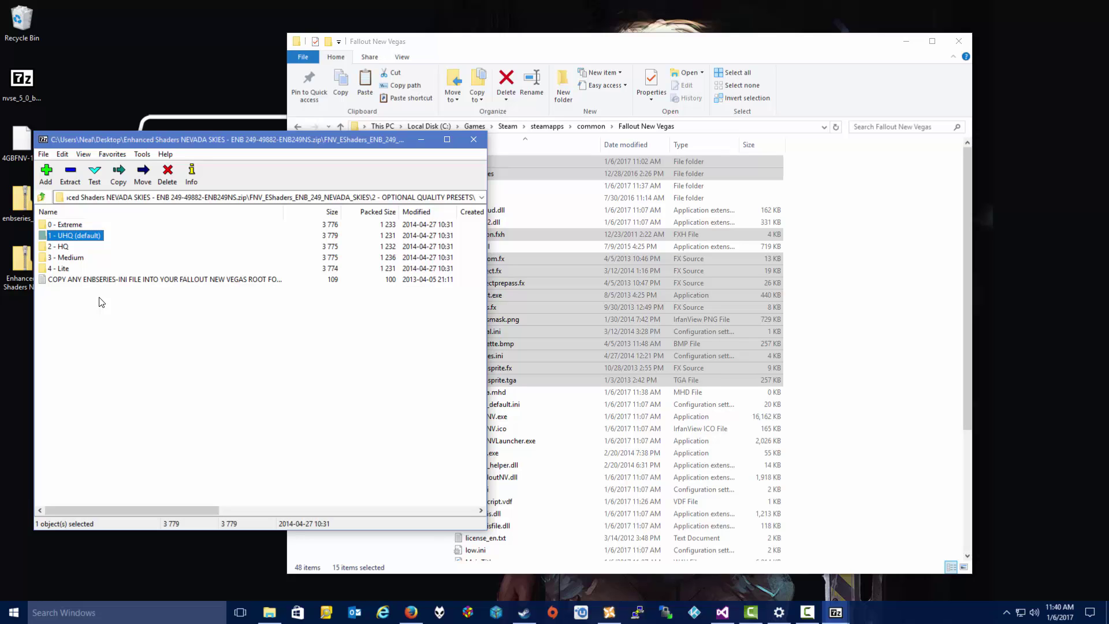
{"action": "double_click", "coordinate": [84, 236]}
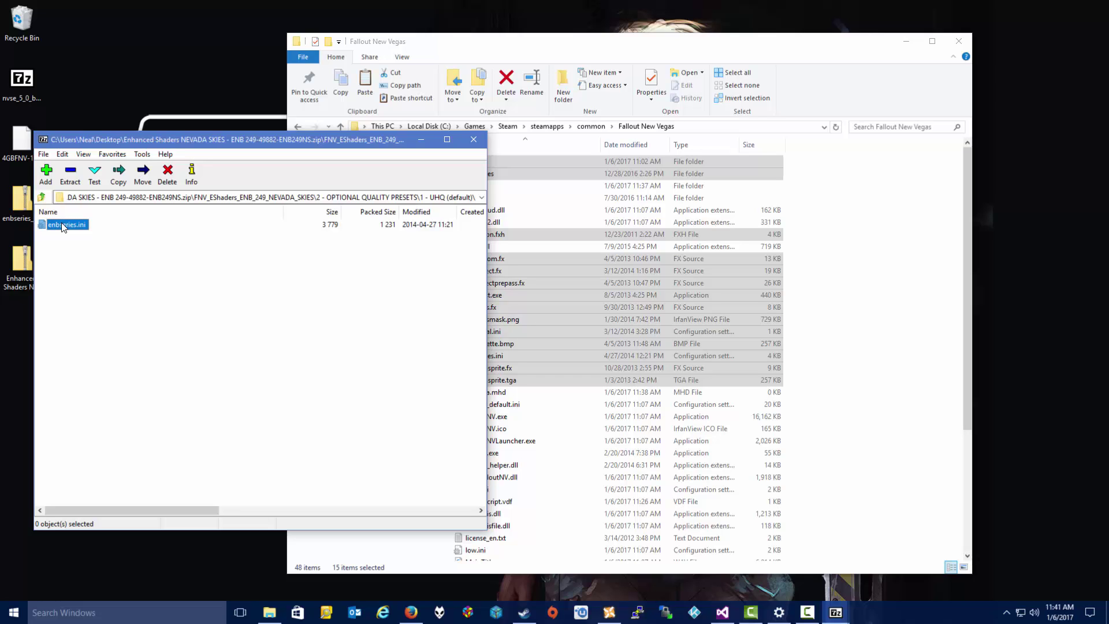
{"action": "left_click_drag", "start_coordinate": [63, 227], "coordinate": [866, 318]}
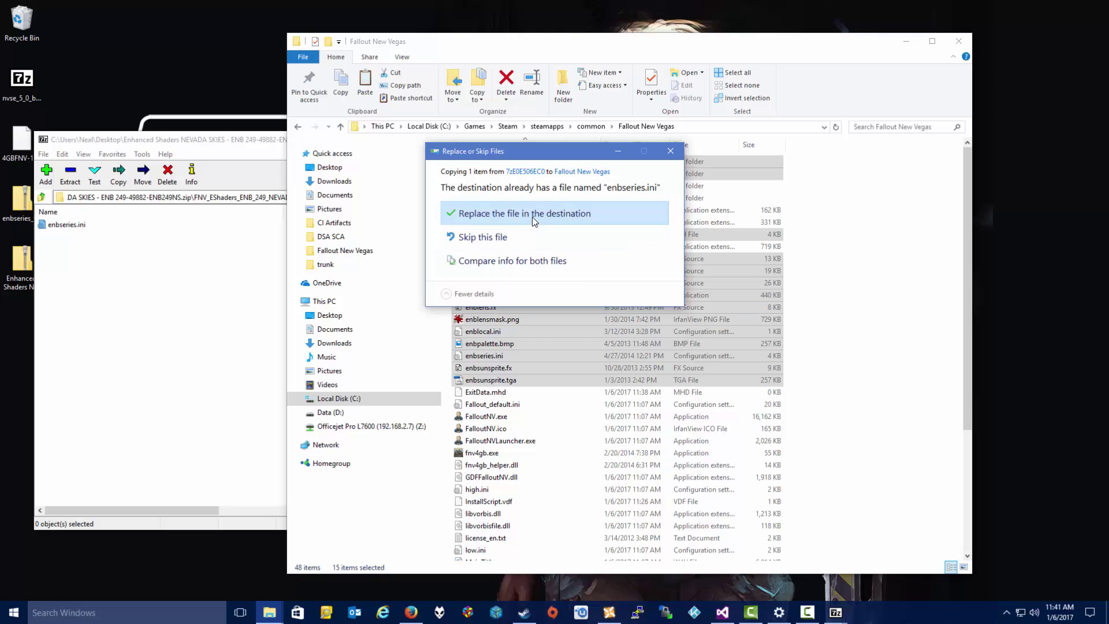
{"action": "left_click", "coordinate": [534, 214]}
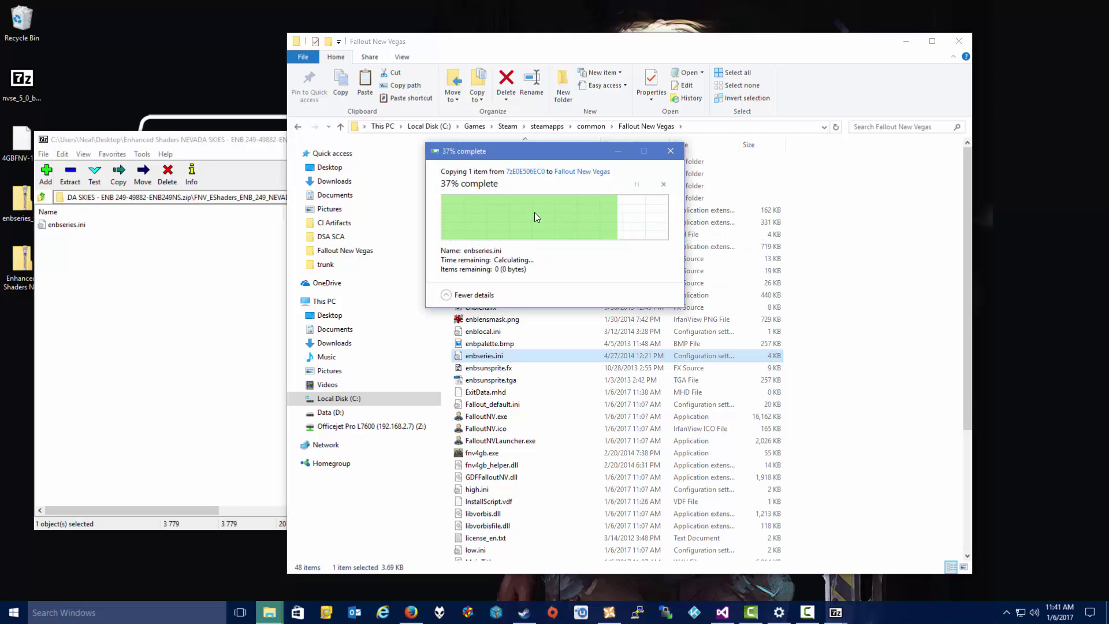
- Go back up in the archive and open the 3 - OPTIONAL PALETTES folder
{"action": "left_click", "coordinate": [182, 151]}
{"action": "left_click", "coordinate": [42, 197]}
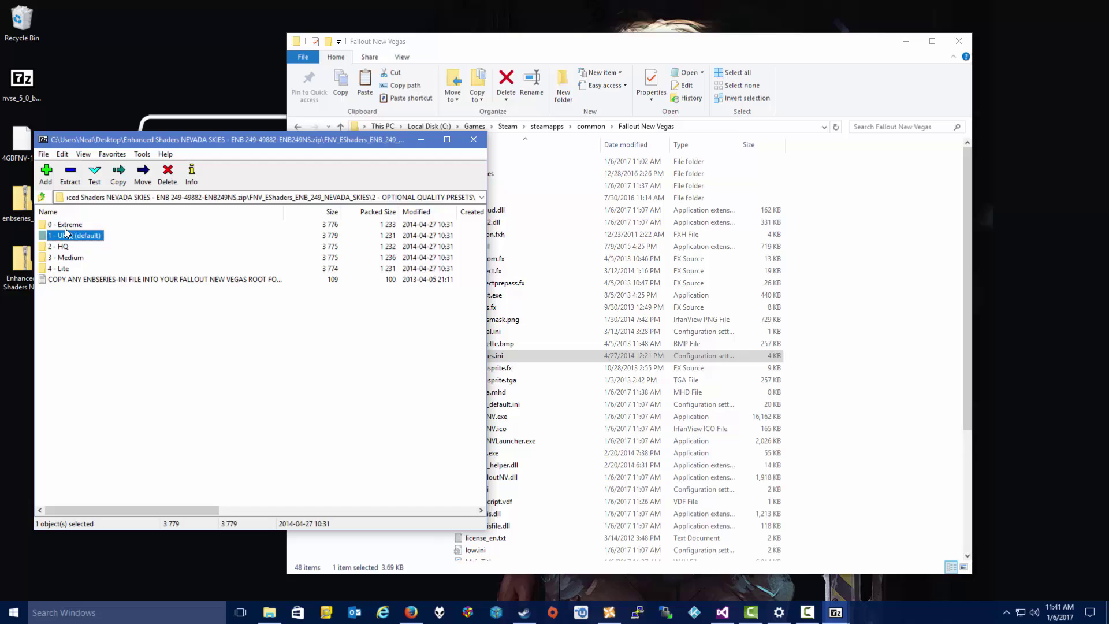
{"action": "left_click", "coordinate": [42, 197]}
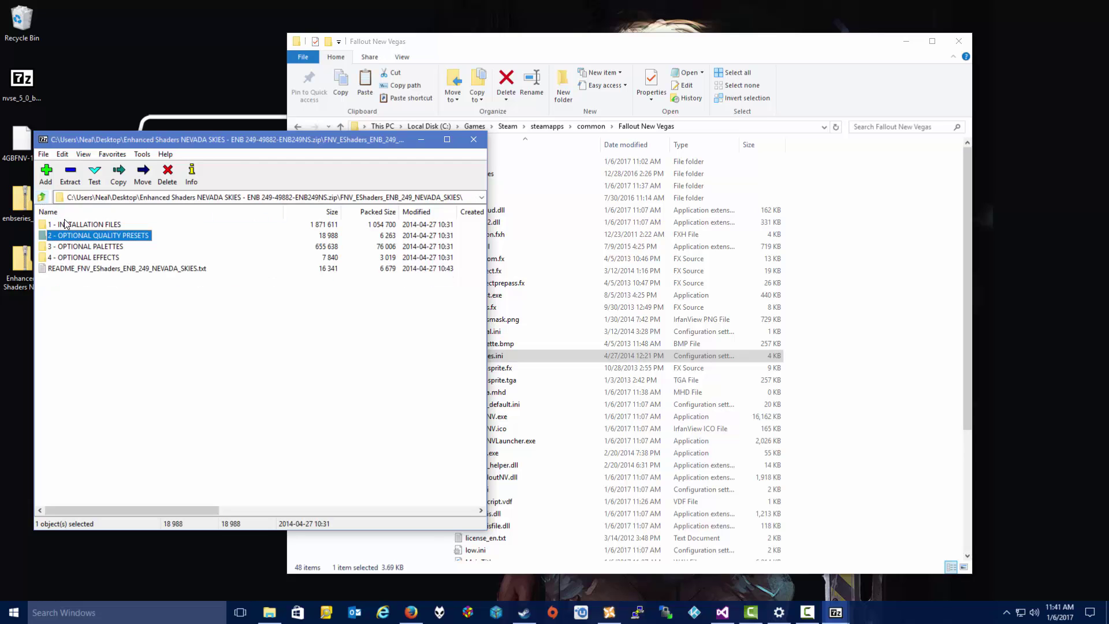
{"action": "left_click", "coordinate": [88, 248]}
{"action": "double_click", "coordinate": [88, 248]}
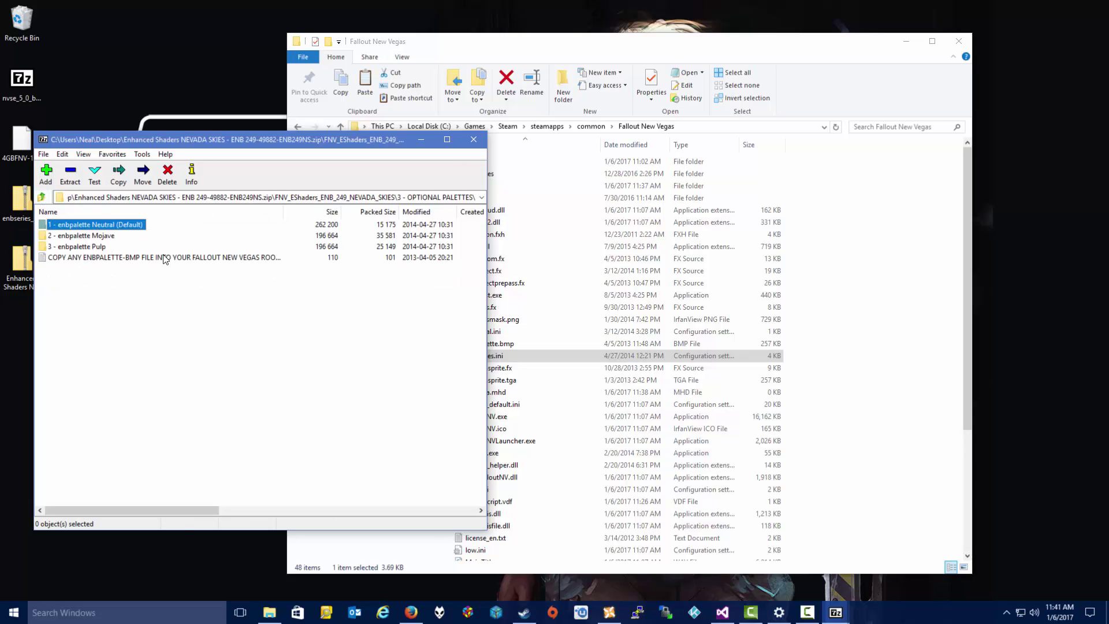
{"action": "left_click", "coordinate": [99, 236]}
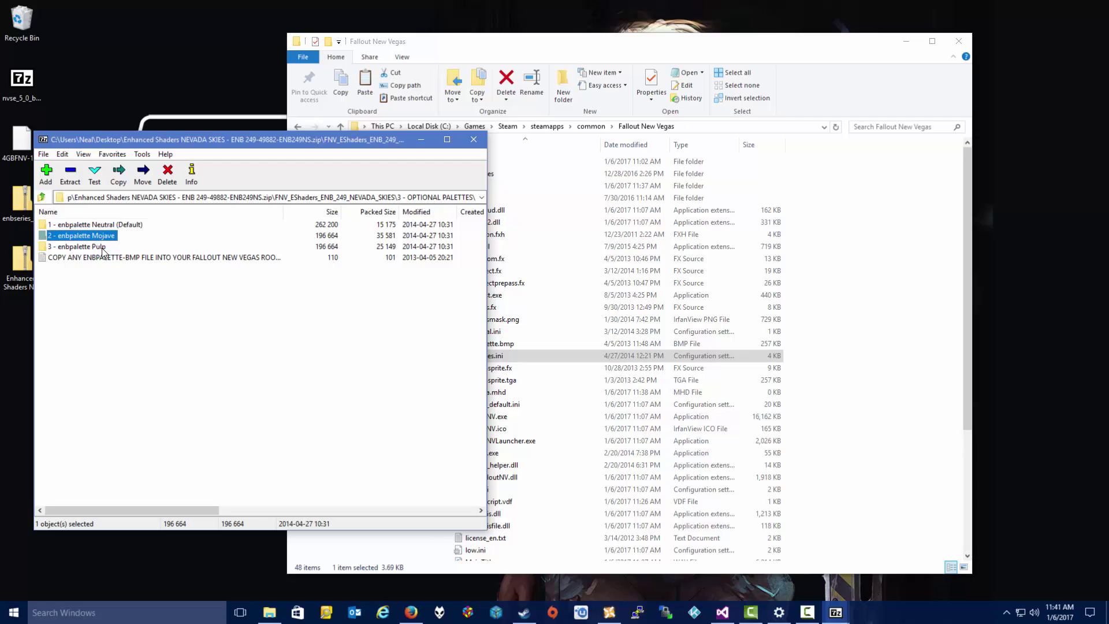
{"action": "left_click", "coordinate": [101, 247]}
{"action": "double_click", "coordinate": [102, 247]}
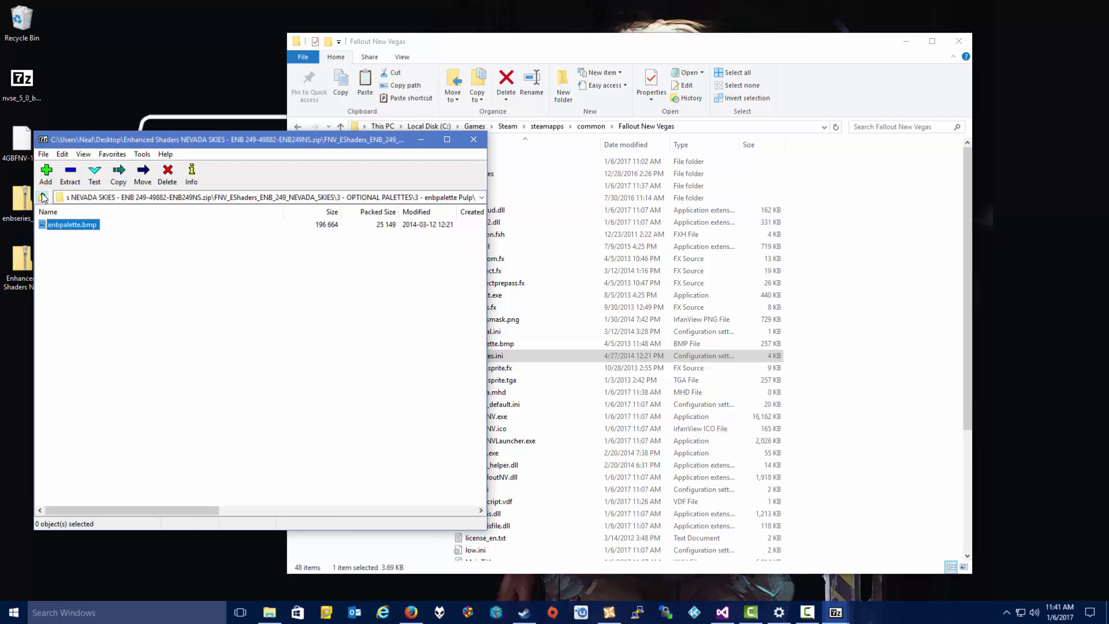
{"action": "left_click", "coordinate": [41, 196]}
{"action": "left_click", "coordinate": [92, 235]}
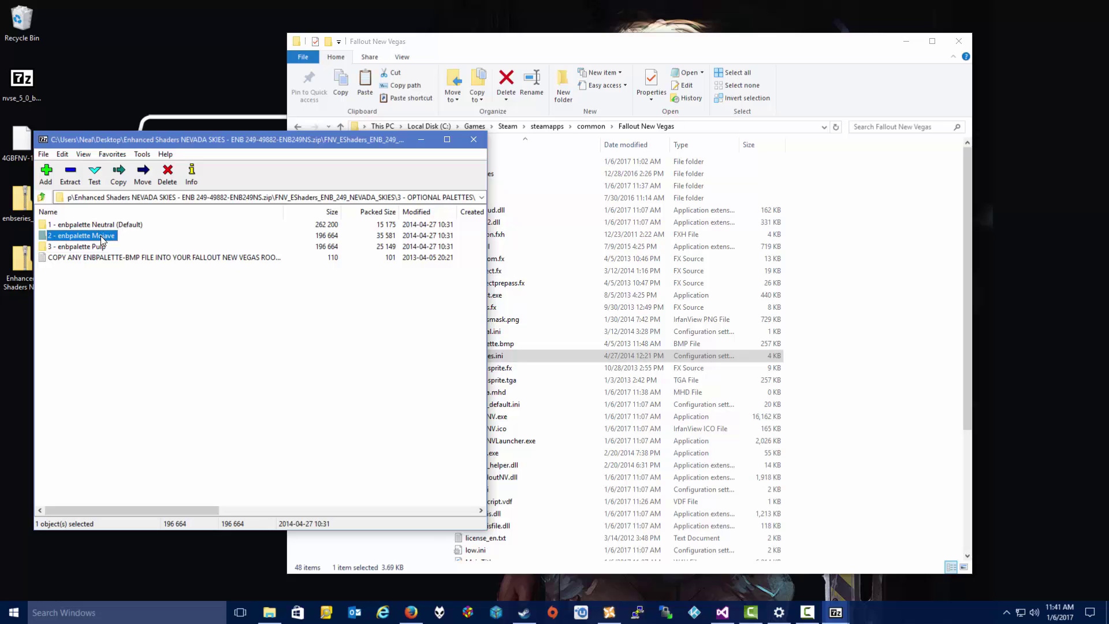
- Copy enbpalette.bmp from the 1 - enbpalette Neutral (Default) folder into the Fallout New Vegas folder, replacing the existing file
{"action": "double_click", "coordinate": [102, 225]}
{"action": "left_click_drag", "start_coordinate": [93, 225], "coordinate": [819, 268]}
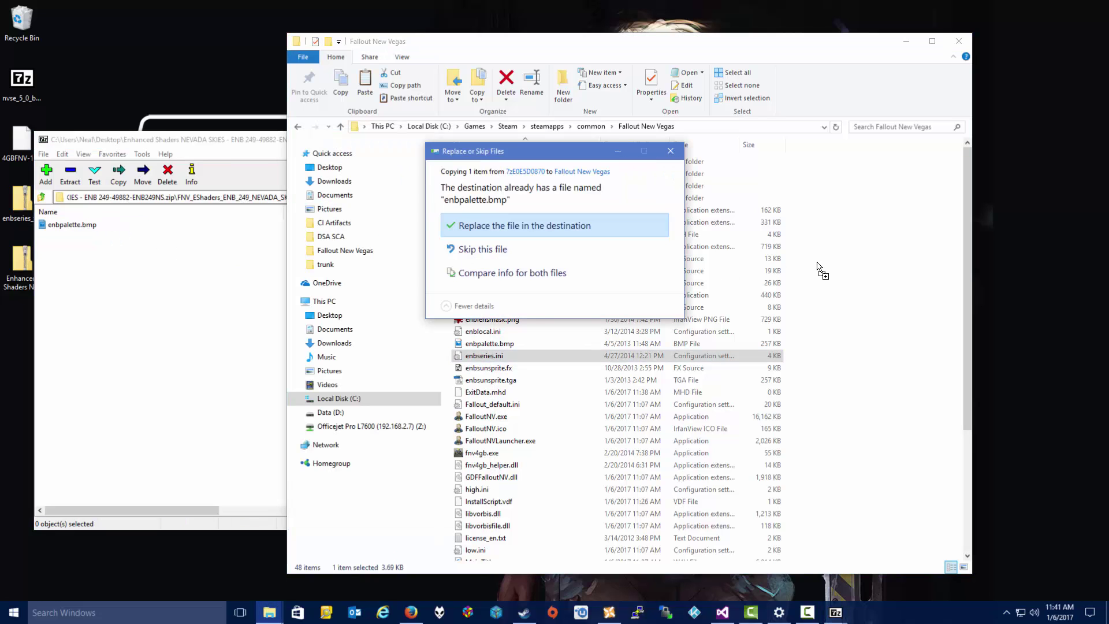
{"action": "left_click", "coordinate": [528, 226]}
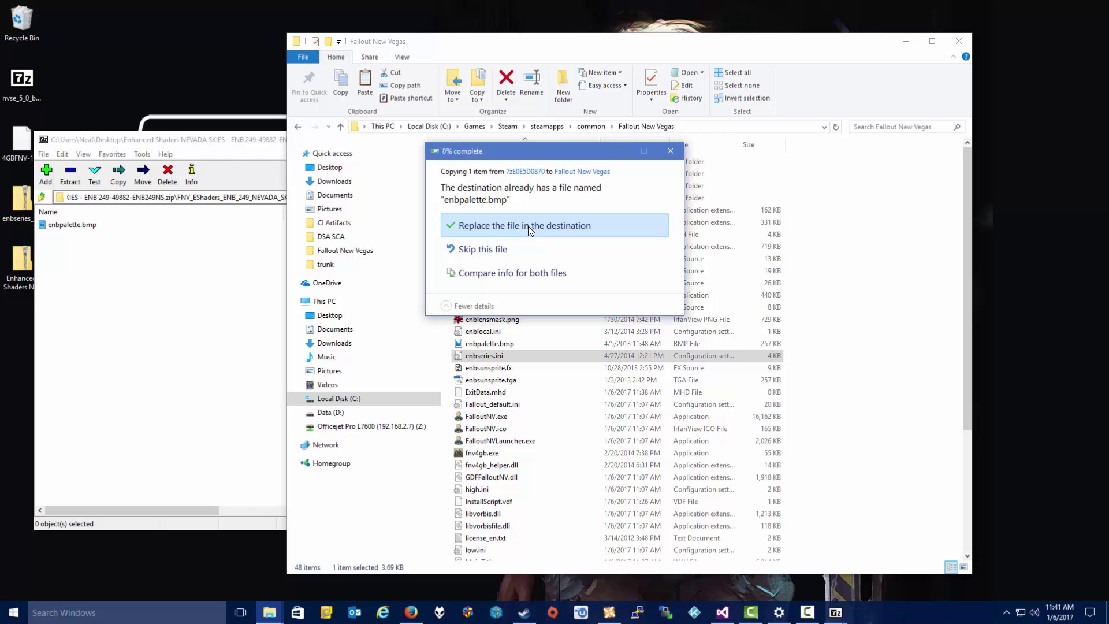
- Copy effect.txt from 4 - OPTIONAL EFFECTS, 1 - FXAA Injector (All post-processing) into the Fallout New Vegas folder and close the archive window
{"action": "left_click", "coordinate": [123, 259]}
{"action": "left_click", "coordinate": [43, 196]}
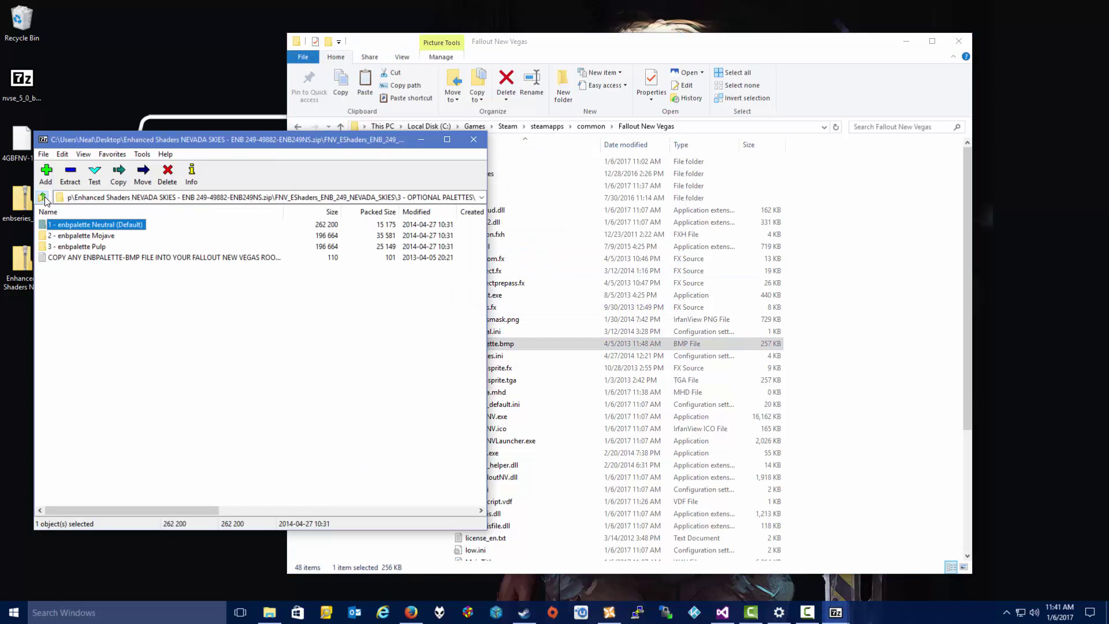
{"action": "left_click", "coordinate": [44, 196]}
{"action": "double_click", "coordinate": [111, 257]}
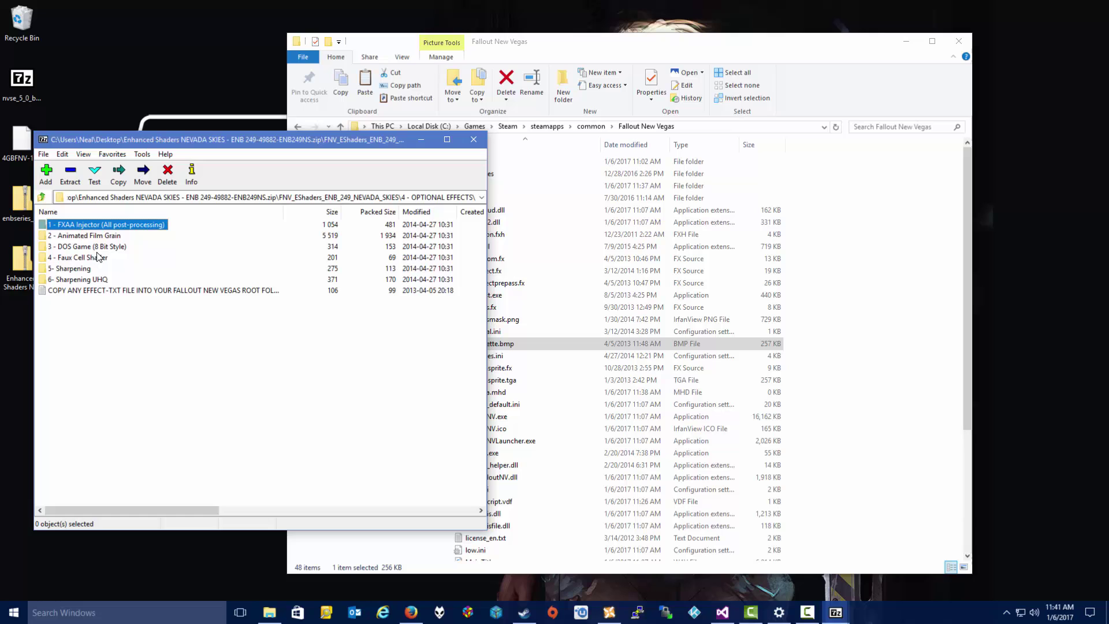
{"action": "double_click", "coordinate": [98, 229]}
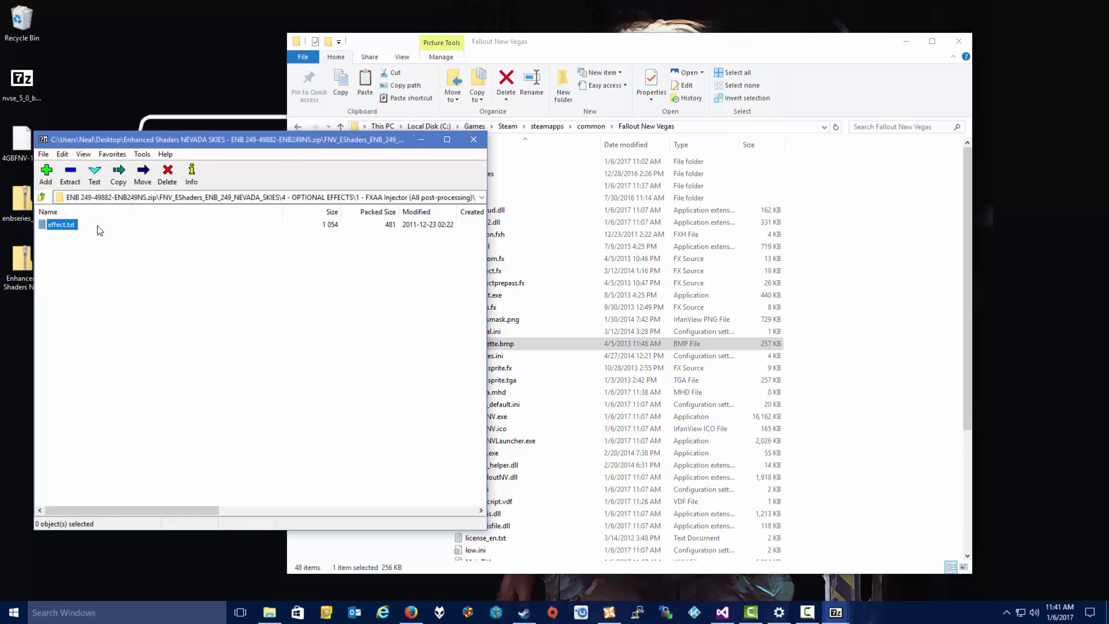
{"action": "left_click_drag", "start_coordinate": [62, 225], "coordinate": [838, 285]}
{"action": "left_click", "coordinate": [190, 291]}
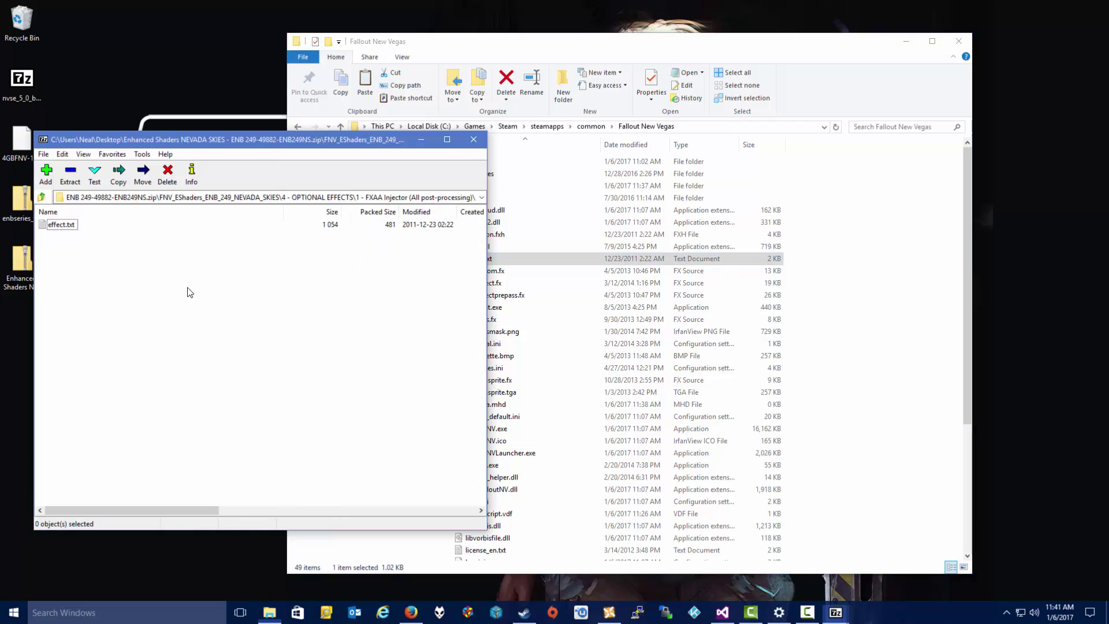
{"action": "left_click", "coordinate": [472, 144]}
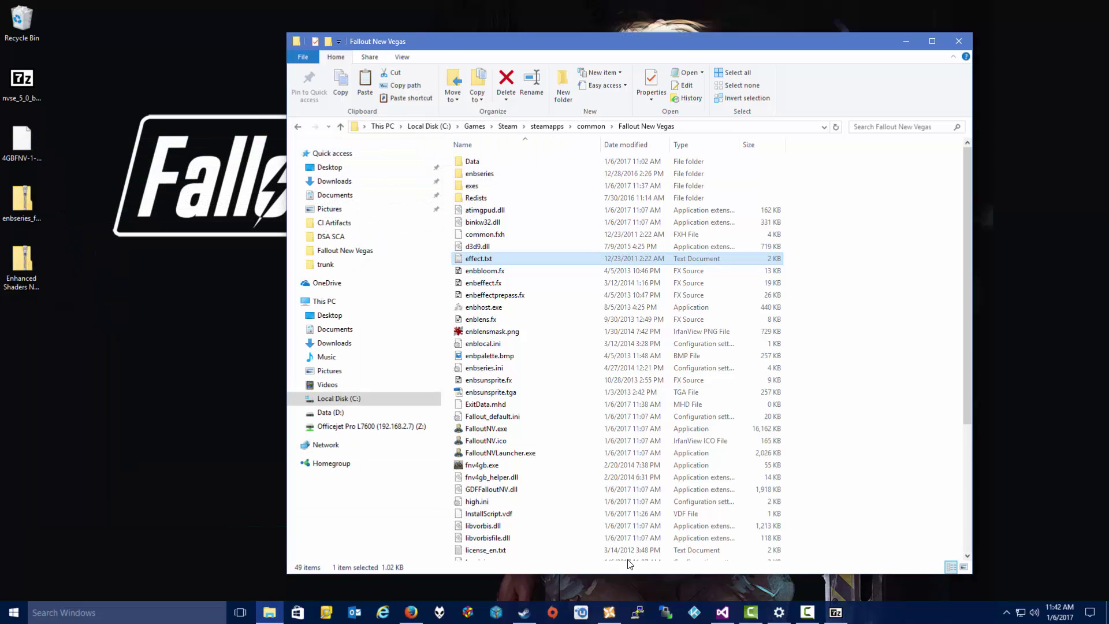
- Switch to Steam, find Fallout: New Vegas in the game library and start its launcher
{"action": "mouse_move", "coordinate": [522, 614]}
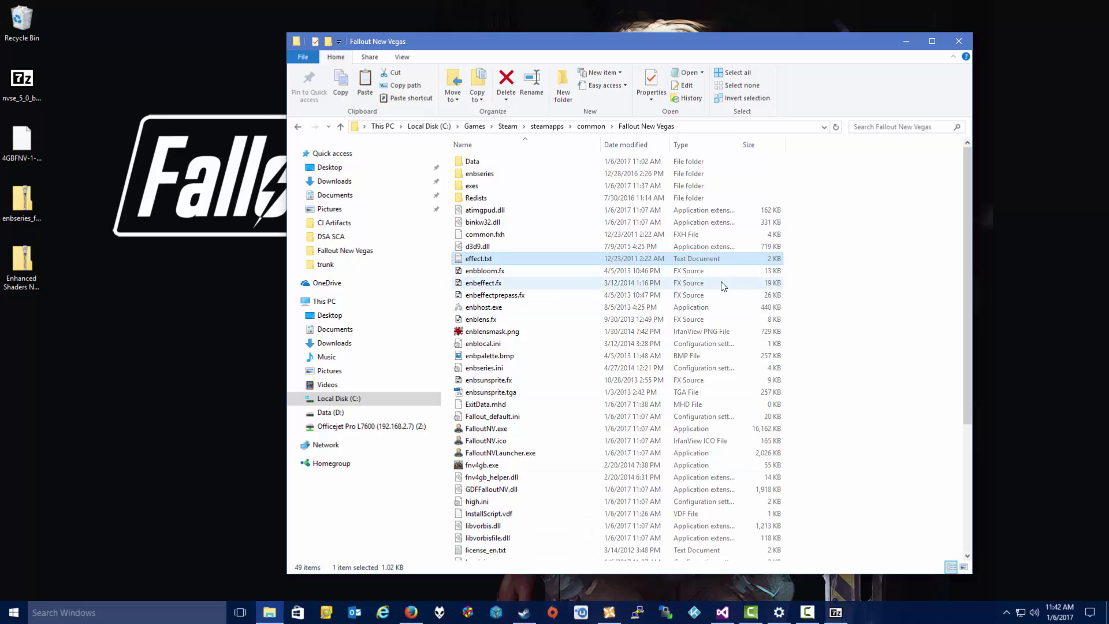
{"action": "left_click", "coordinate": [523, 612]}
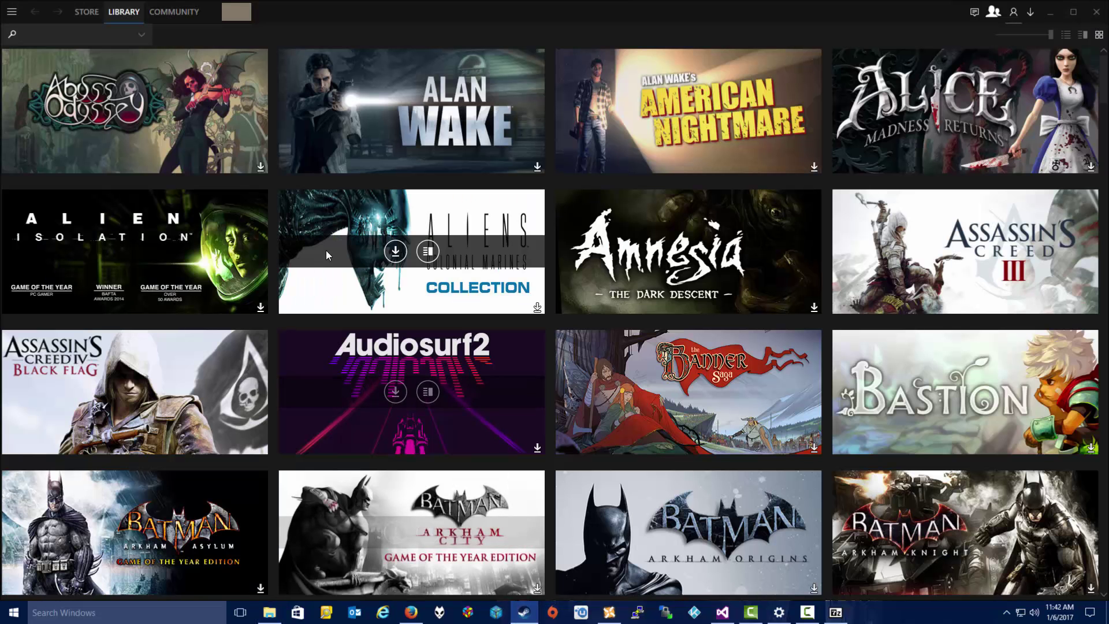
{"action": "scroll", "coordinate": [275, 344], "scroll_direction": "down", "scroll_amount": 10}
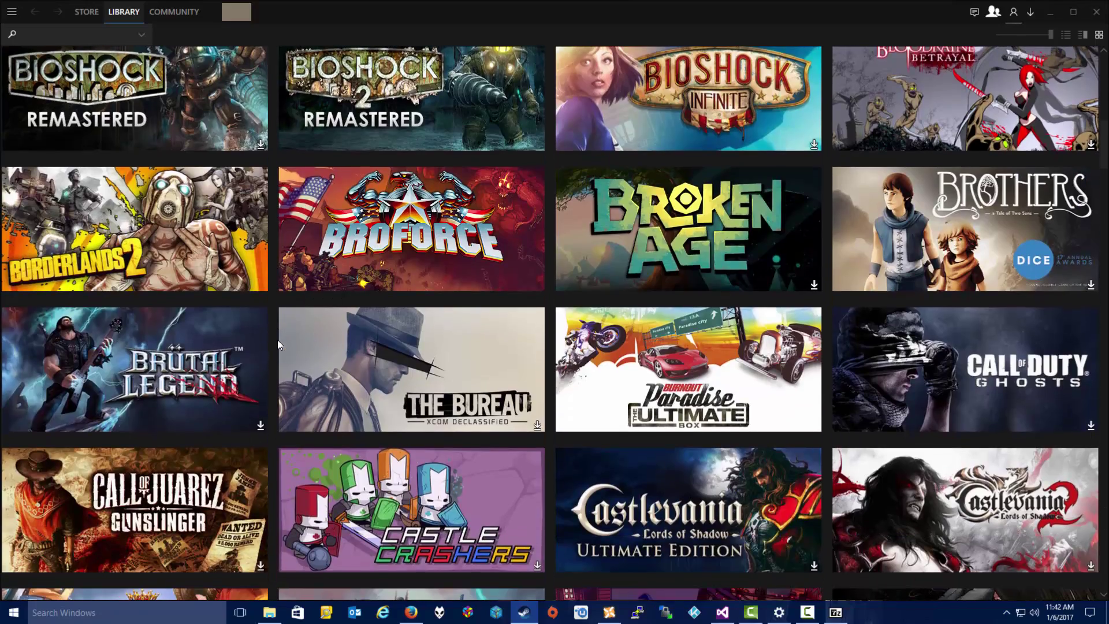
{"action": "scroll", "coordinate": [278, 345], "scroll_direction": "down", "scroll_amount": 15}
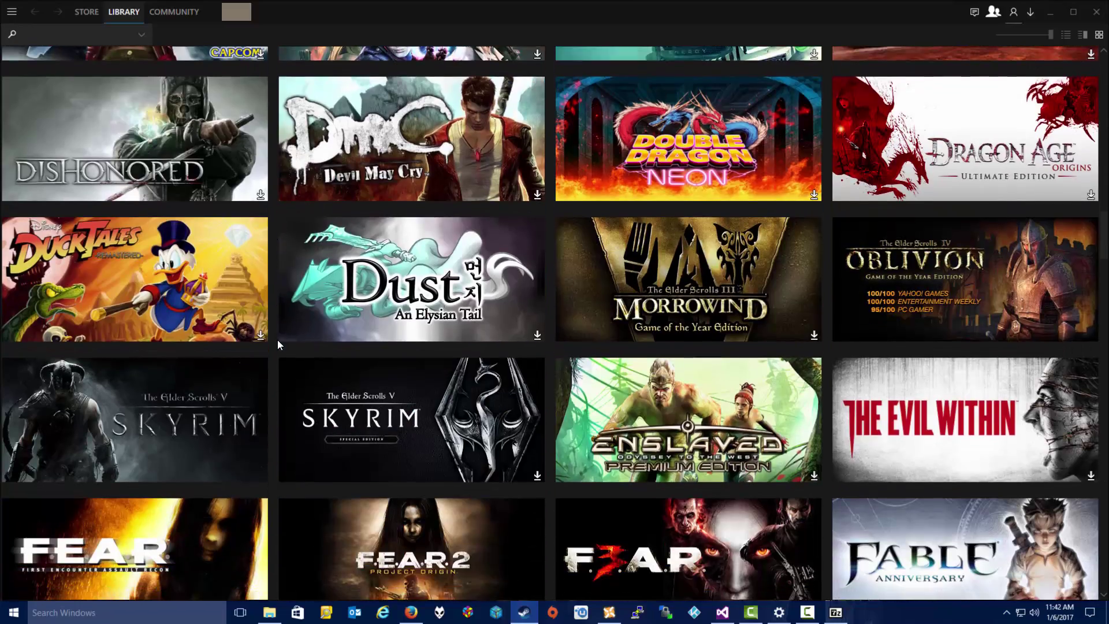
{"action": "scroll", "coordinate": [277, 344], "scroll_direction": "down", "scroll_amount": 4}
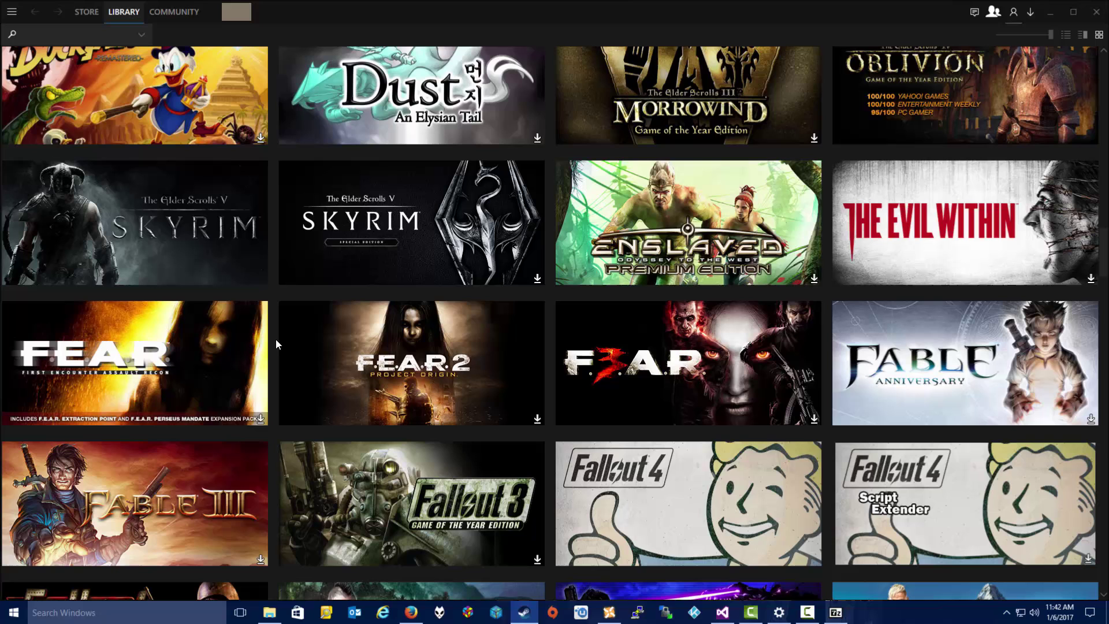
{"action": "scroll", "coordinate": [276, 344], "scroll_direction": "down", "scroll_amount": 5}
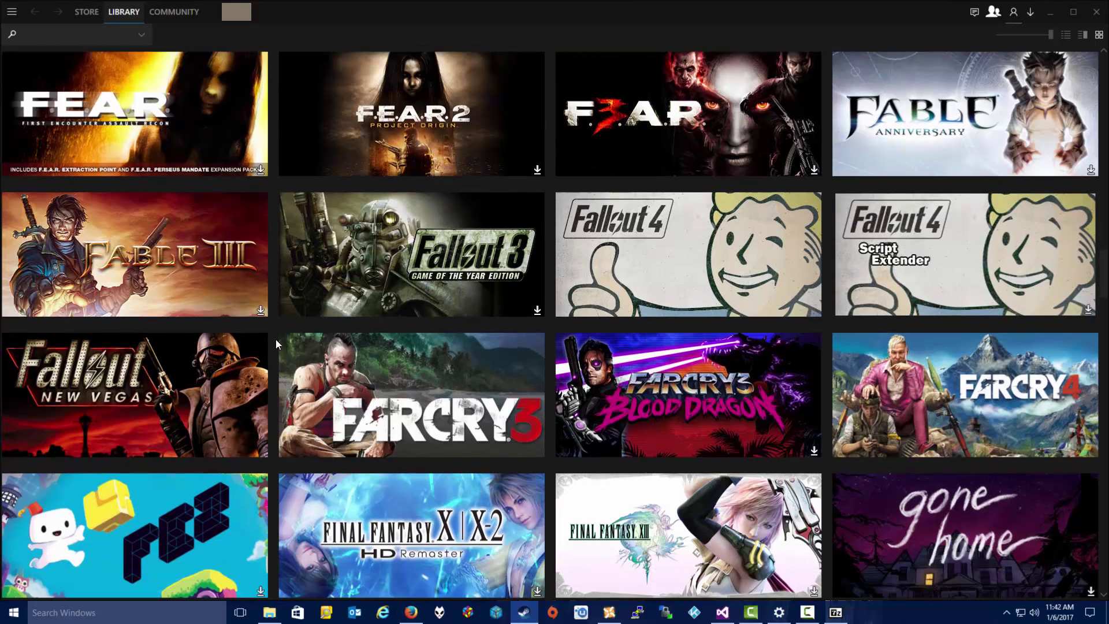
{"action": "mouse_move", "coordinate": [162, 339]}
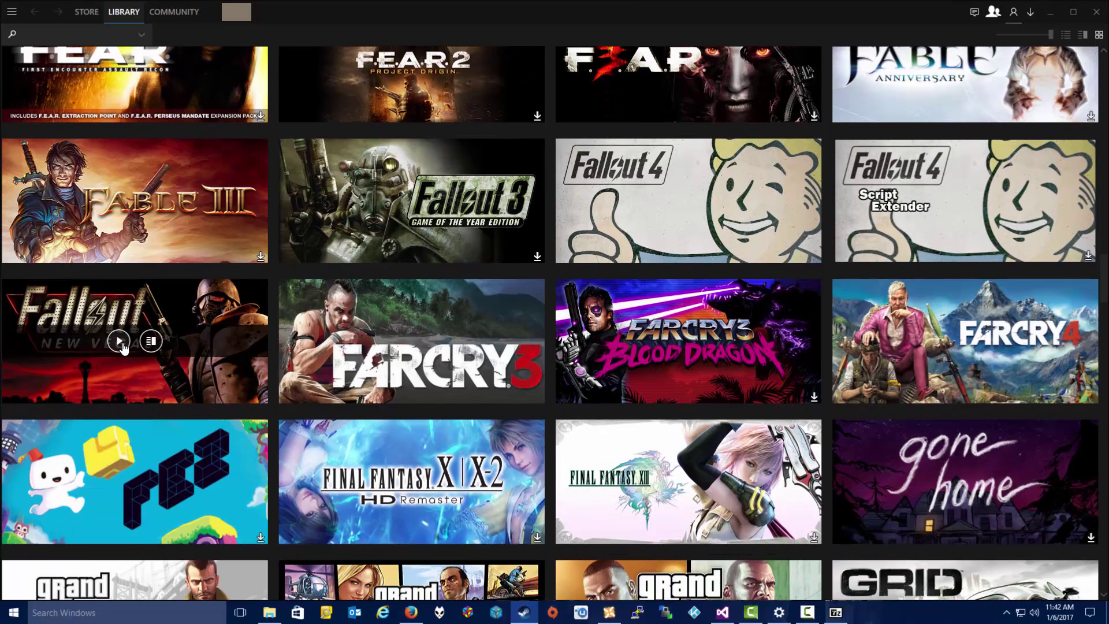
{"action": "left_click", "coordinate": [118, 340]}
- Check the Antialiasing and Anisotropic Filtering settings in the launcher's options, discard the dialog and return to the Fallout New Vegas folder
{"action": "left_click", "coordinate": [716, 289]}
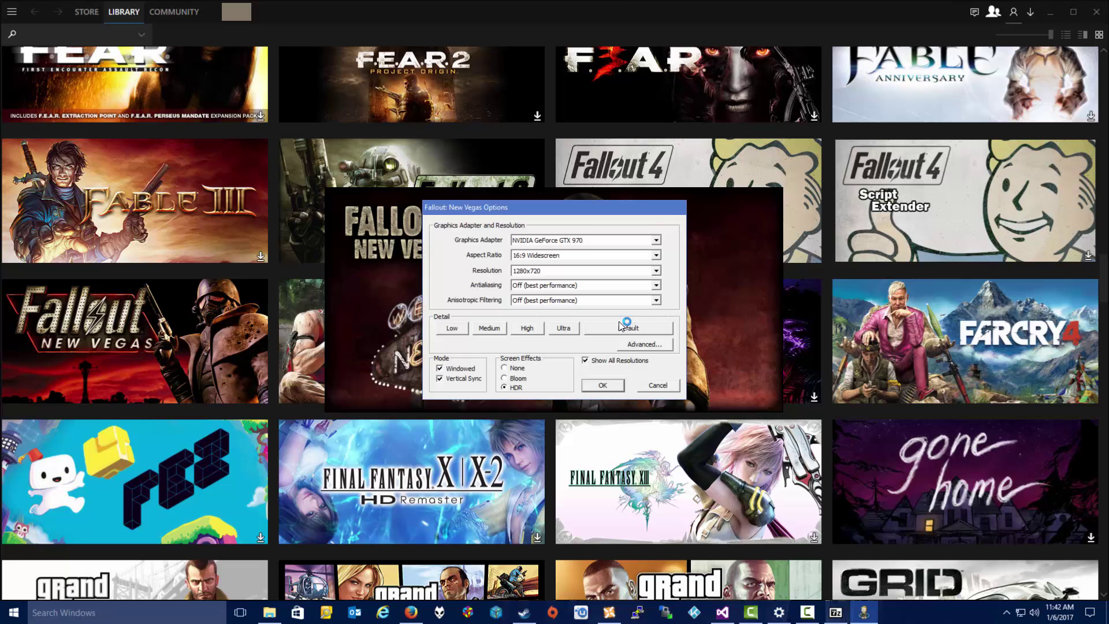
{"action": "left_click", "coordinate": [656, 284]}
{"action": "left_click", "coordinate": [656, 285]}
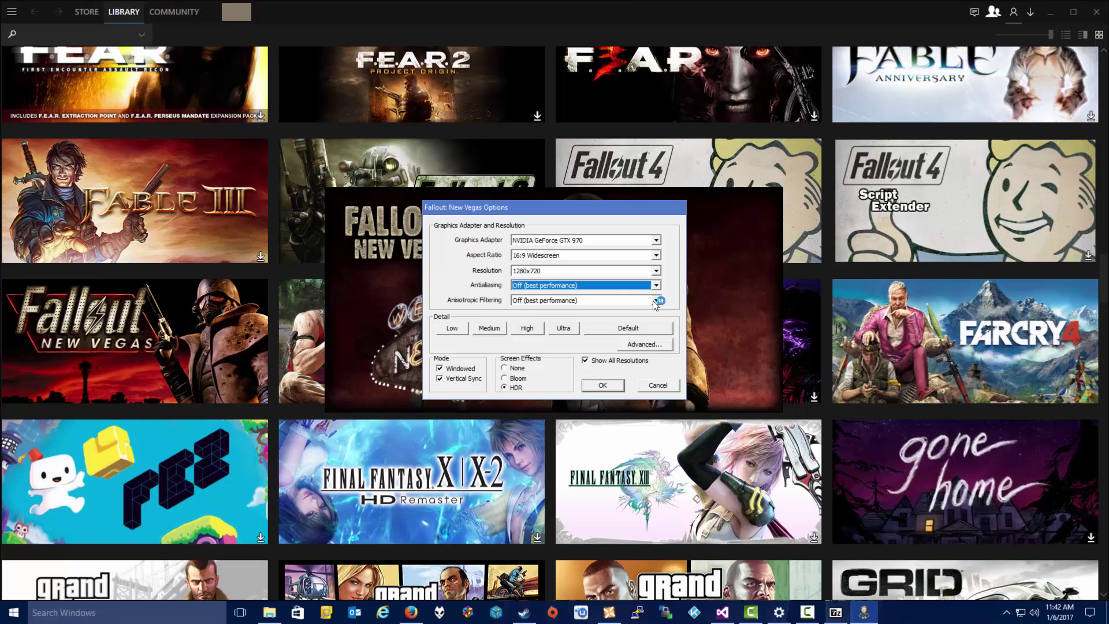
{"action": "left_click", "coordinate": [655, 300]}
{"action": "left_click", "coordinate": [656, 301]}
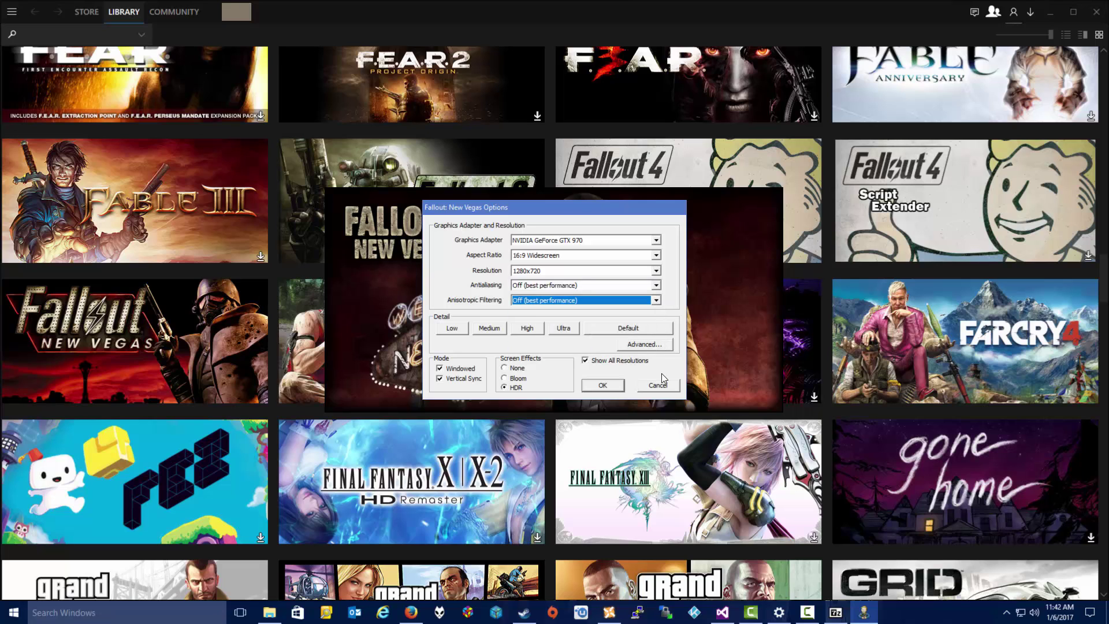
{"action": "left_click", "coordinate": [658, 384]}
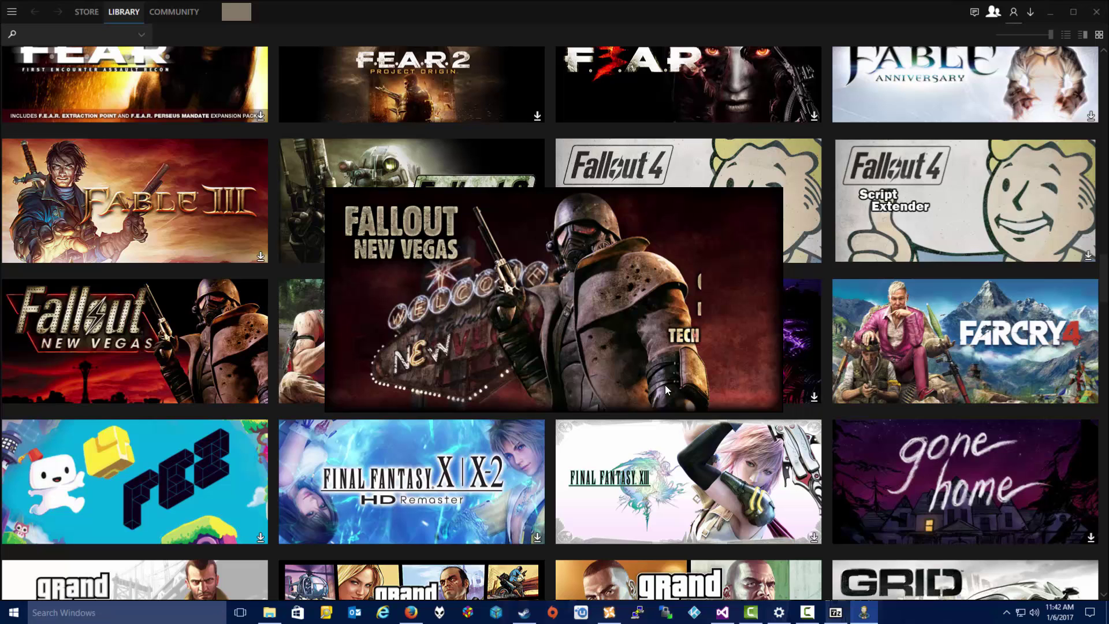
{"action": "left_click", "coordinate": [1052, 12]}
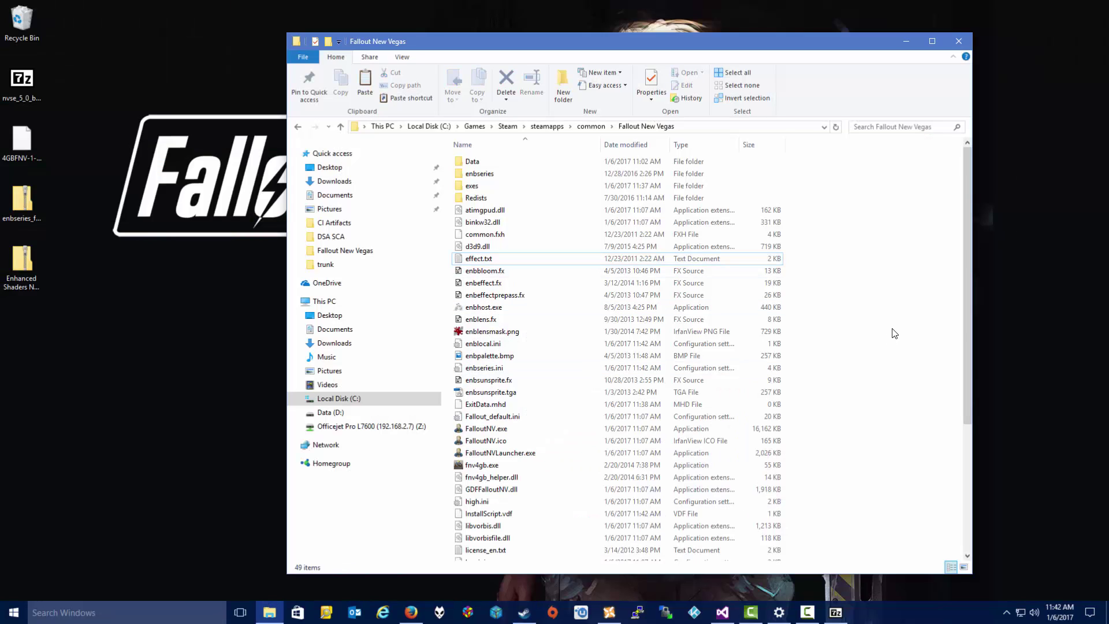
- Launch the game with fnv4gb.exe and load the #1048 Freeside save, accepting the missing content
{"action": "double_click", "coordinate": [494, 466]}
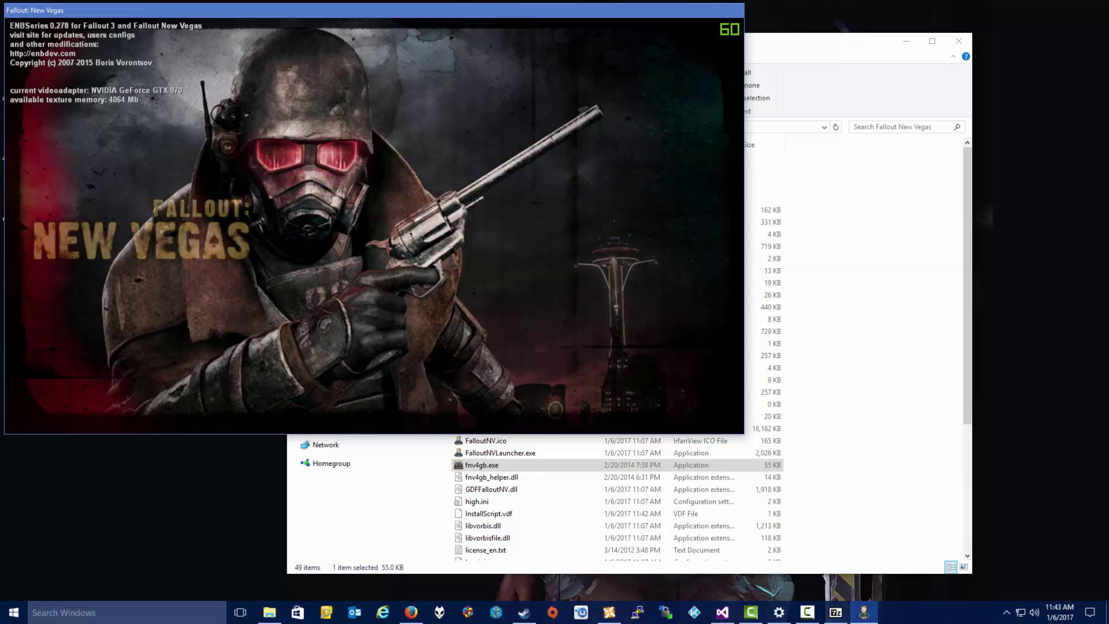
{"action": "key", "text": "Down"}
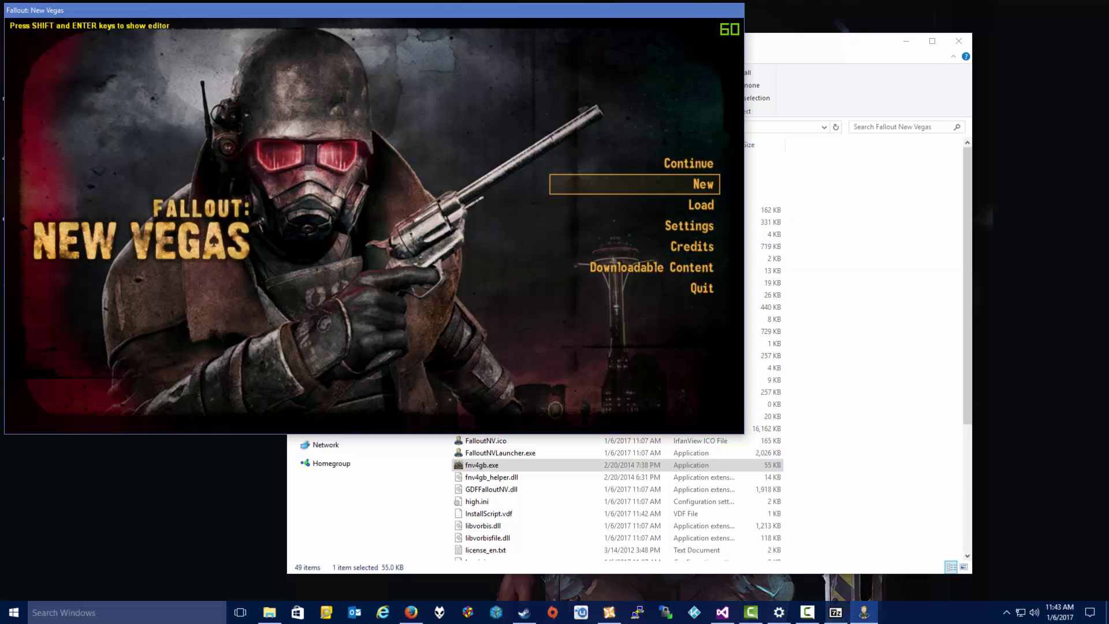
{"action": "key", "text": "Down"}
{"action": "key", "text": "Return"}
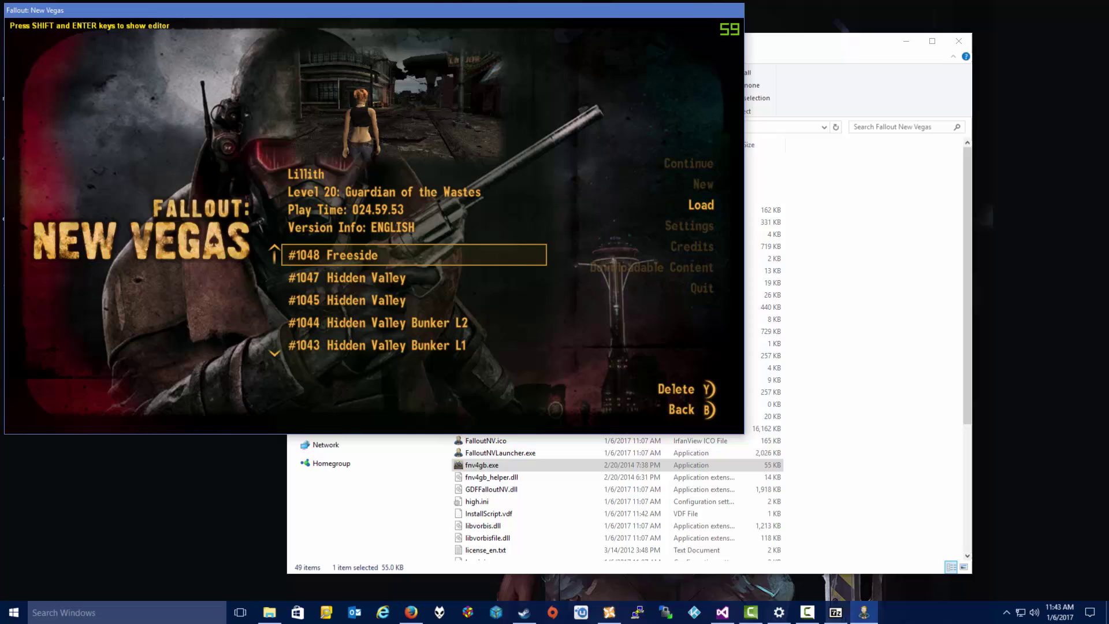
{"action": "key", "text": "Return"}
{"action": "key", "text": "Return"}
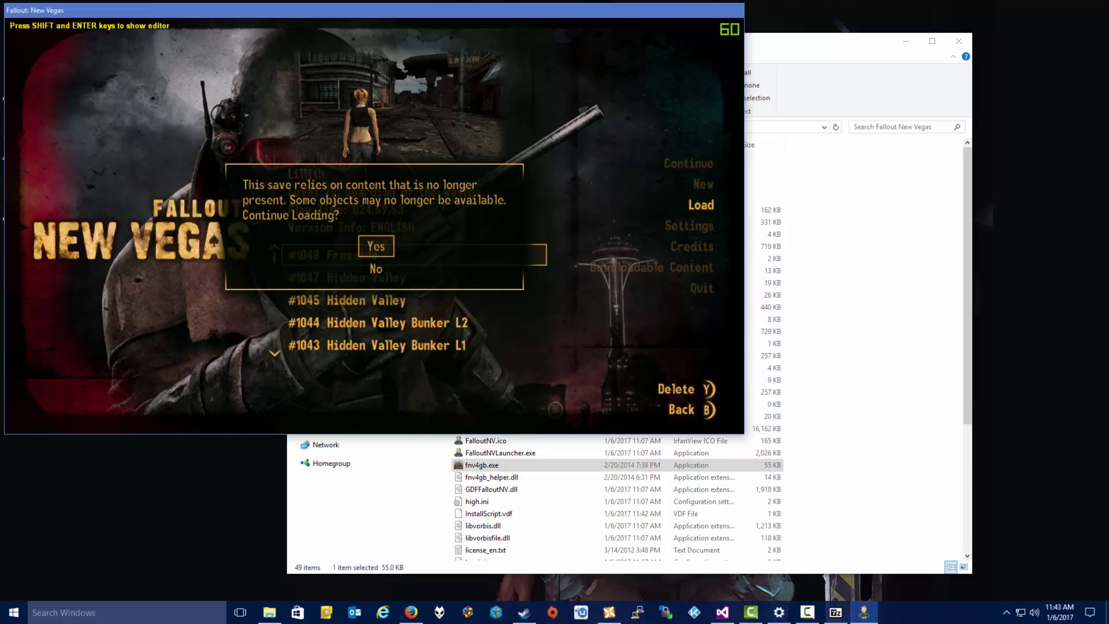
{"action": "key", "text": "Return"}
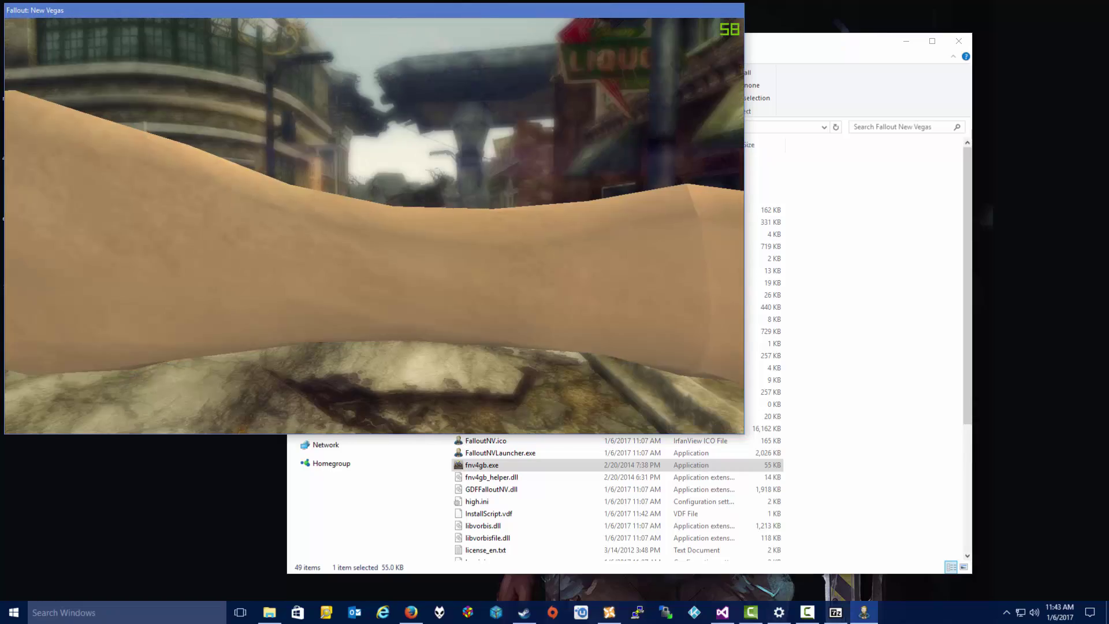
- Switch to third-person view and walk along the Freeside street towards the arch to examine the ENB visuals
{"action": "key", "text": "f"}
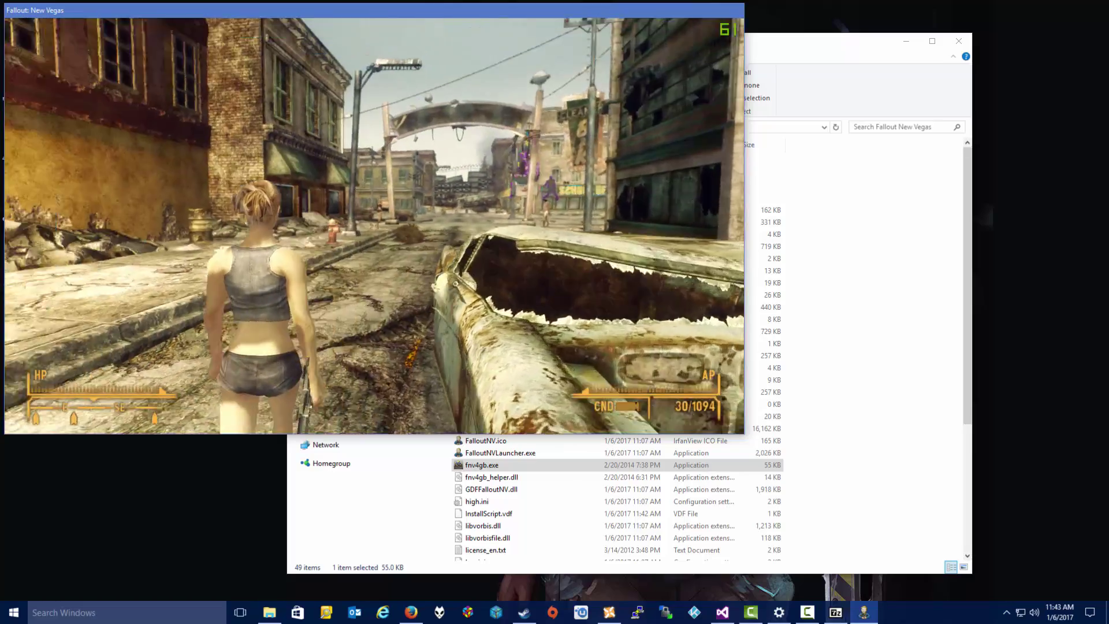
{"action": "key", "text": "w"}
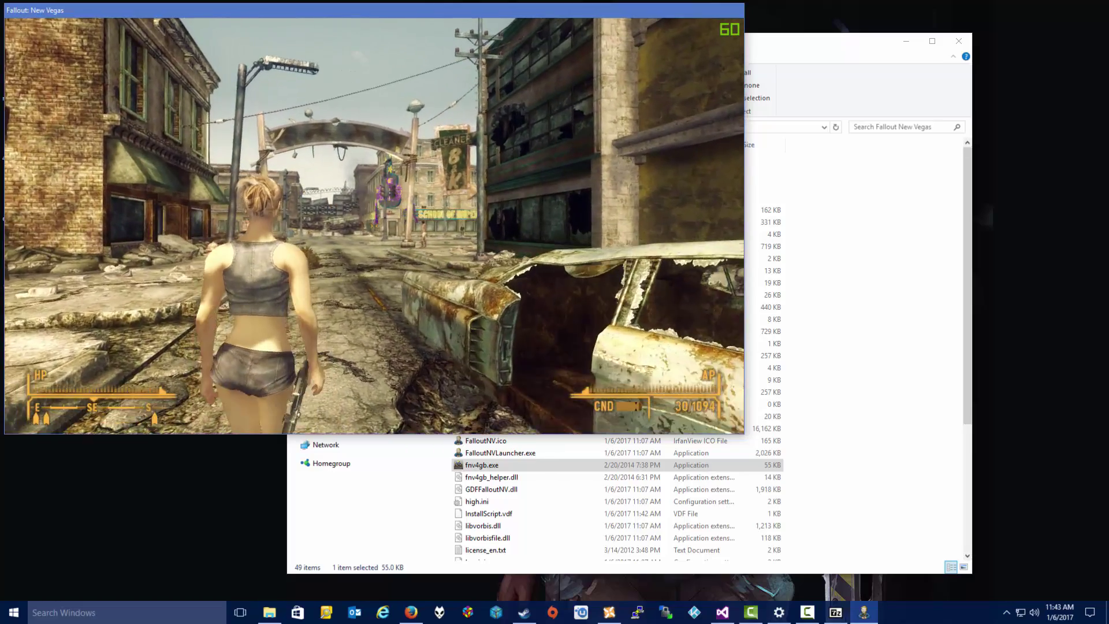
{"action": "key", "text": "w"}
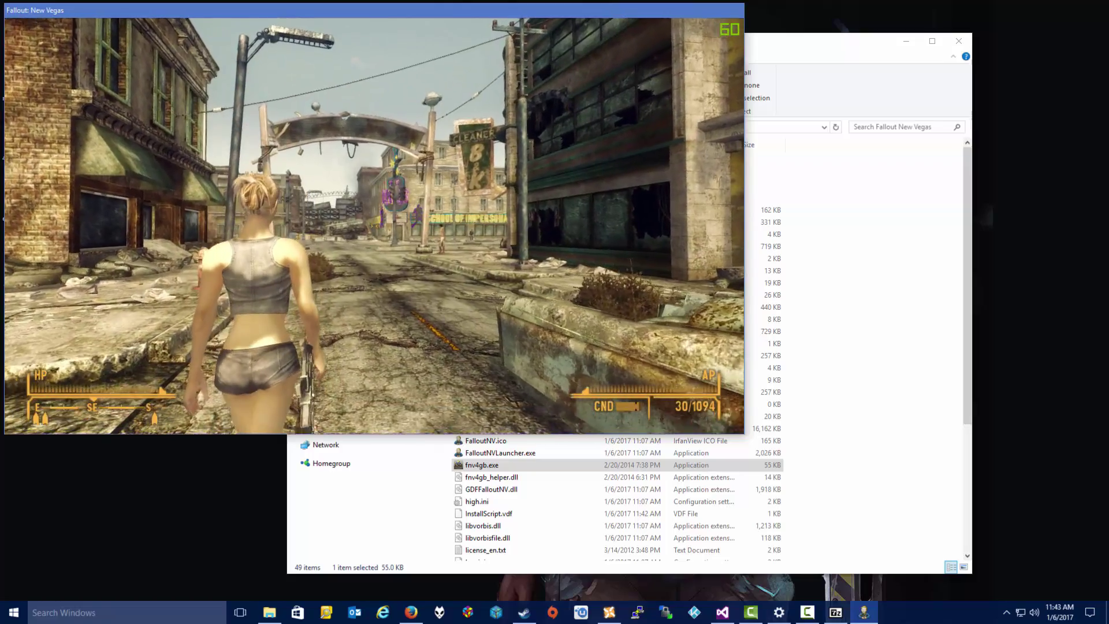
{"action": "key", "text": "w"}
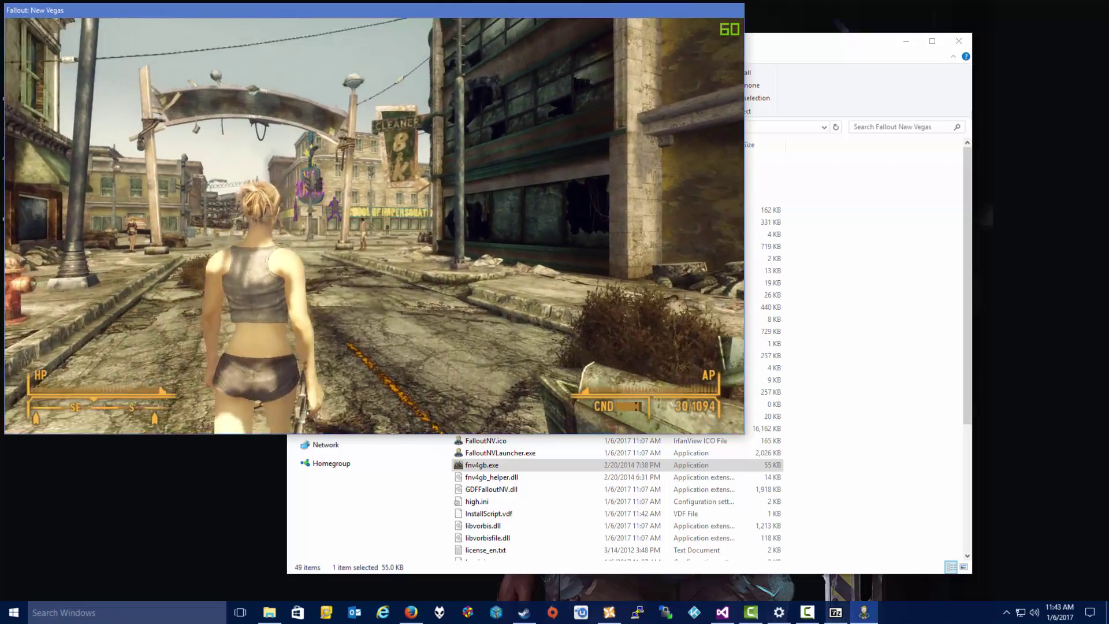
{"action": "key", "text": "w"}
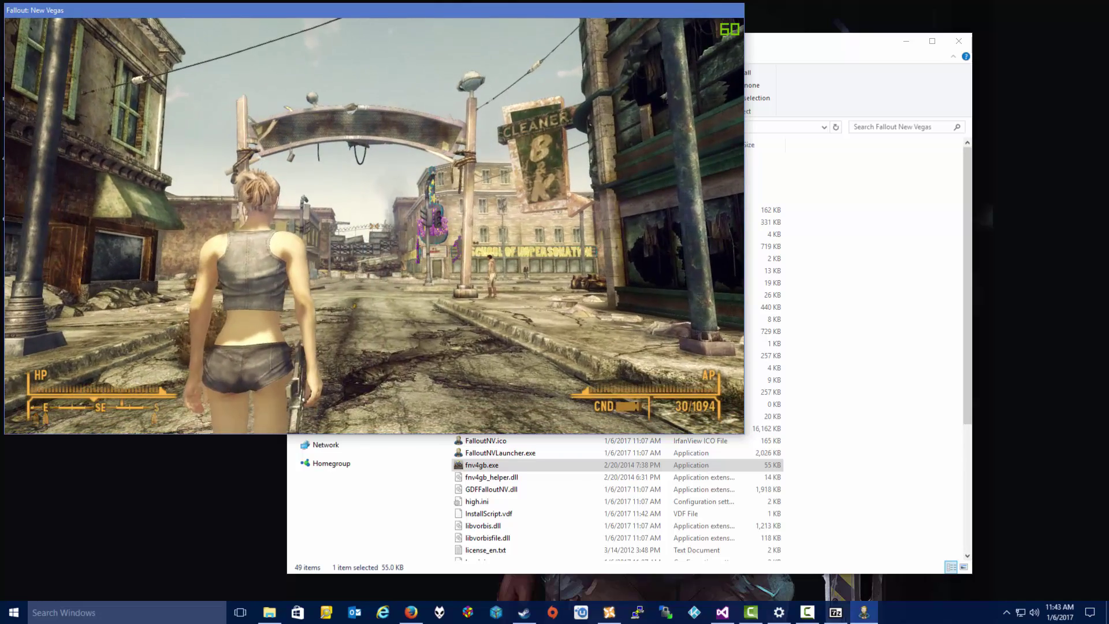
- Quit Fallout: New Vegas without saving and cancel the Windows problem check
{"action": "key", "text": "Escape"}
{"action": "key", "text": "Down"}
{"action": "key", "text": "Down"}
{"action": "key", "text": "Down"}
{"action": "key", "text": "Down"}
{"action": "key", "text": "Down"}
{"action": "key", "text": "Return"}
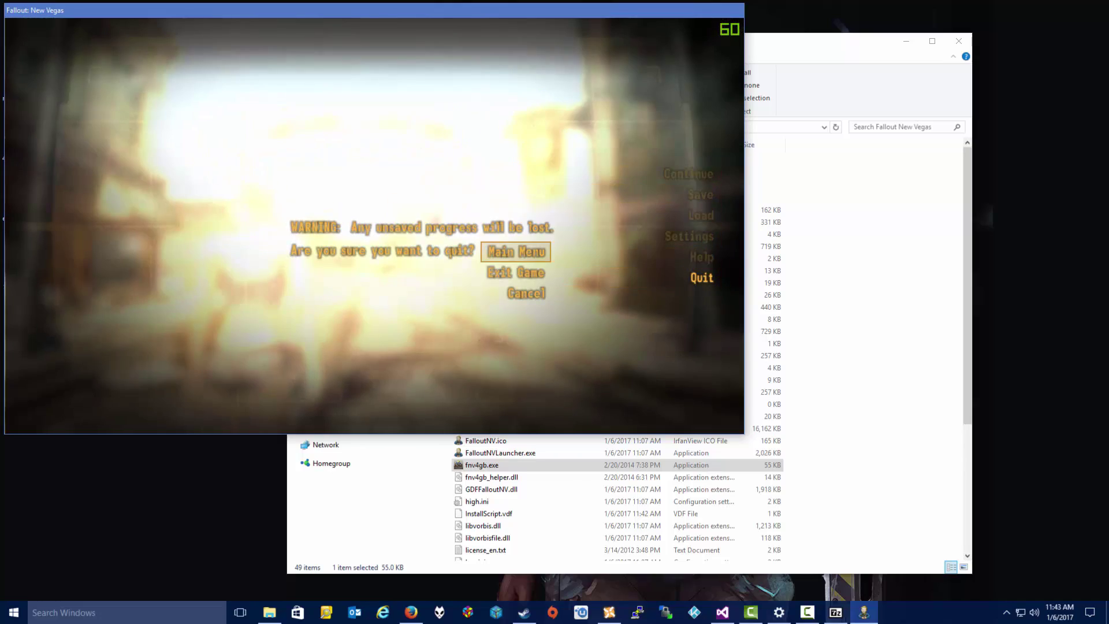
{"action": "key", "text": "Up"}
{"action": "key", "text": "Up"}
{"action": "key", "text": "Escape"}
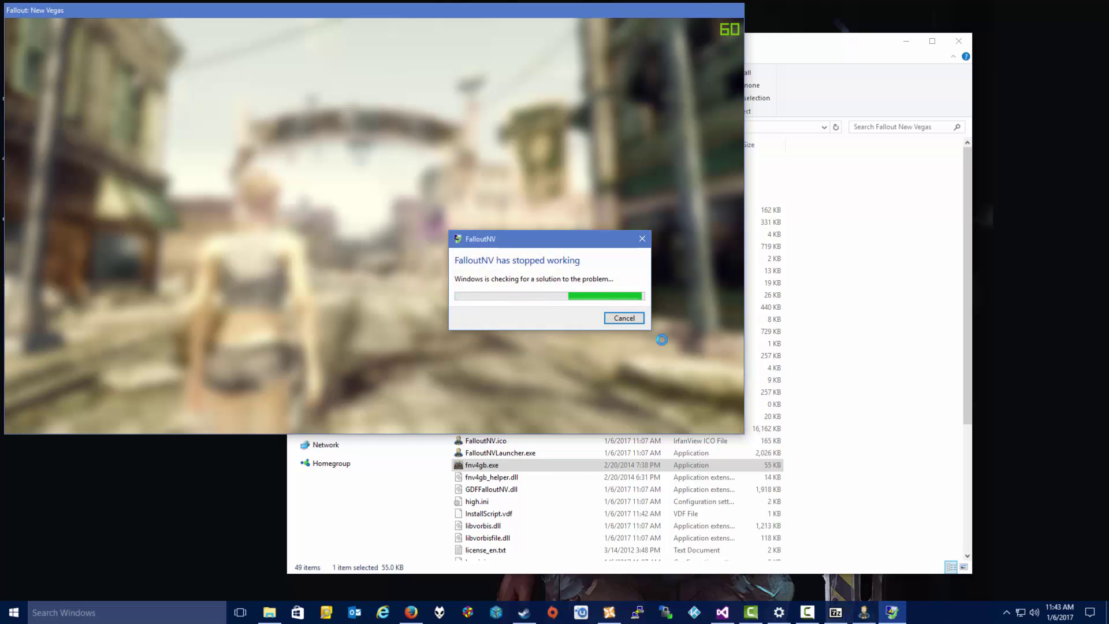
{"action": "left_click", "coordinate": [625, 315]}
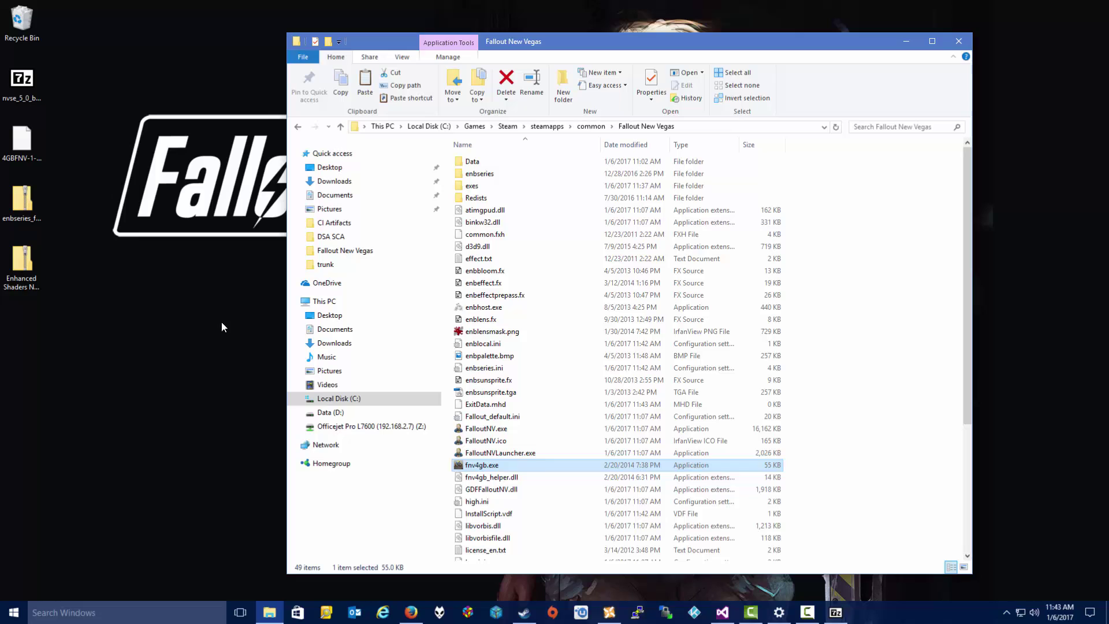